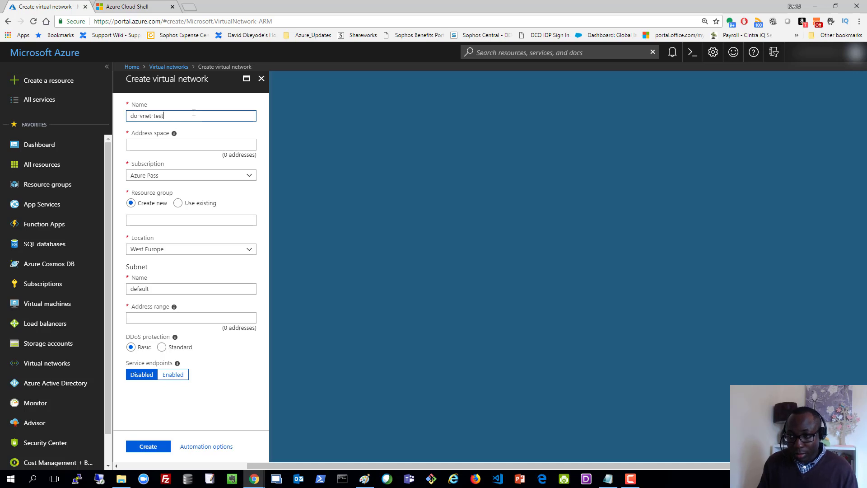
Change the name of the new virtual network to do-test-vnet.
key(BackSpace)
key(BackSpace)
key(BackSpace)
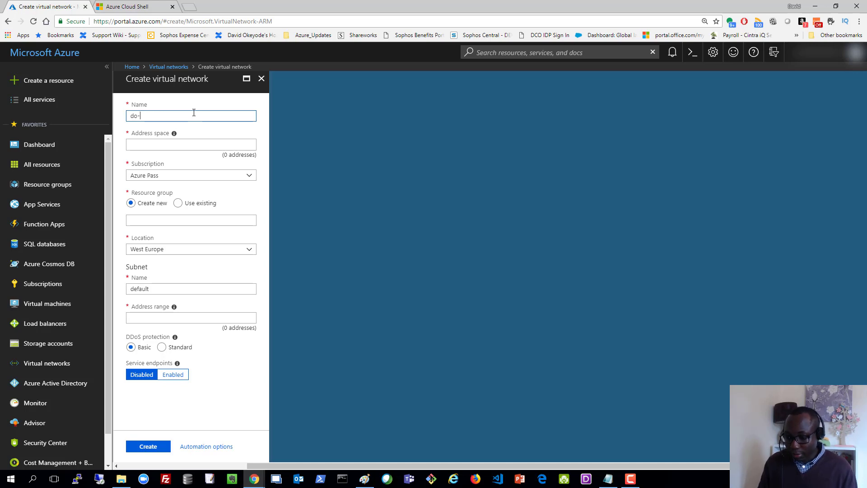
text(test-vnet)
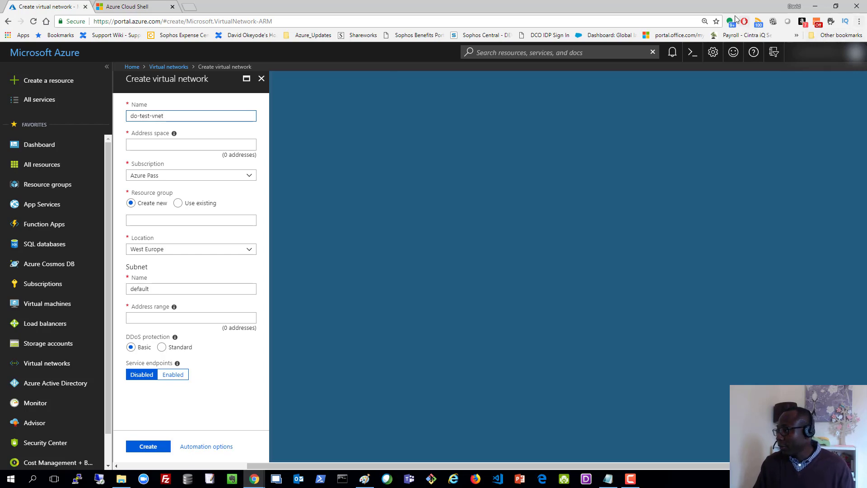
Set the virtual network's address space to 10.10.0.0/16 and specify a new resource group named azuretest-rg.
click(704, 21)
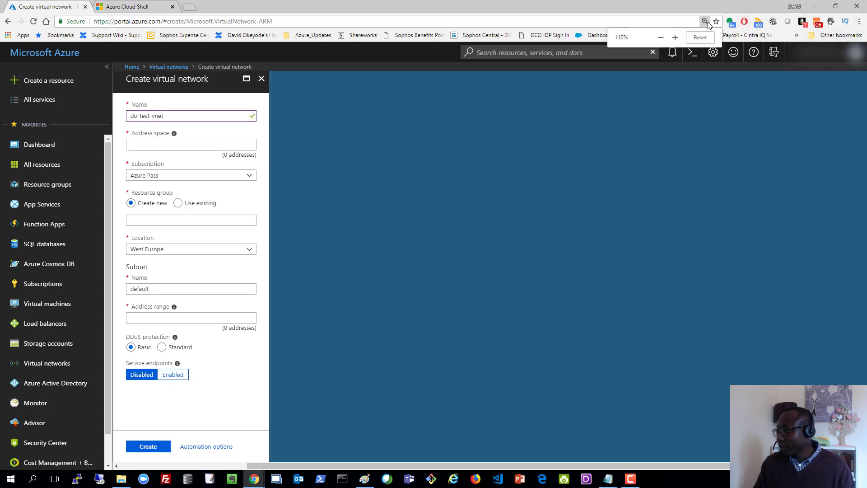
click(674, 37)
click(674, 37)
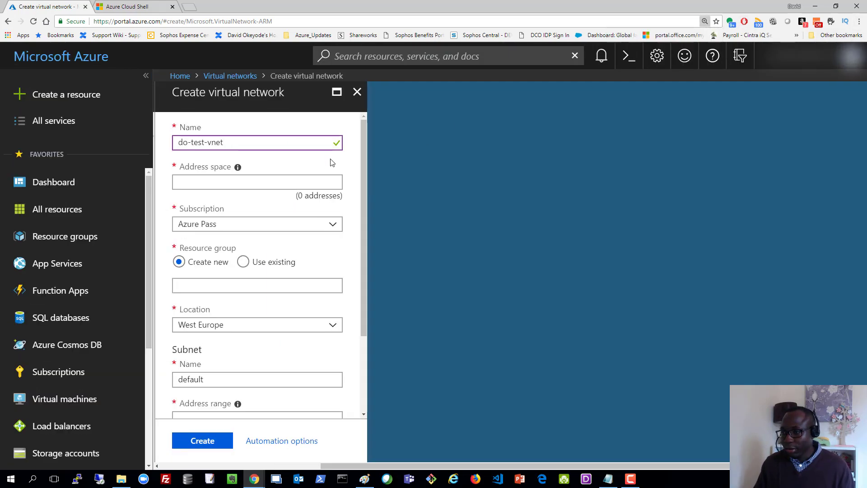
click(249, 182)
text(10.10.0.0/16)
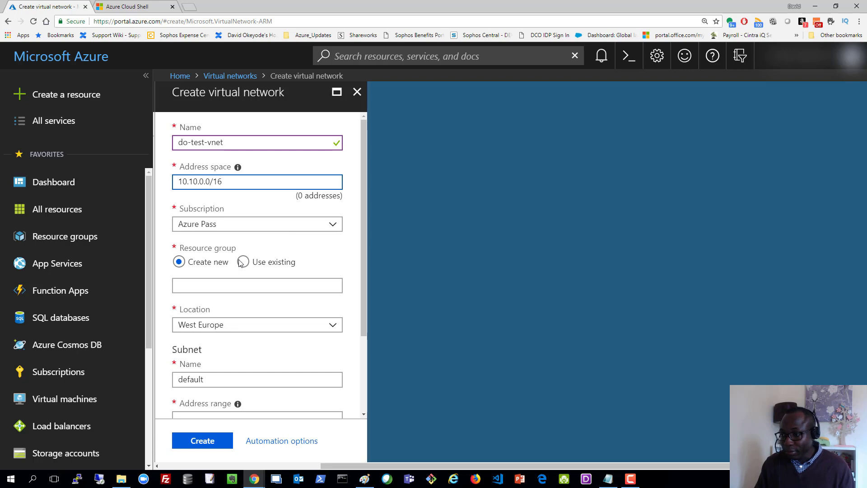
click(221, 284)
text(azuretest-rg)
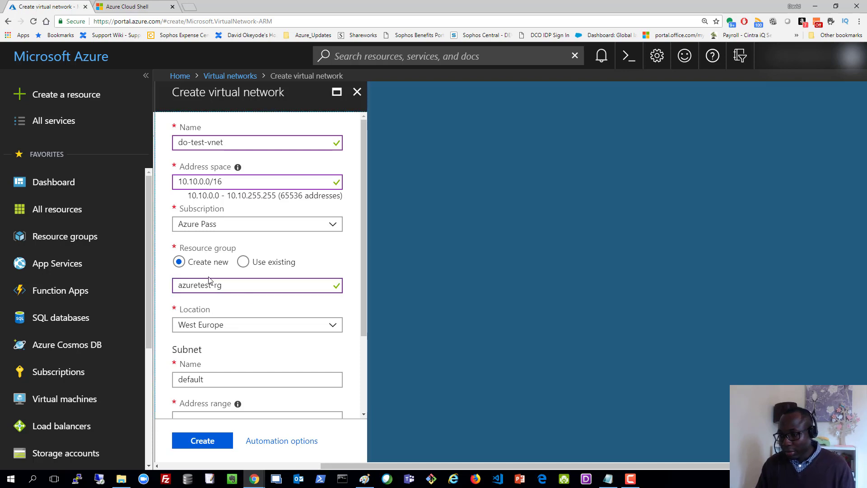
Replace the default subnet name with AzureFirewallSubnet.
scroll(207, 270, down, 2)
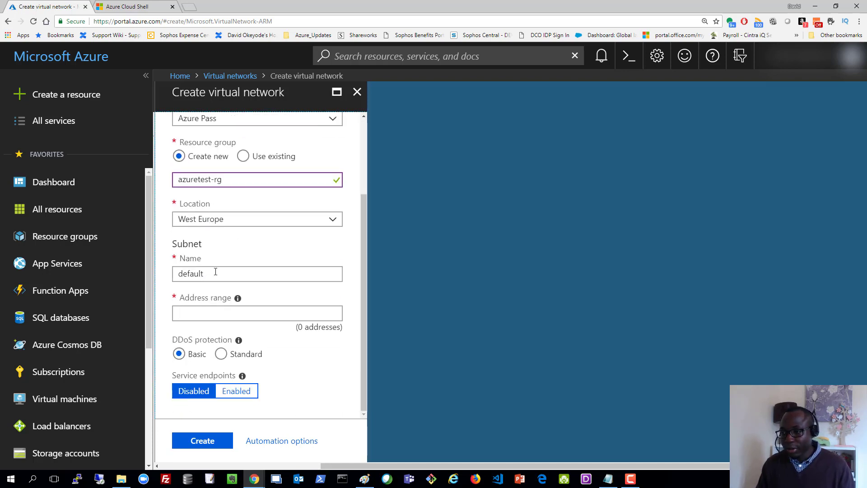
drag(212, 271, 164, 270)
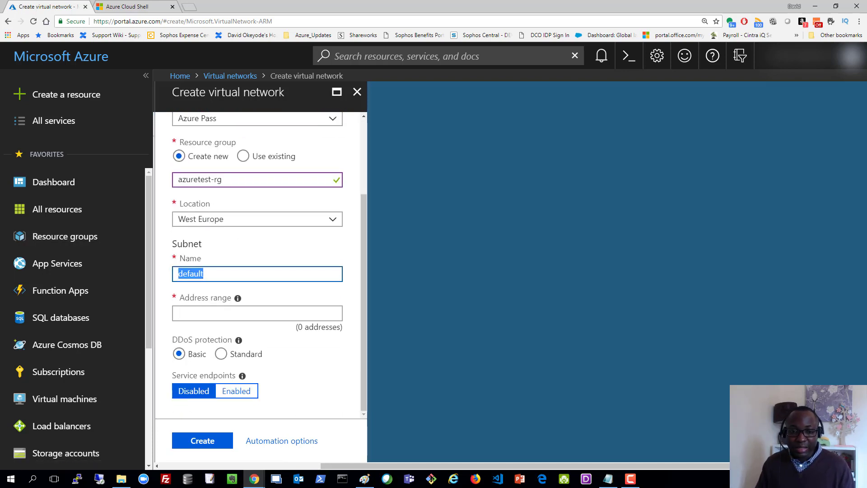
text(Az)
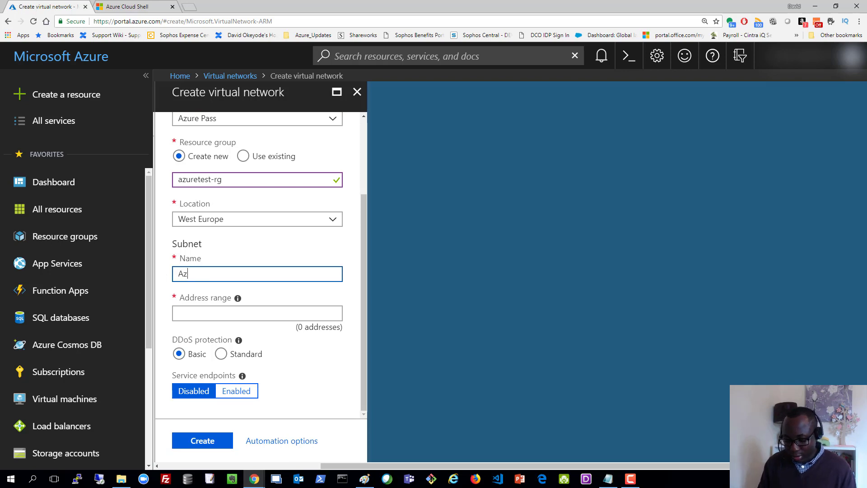
text(ureFirewa)
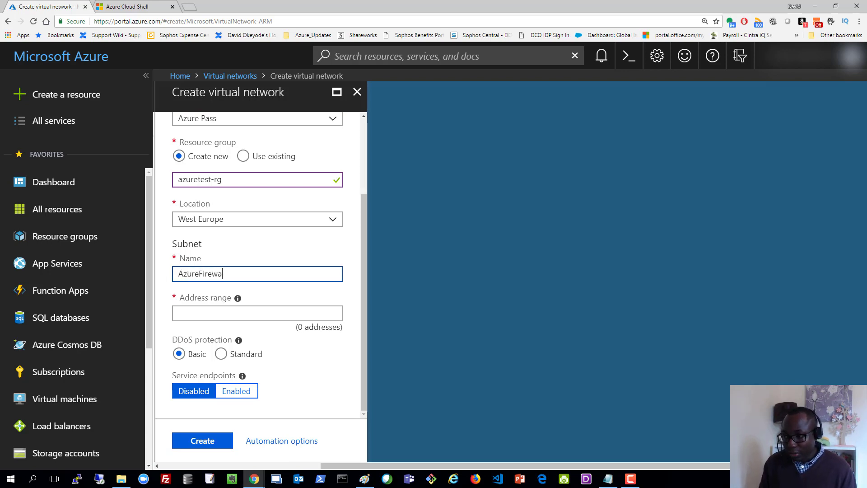
text(llSubnet)
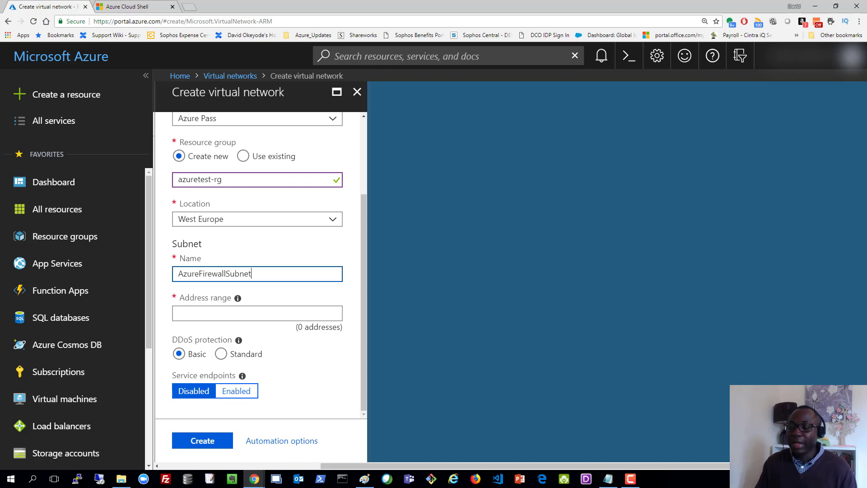
double_click(199, 273)
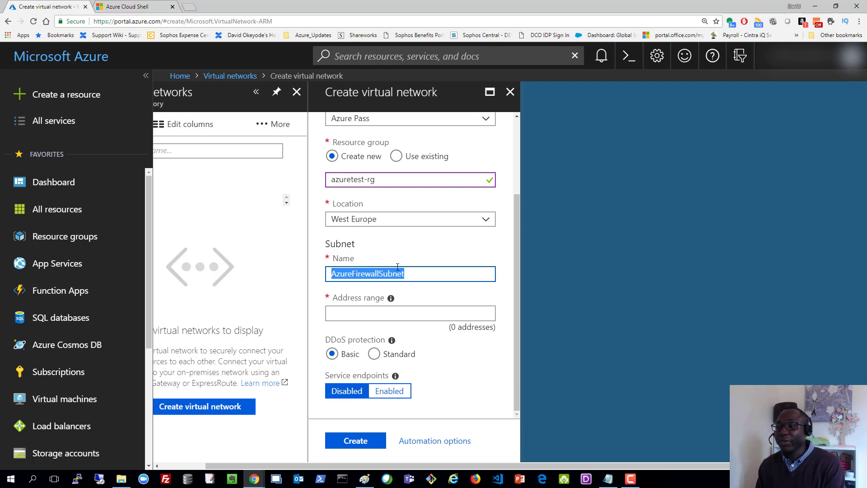
click(372, 310)
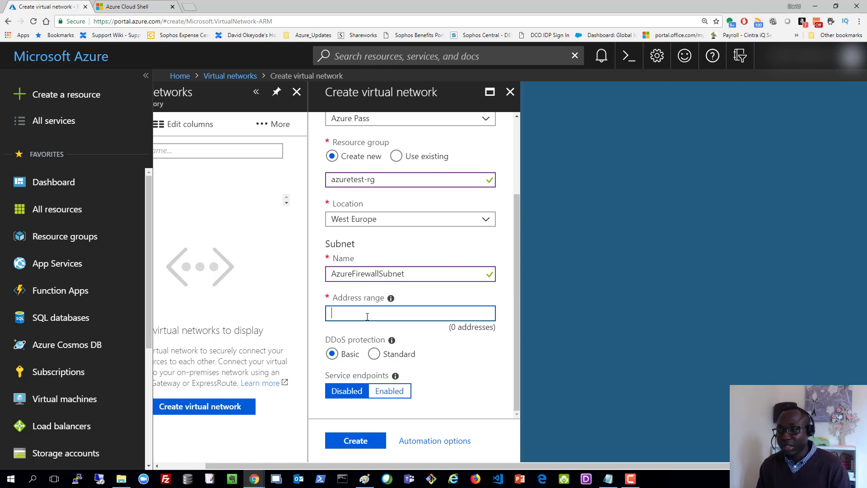
drag(439, 275, 344, 275)
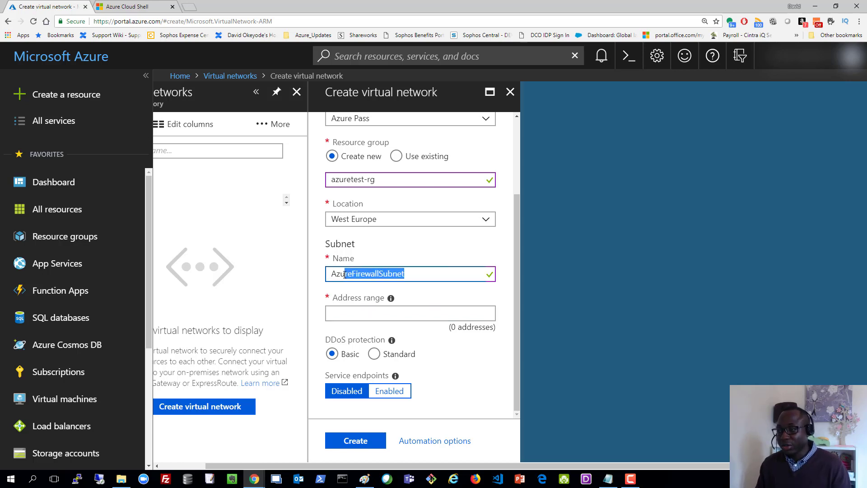
Set the subnet's address range to 10.10.1.0/24 and create the virtual network.
click(344, 315)
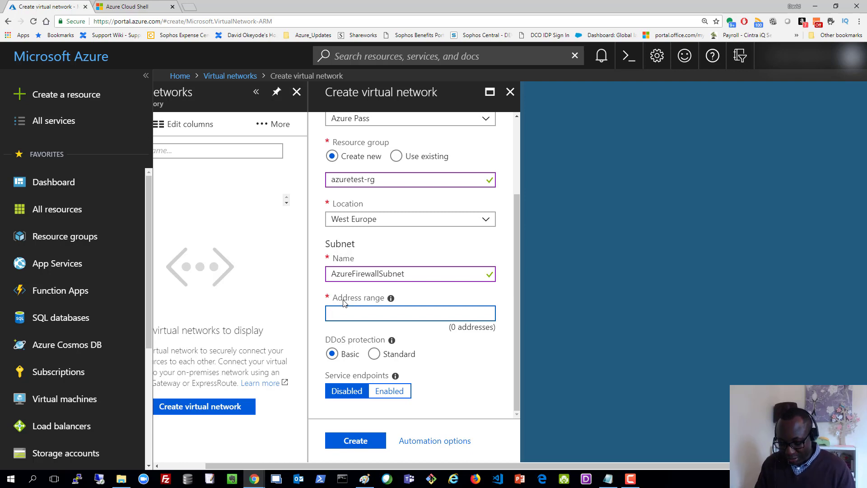
text(10.10.)
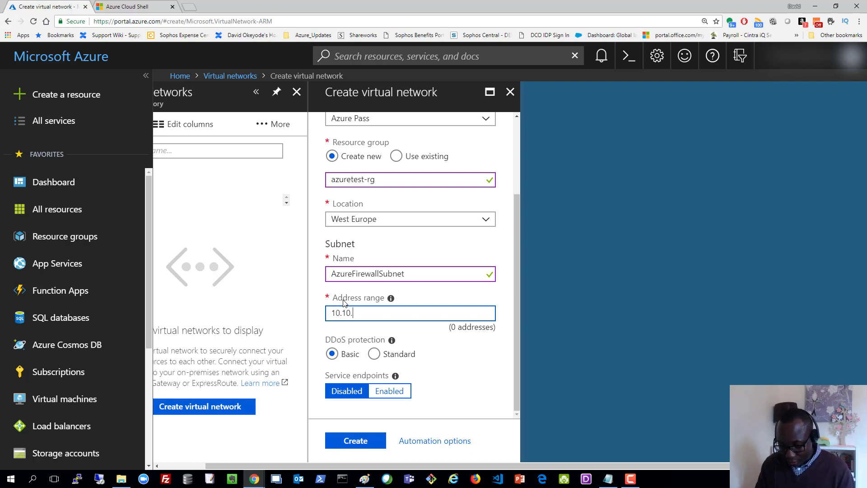
text(1.0/24)
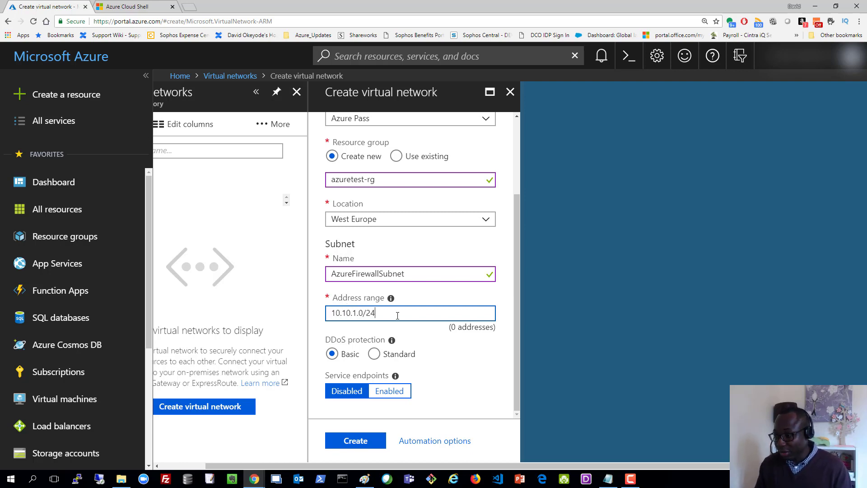
scroll(405, 371, up, 1)
scroll(405, 371, up, 1)
scroll(405, 371, down, 2)
click(368, 440)
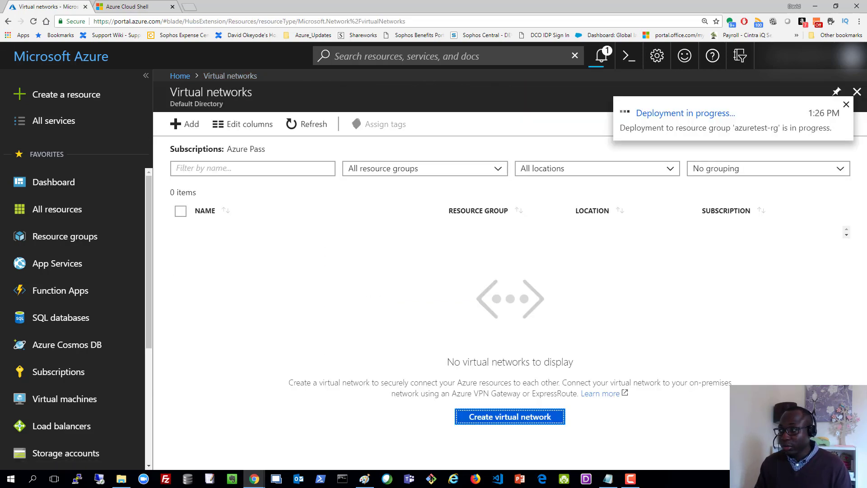
Switch to Paint to review the planned subnets in the azurefirewall.png diagram, and return to the Azure portal.
click(364, 479)
drag(439, 151, 501, 1)
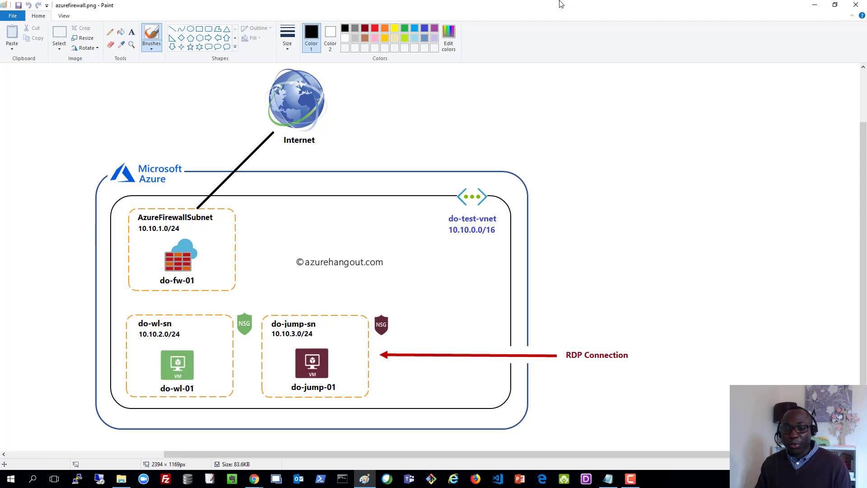
click(814, 5)
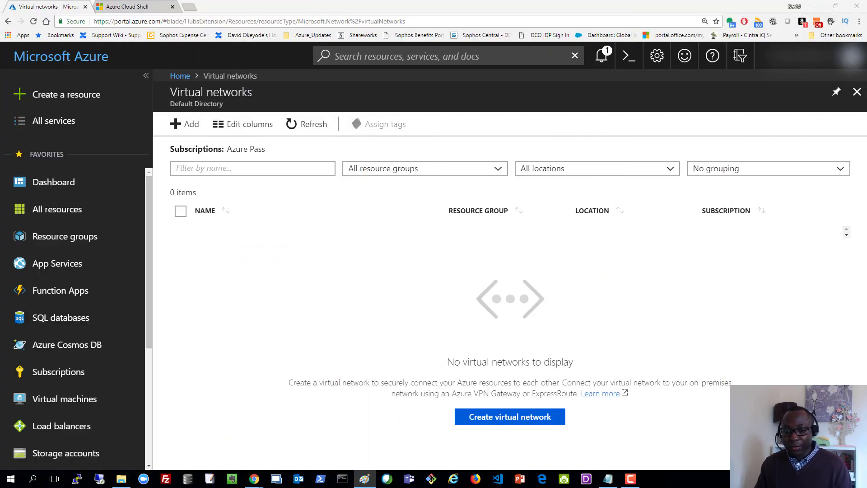
Refresh the virtual networks list and open the subnets of do-test-vnet.
click(301, 124)
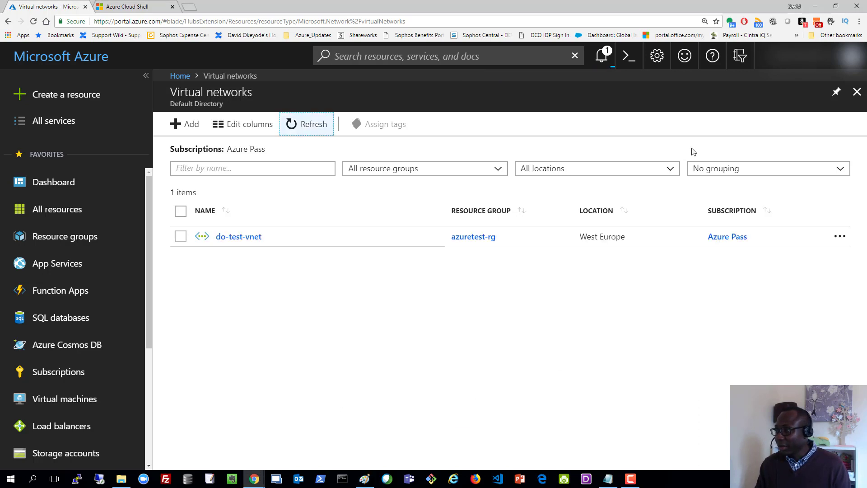
click(240, 238)
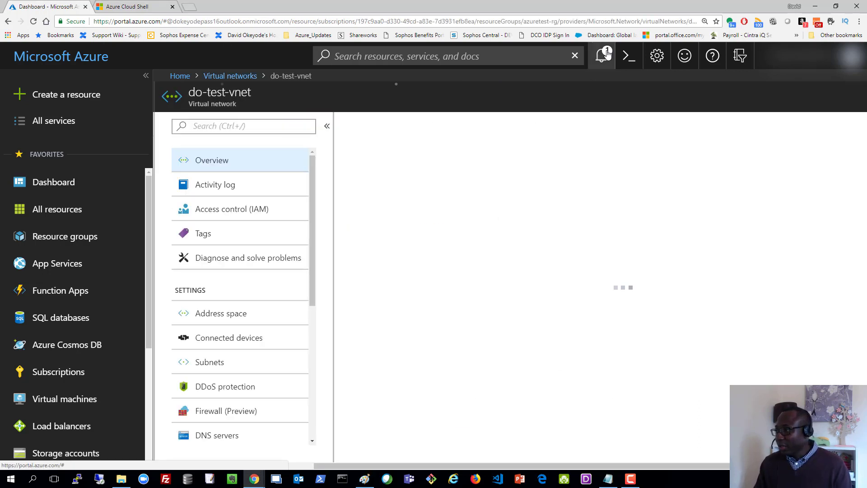
click(221, 362)
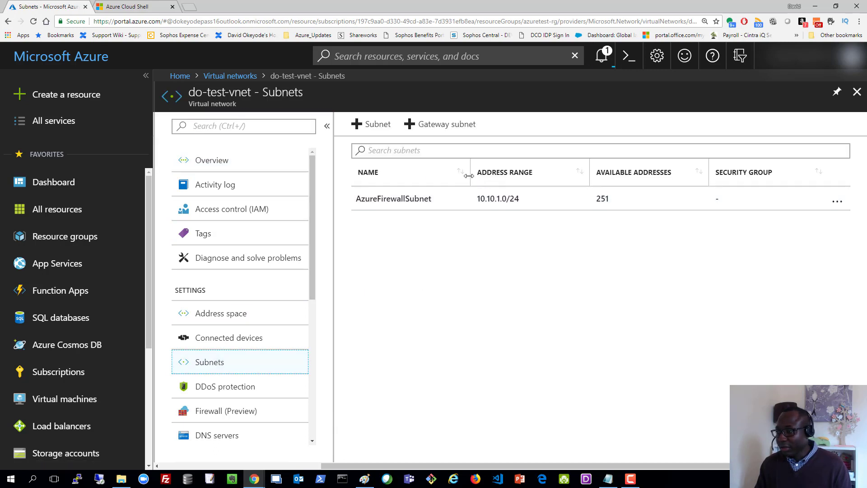
Add a subnet named do-wl-sn with address range 10.10.2.0/24 to do-test-vnet.
click(374, 123)
click(245, 142)
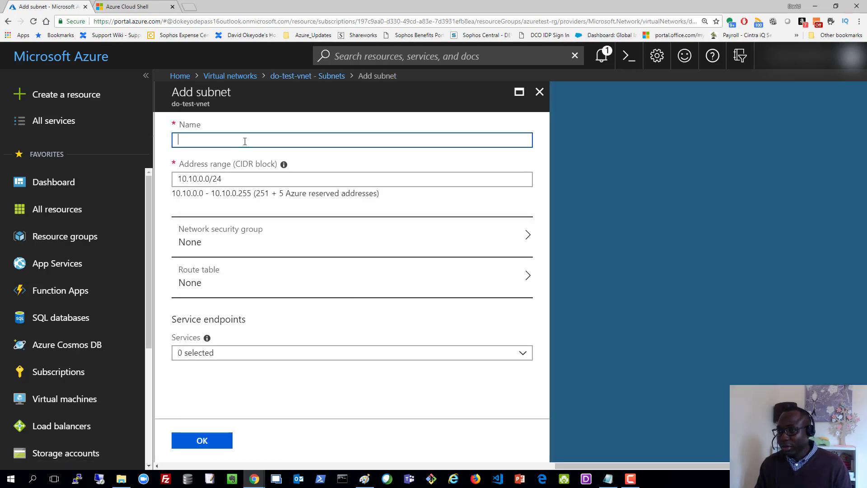
text(d)
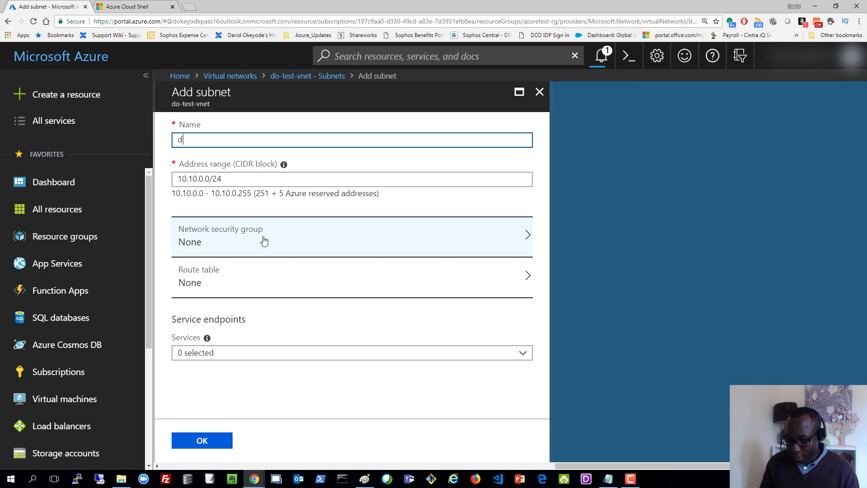
text(o-wl-)
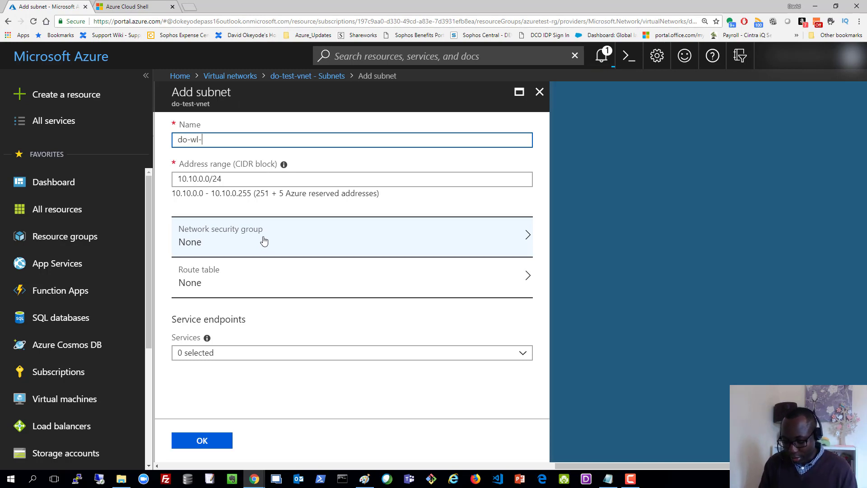
text(sn)
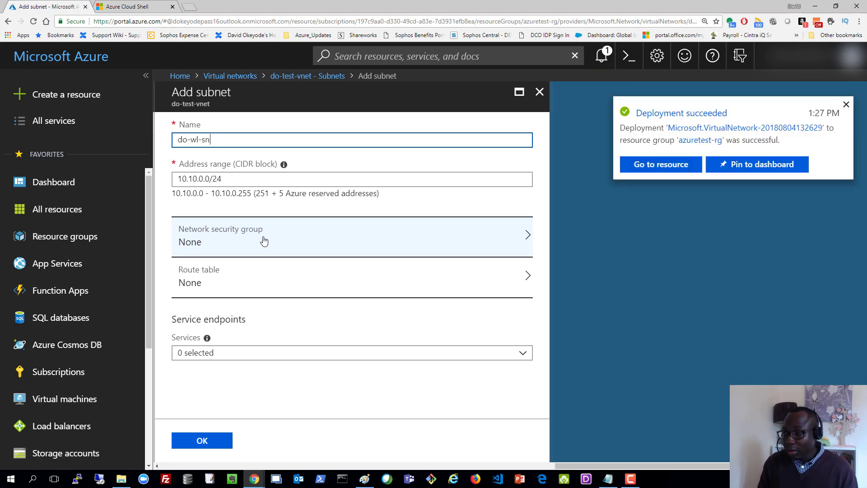
click(200, 178)
double_click(201, 178)
text(2)
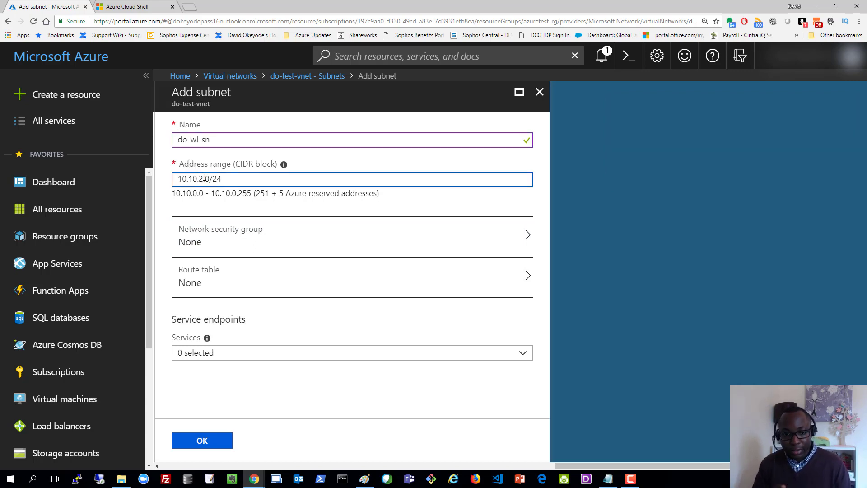
click(211, 439)
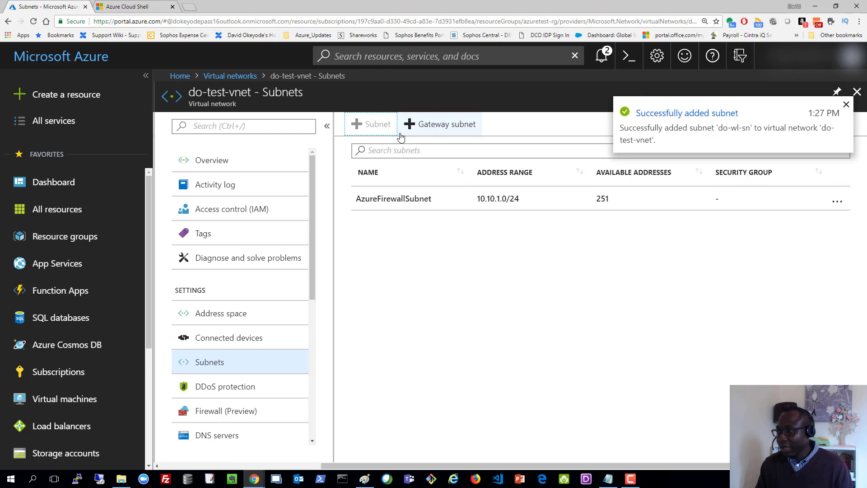
Add a subnet named do-jump-sn with address range 10.10.3.0/24 to do-test-vnet.
click(376, 124)
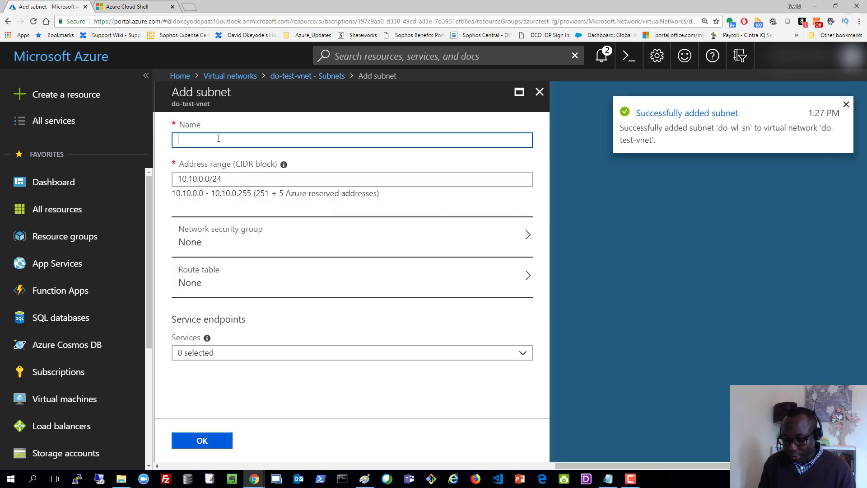
text(do-jump-)
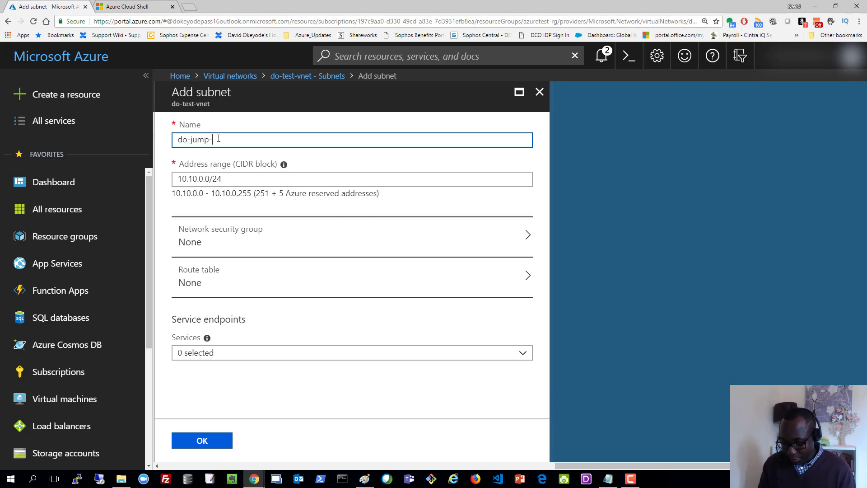
text(sn)
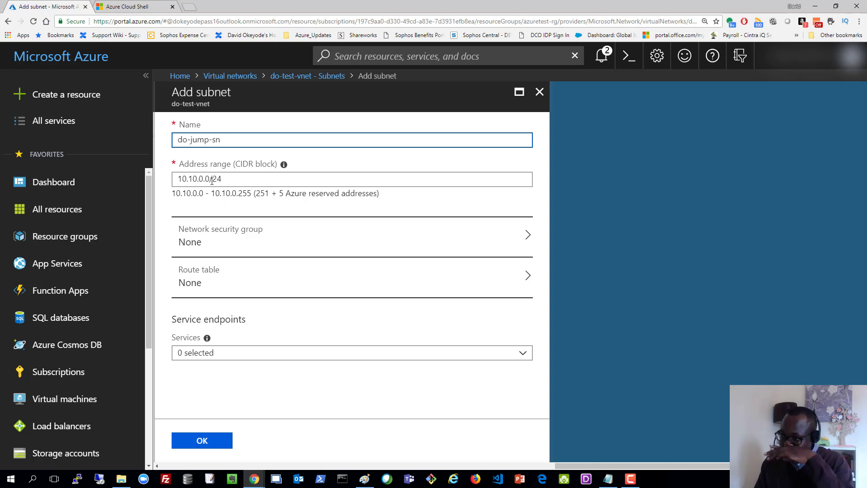
click(202, 177)
key(BackSpace)
text(3)
click(202, 440)
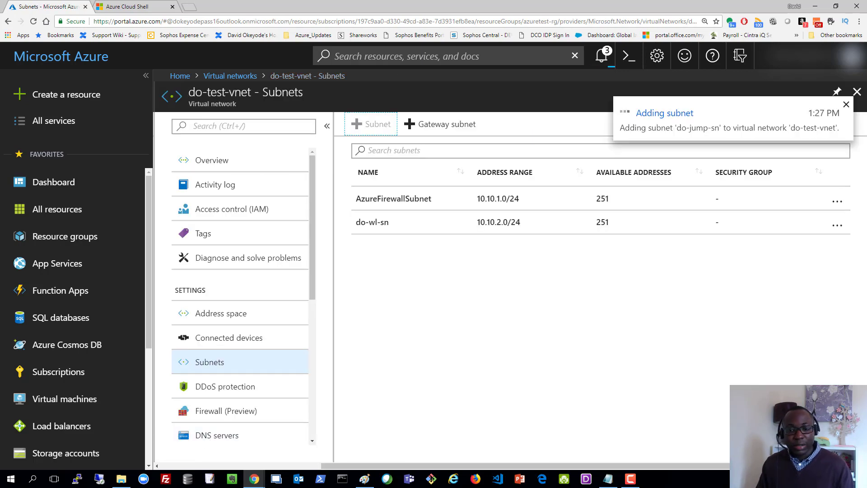
mouse_move(0, 67)
mouse_down()
mouse_move(166, 193)
mouse_move(289, 1)
mouse_up()
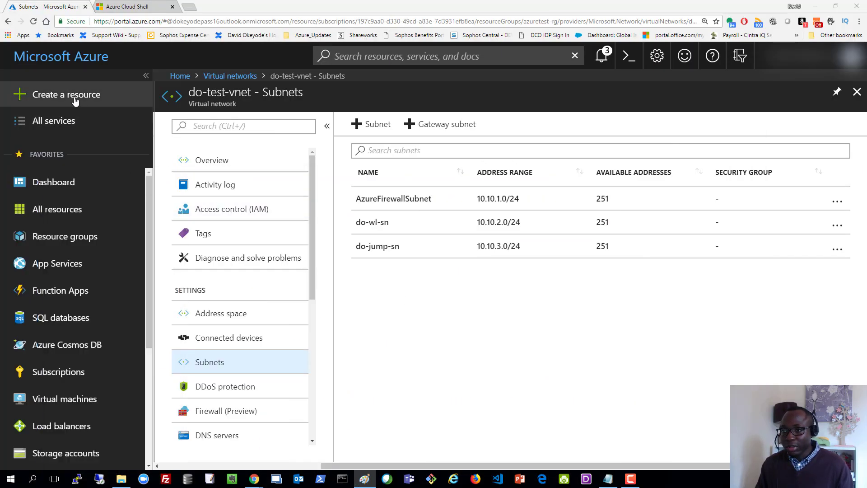
Start creating a Windows Server 2016 virtual machine and name it do-jump-01.
click(75, 100)
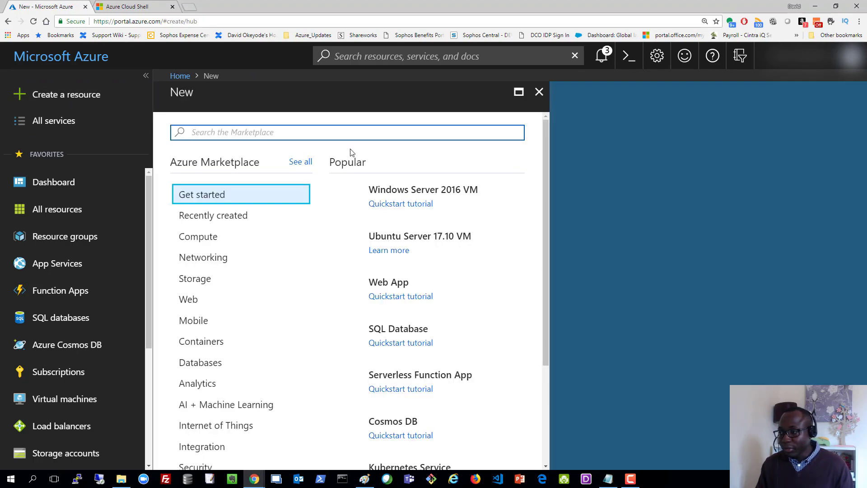
click(417, 192)
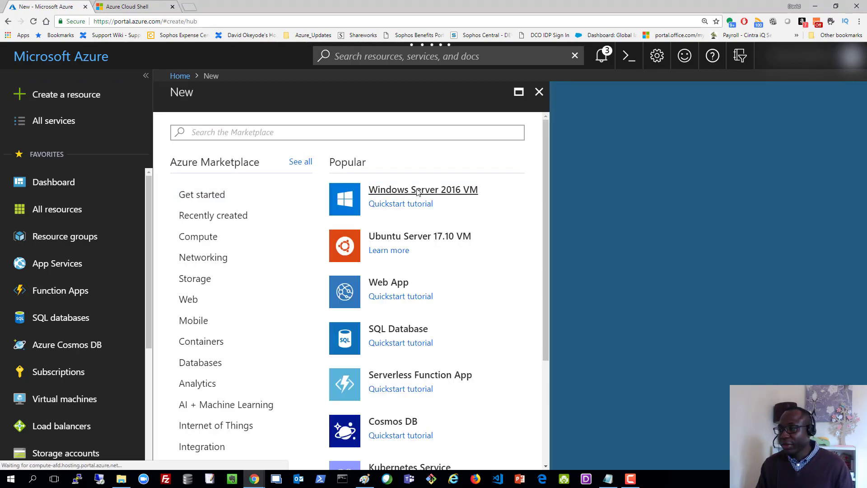
click(447, 193)
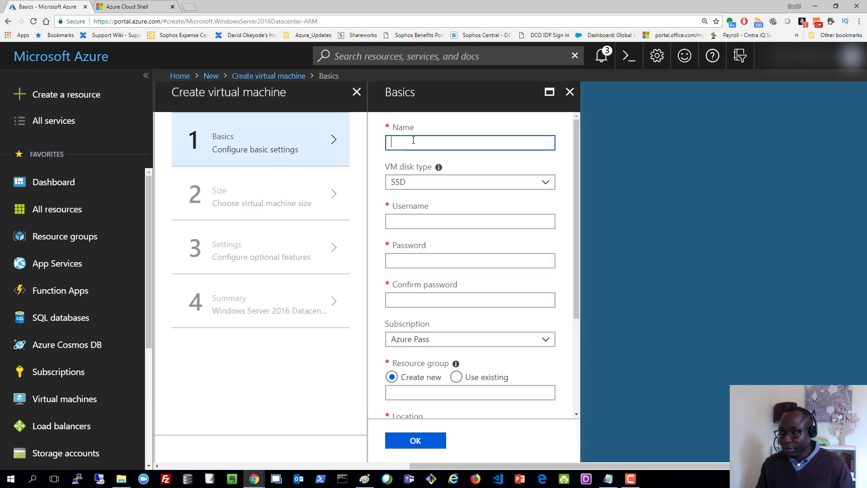
text(do)
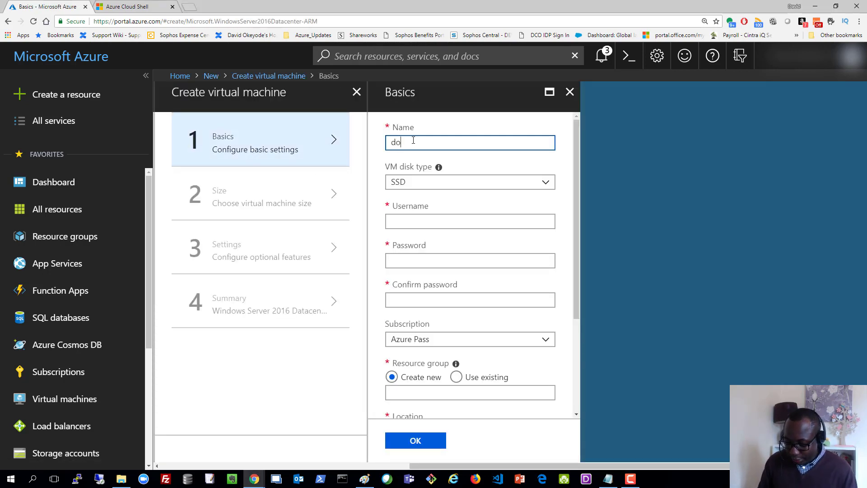
text(-jump-01)
Set the do-jump-01 administrator username to azureadmin and enter and confirm the account password.
click(440, 218)
text(azureadmin)
key(Tab)
text(••••••••••••••)
key(Tab)
text(••••••••••••••)
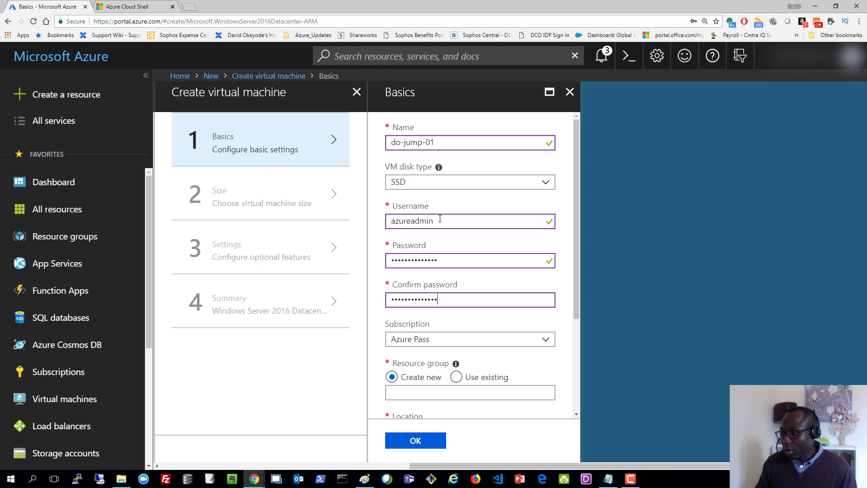
Place the do-jump-01 virtual machine in the existing resource group azuretest-rg.
click(462, 377)
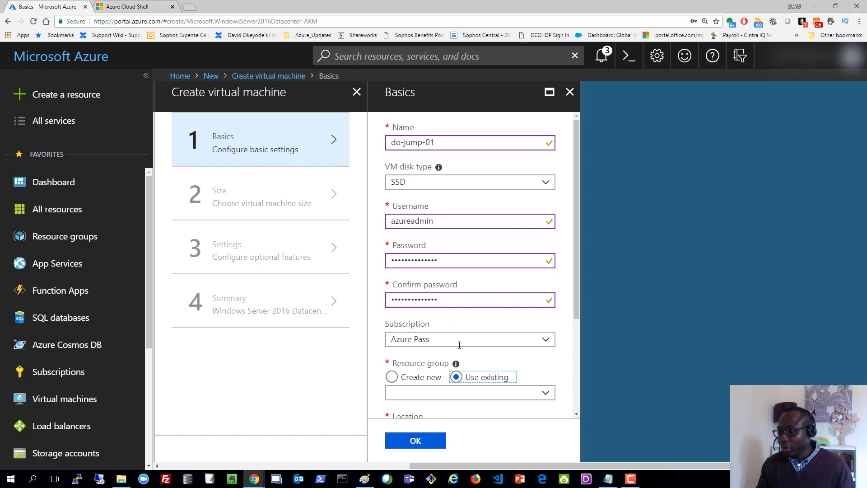
scroll(458, 350, down, 1)
scroll(459, 345, down, 1)
click(528, 302)
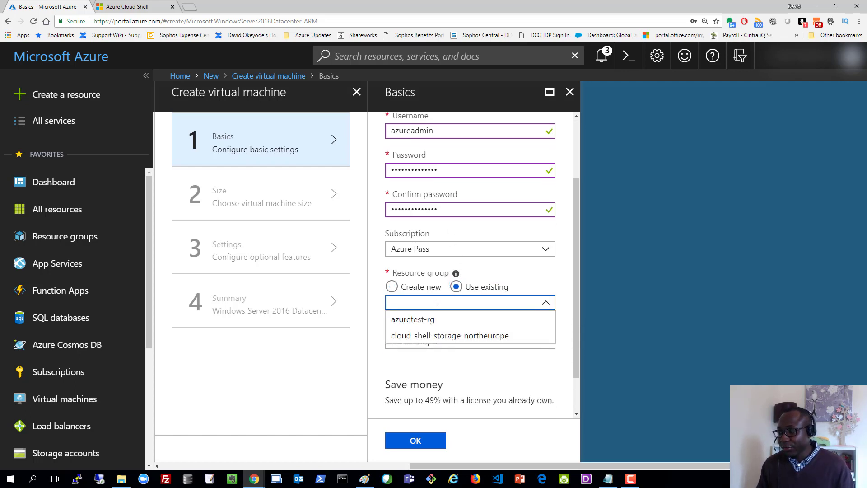
click(424, 319)
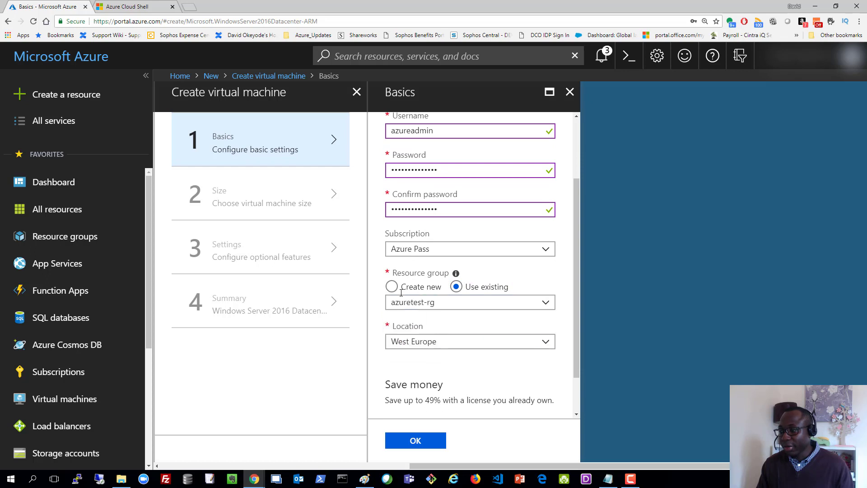
Apply an already owned Windows license to do-jump-01, confirm its eligibility, and submit the basic settings.
scroll(440, 362, down, 1)
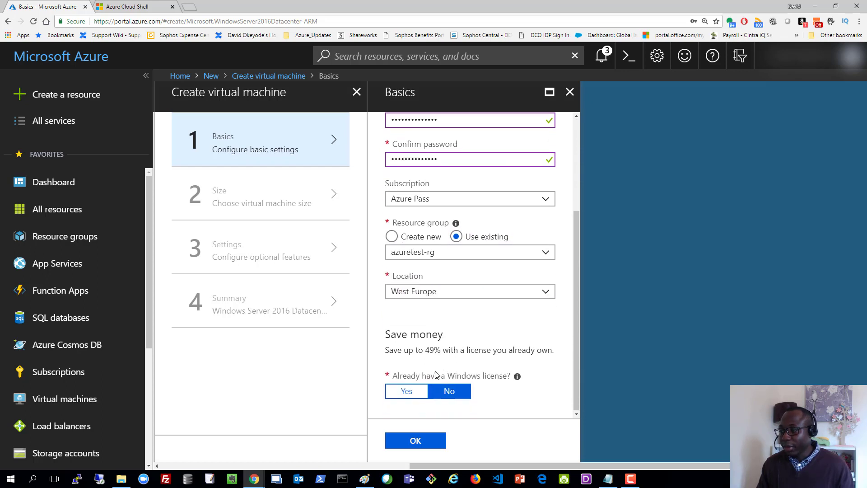
click(406, 390)
scroll(427, 376, down, 3)
click(391, 341)
click(428, 438)
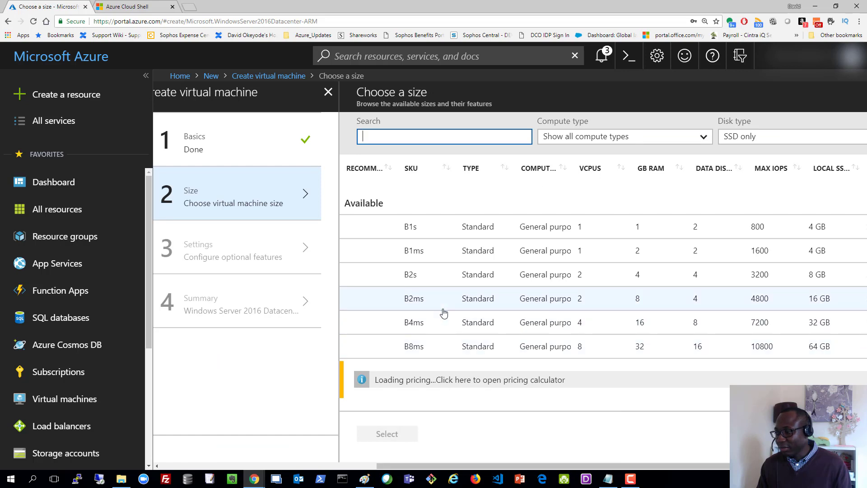
Choose the D2s_v3 size for the do-jump-01 virtual machine.
scroll(444, 312, down, 2)
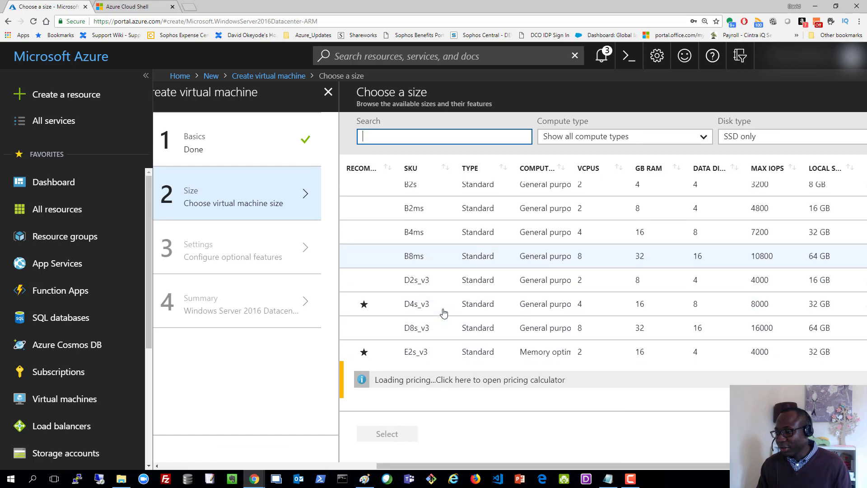
click(417, 280)
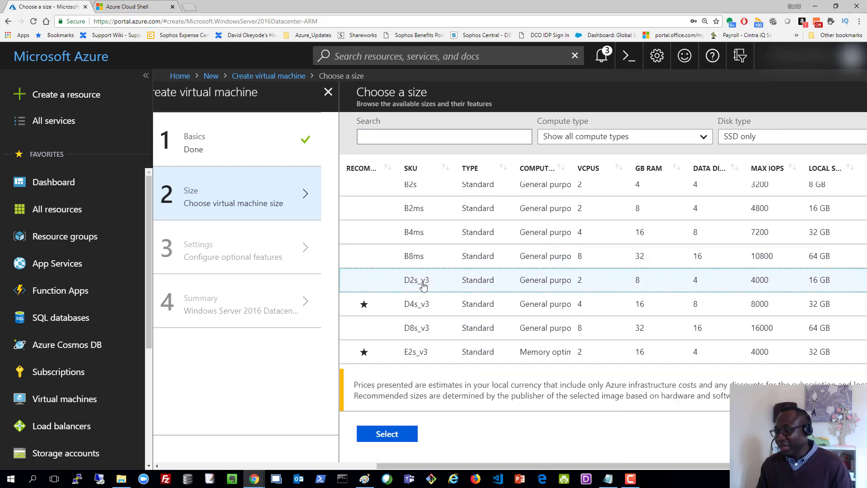
click(386, 435)
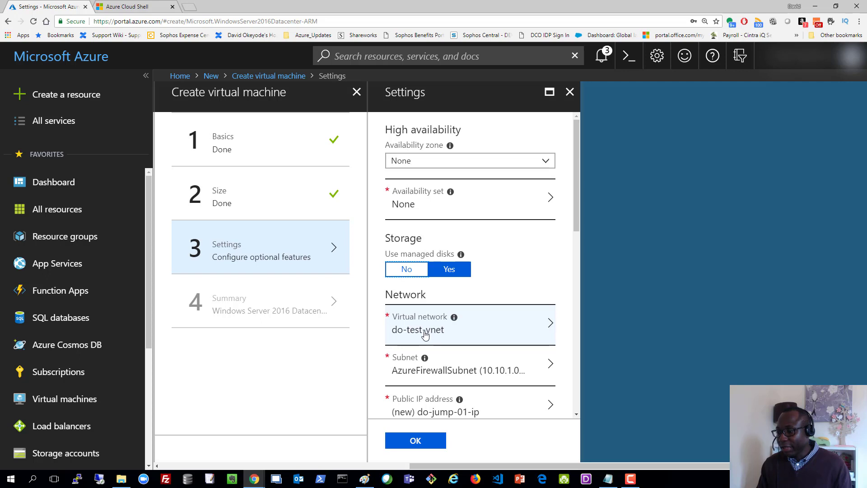
Assign the do-jump-01 virtual machine to the do-jump-sn subnet of do-test-vnet.
drag(578, 219, 471, 262)
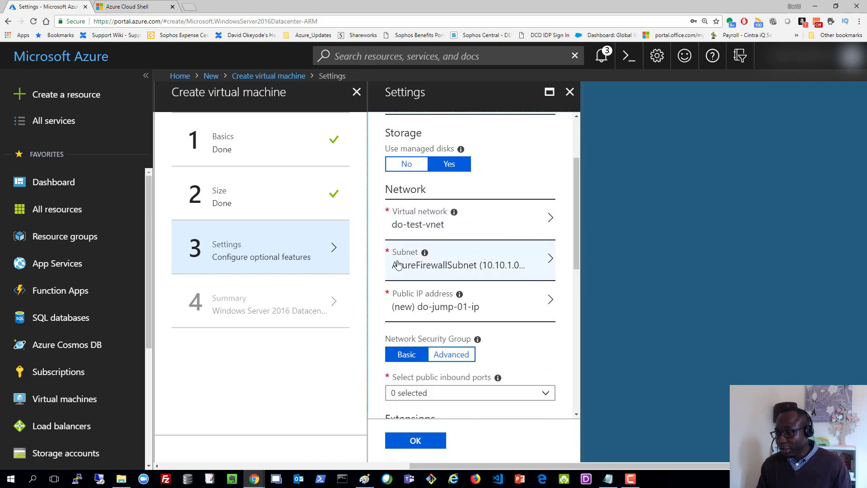
click(465, 271)
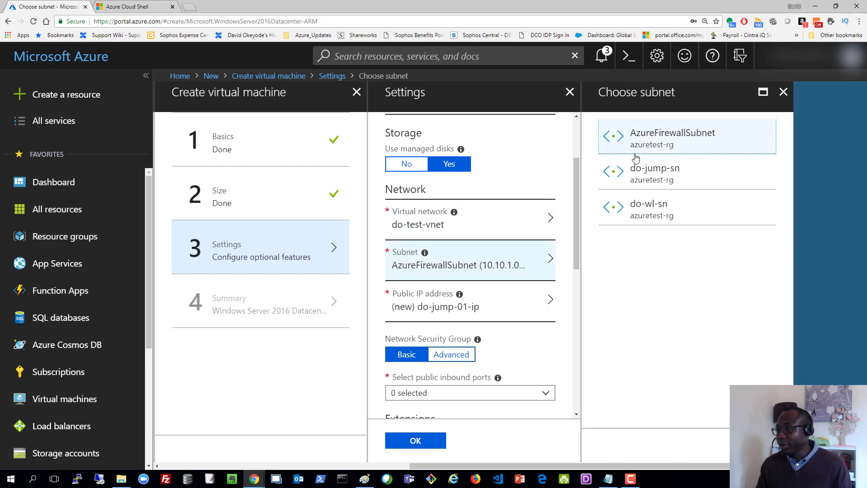
click(652, 172)
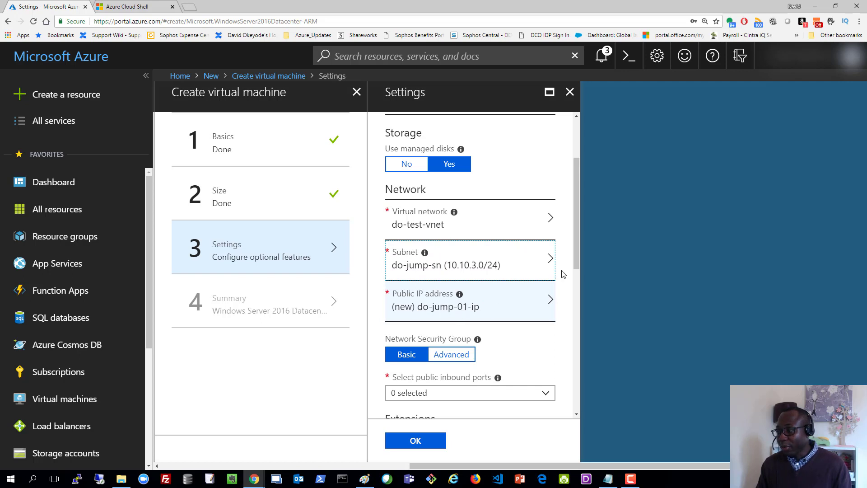
Allow RDP (3389) as the public inbound port for do-jump-01.
click(576, 260)
drag(577, 260, 583, 305)
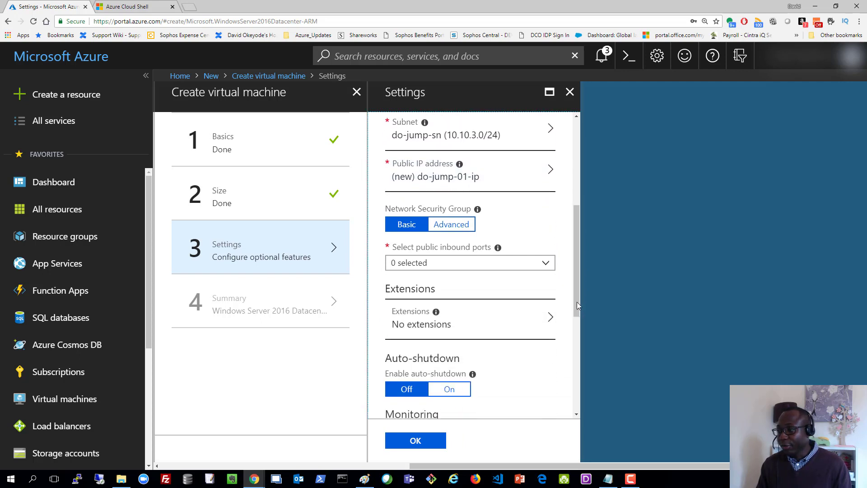
click(425, 268)
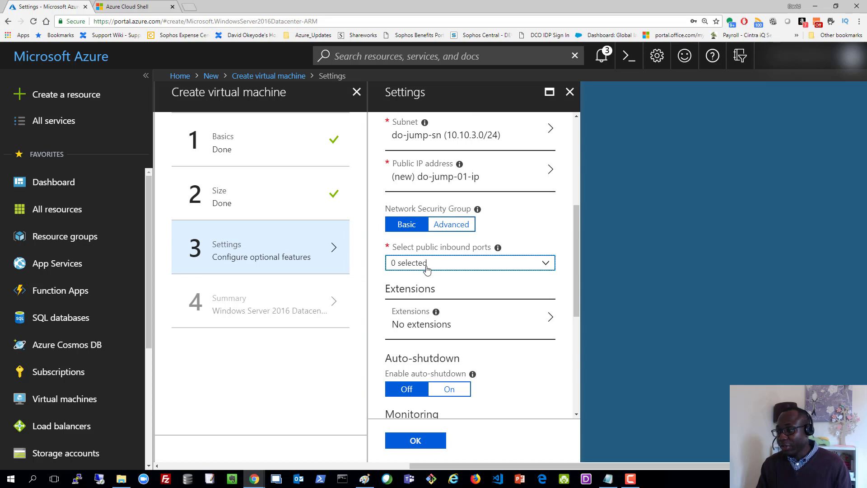
click(397, 345)
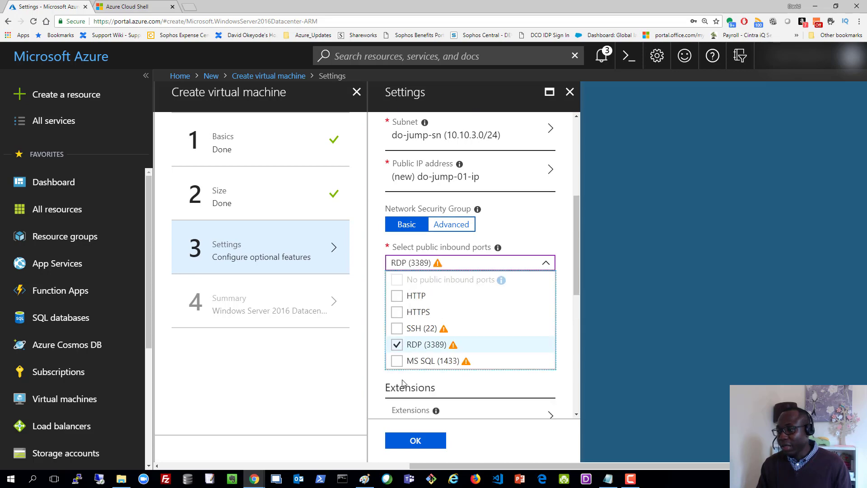
click(383, 288)
Disable boot diagnostics for do-jump-01, accept the settings, and deploy the virtual machine.
scroll(428, 318, down, 5)
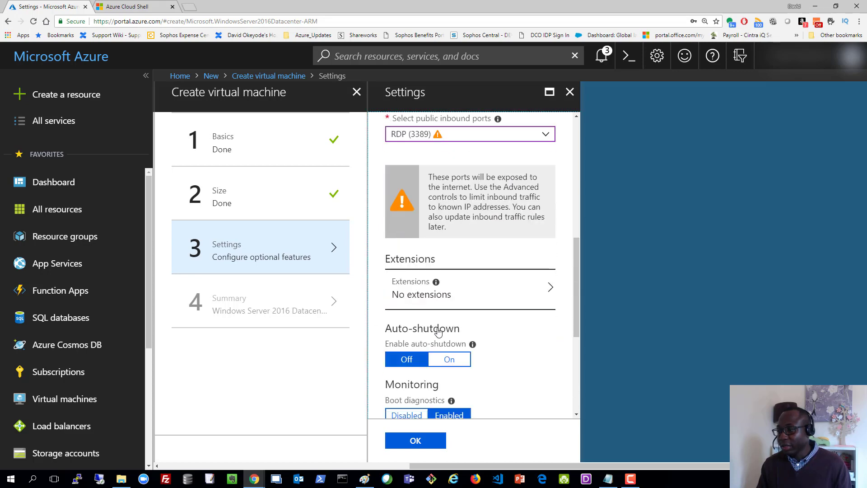
click(408, 320)
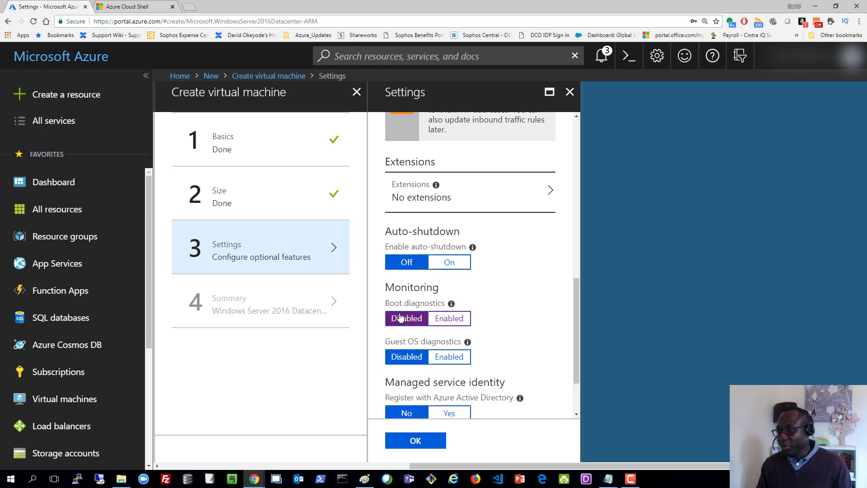
scroll(435, 347, down, 2)
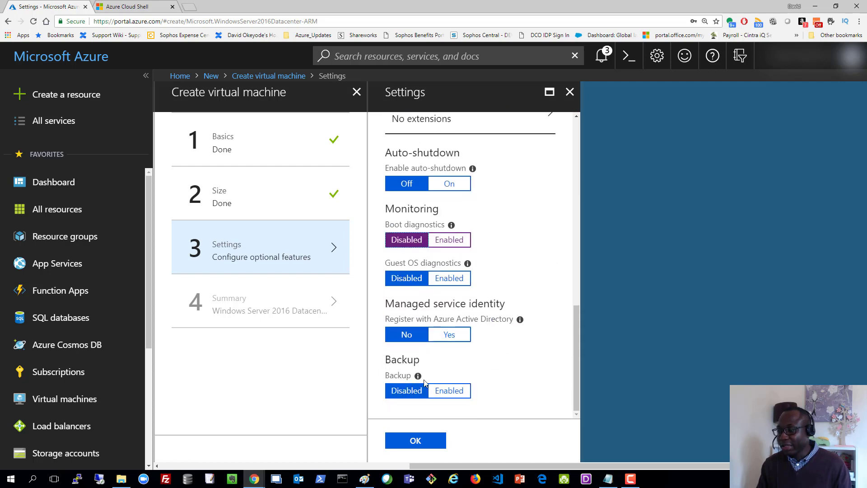
click(419, 440)
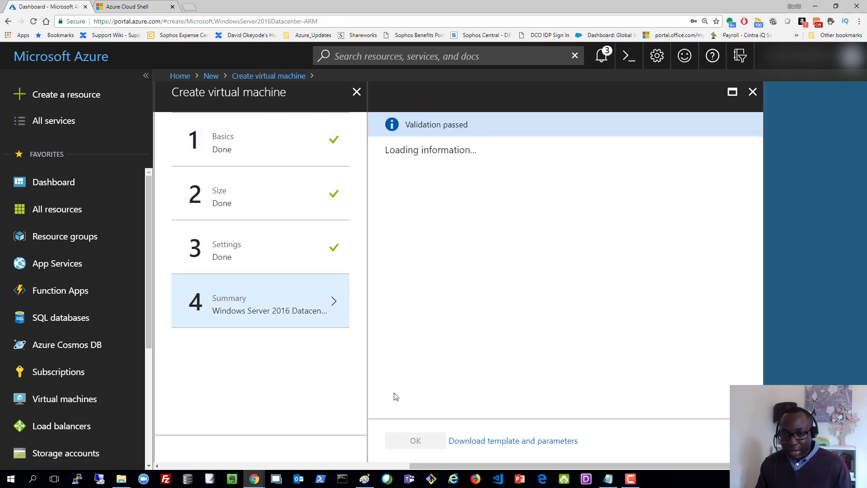
click(416, 443)
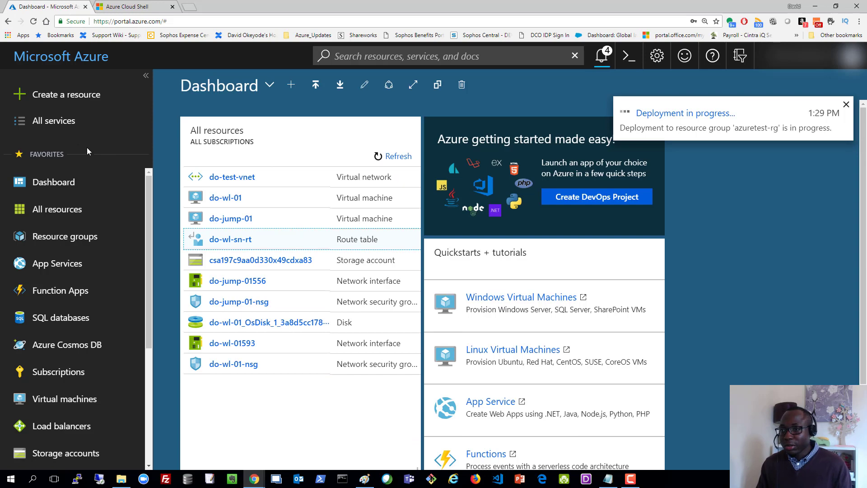
Start creating a second Windows Server 2016 virtual machine and name it do-wl-sn.
click(113, 96)
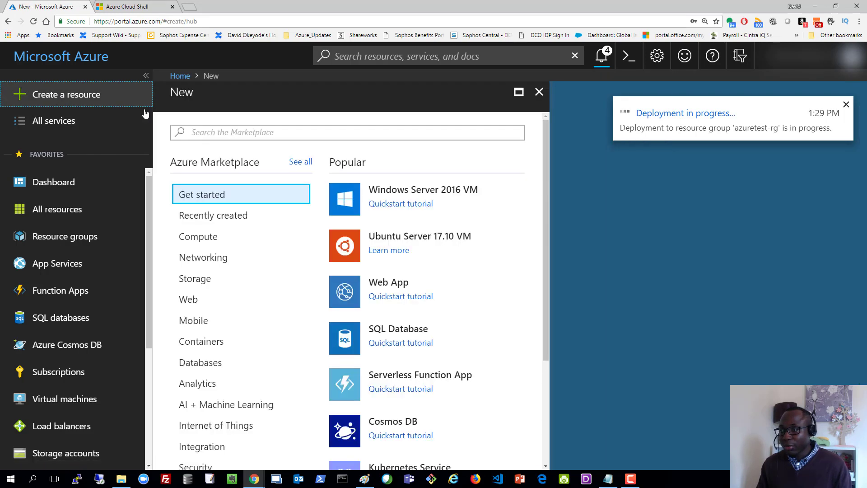
click(416, 190)
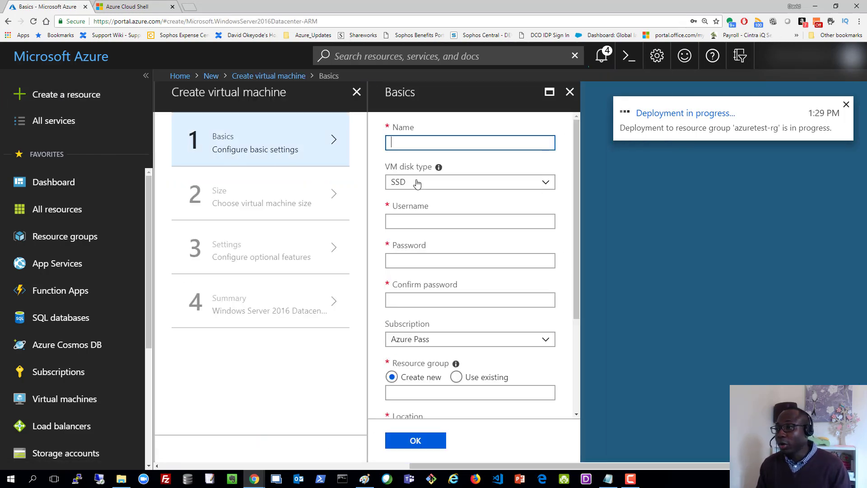
click(412, 145)
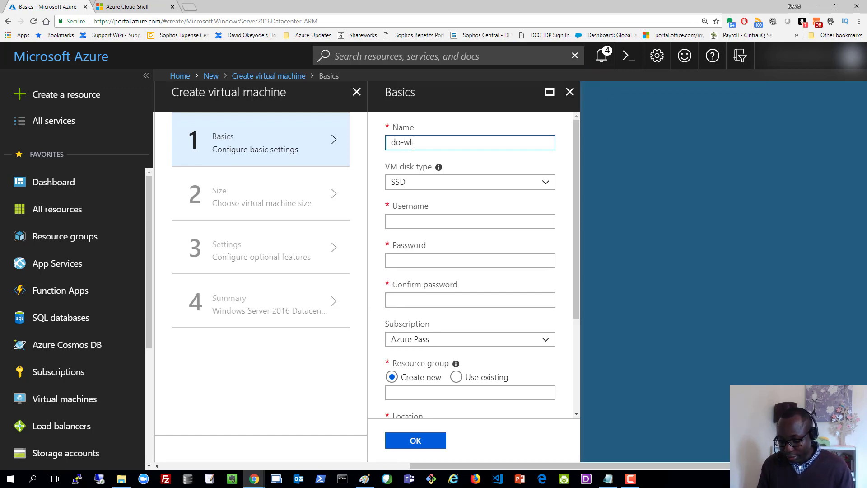
Set the do-wl-sn machine's administrator username to azureadmin and enter and confirm the account password.
click(431, 217)
text(azureadmin)
key(Tab)
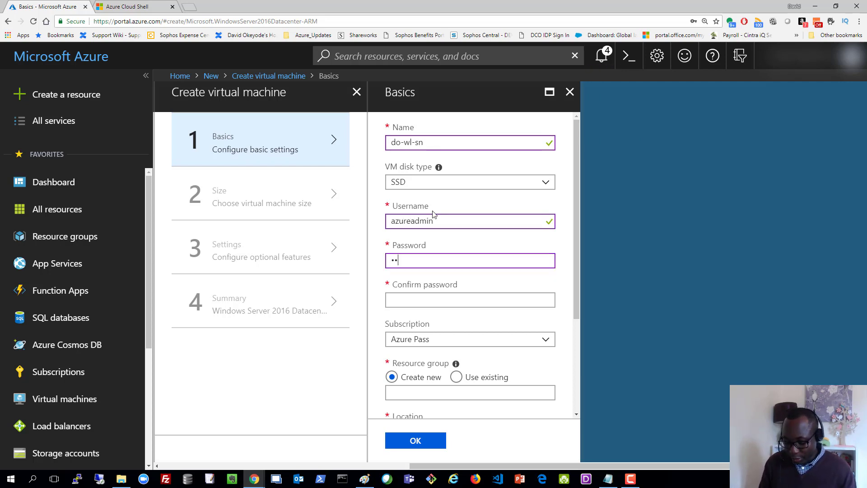
text(•••)
key(Tab)
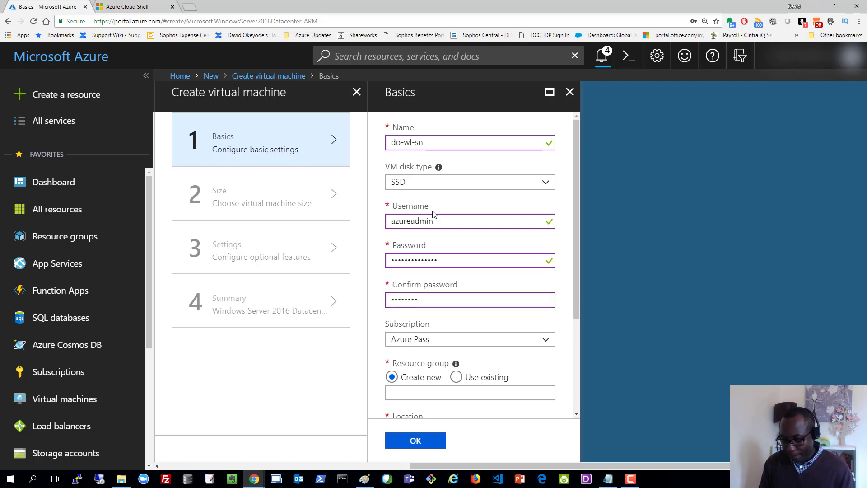
Place the do-wl-sn virtual machine in the existing resource group azuretest-rg.
click(456, 377)
scroll(456, 376, down, 3)
click(439, 257)
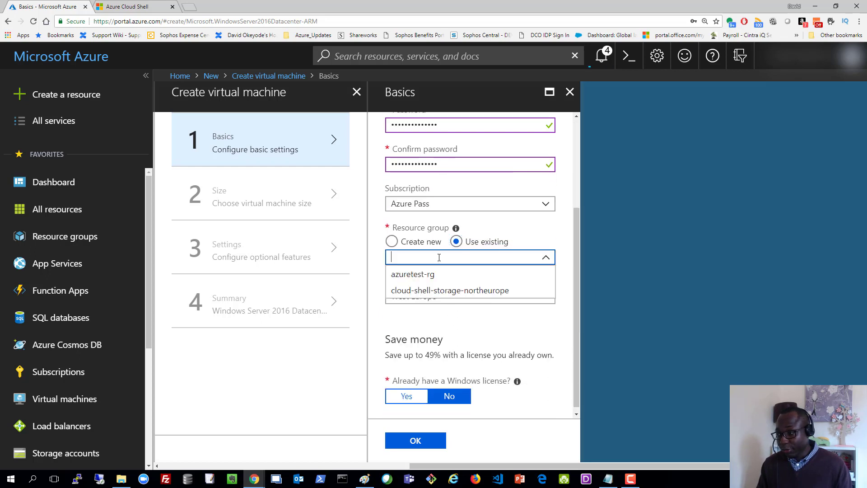
click(433, 274)
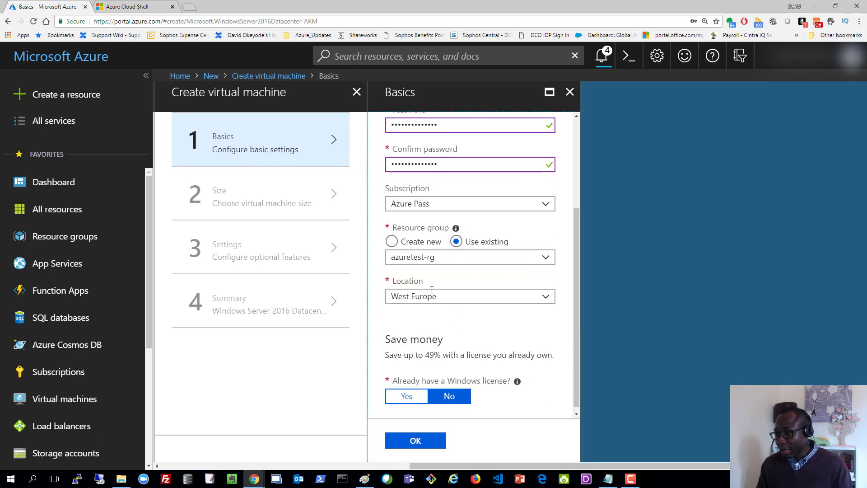
Apply an already owned Windows license to the do-wl-sn machine, confirm its eligibility, and submit the basic settings.
click(397, 398)
scroll(408, 366, down, 3)
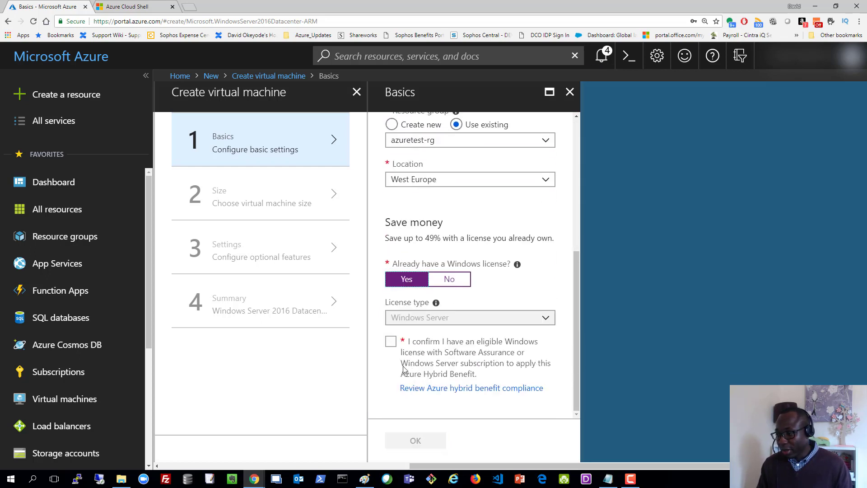
click(391, 343)
click(415, 441)
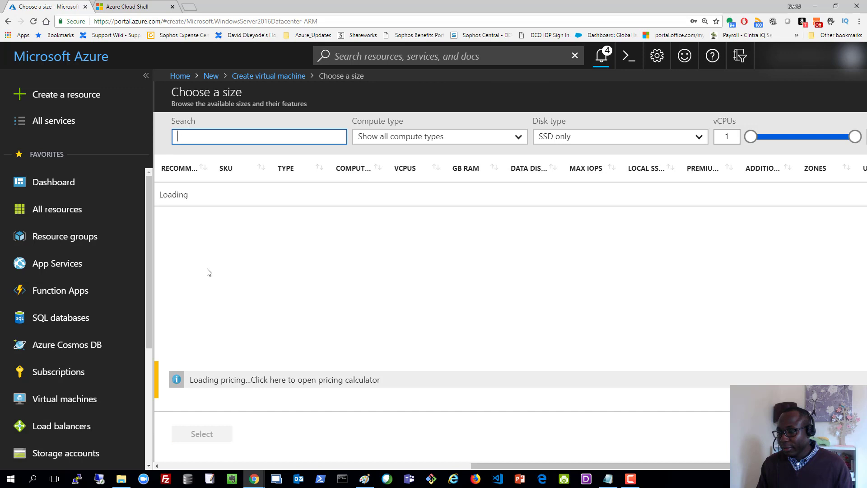
Choose a size for the do-wl-sn virtual machine from the available SSD sizes and confirm the selection.
scroll(207, 271, down, 2)
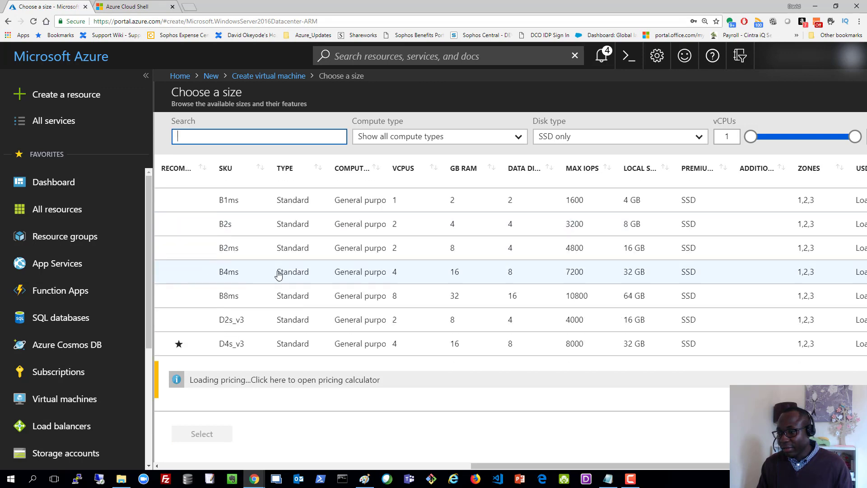
scroll(244, 298, down, 1)
click(232, 283)
click(221, 434)
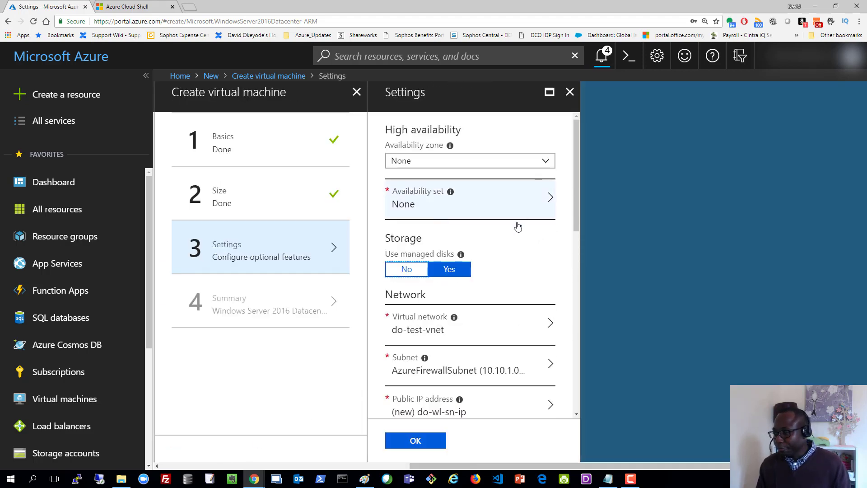
Connect the machine to the do-wl-sn subnet of do-test-vnet and set its public IP address to None, discarding the unsaved address.
scroll(474, 278, down, 2)
click(446, 279)
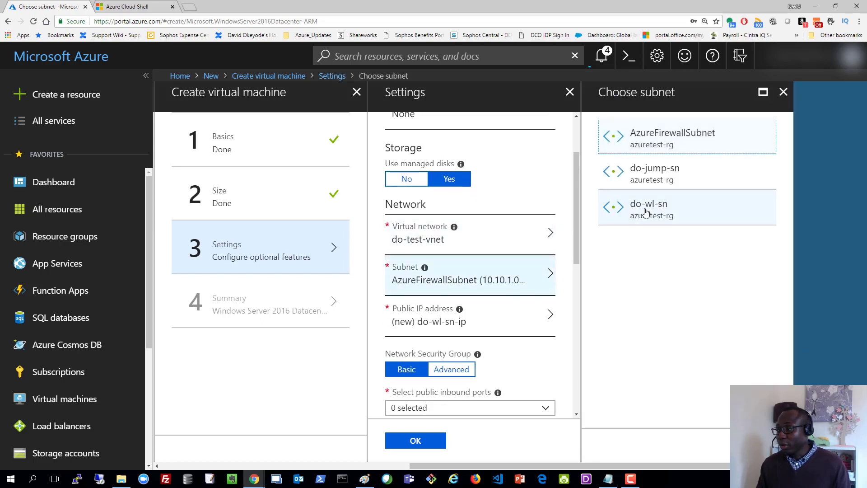
click(645, 212)
click(442, 323)
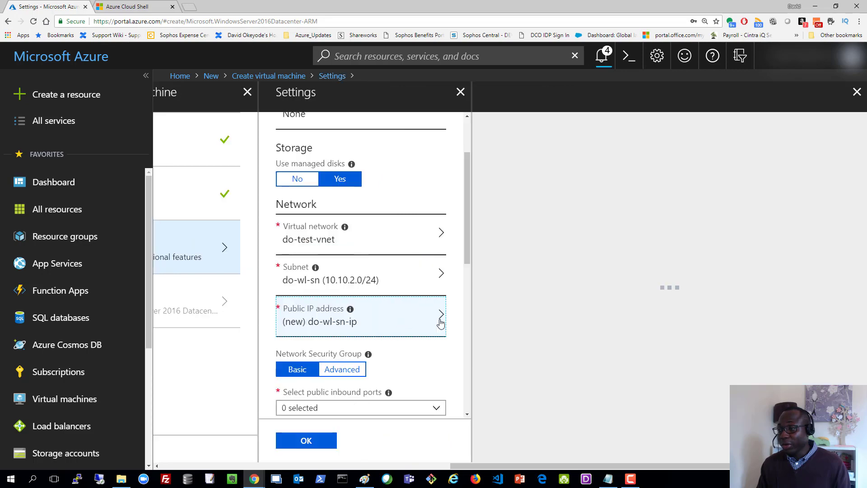
click(319, 232)
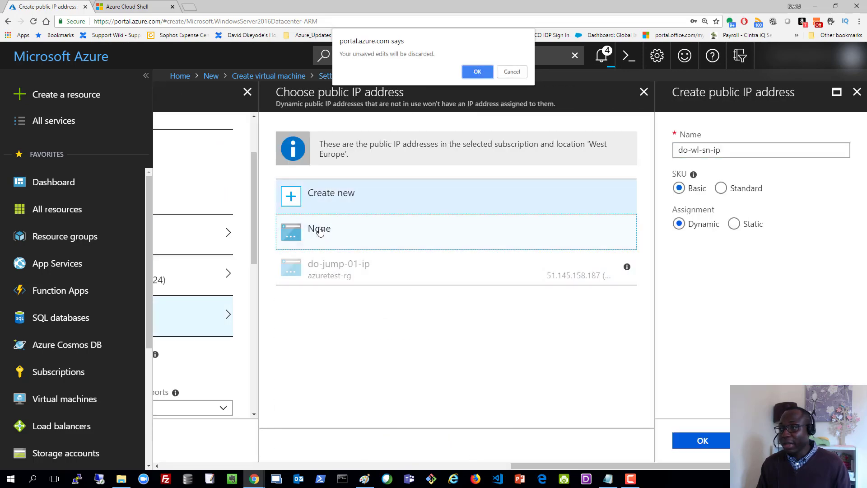
click(480, 72)
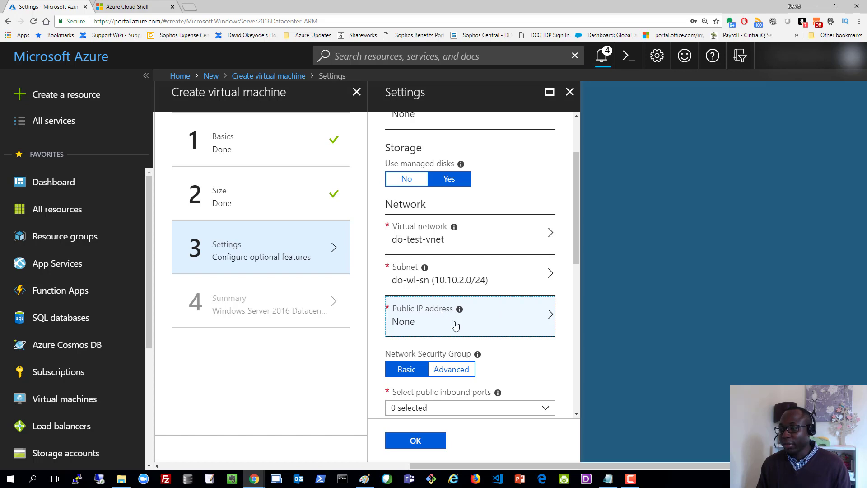
Set the basic network security group to allow no public inbound ports.
scroll(455, 325, down, 2)
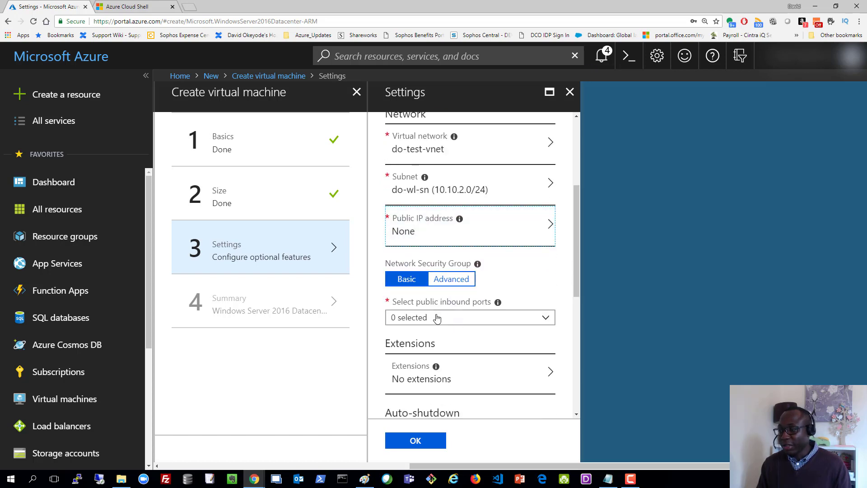
click(437, 318)
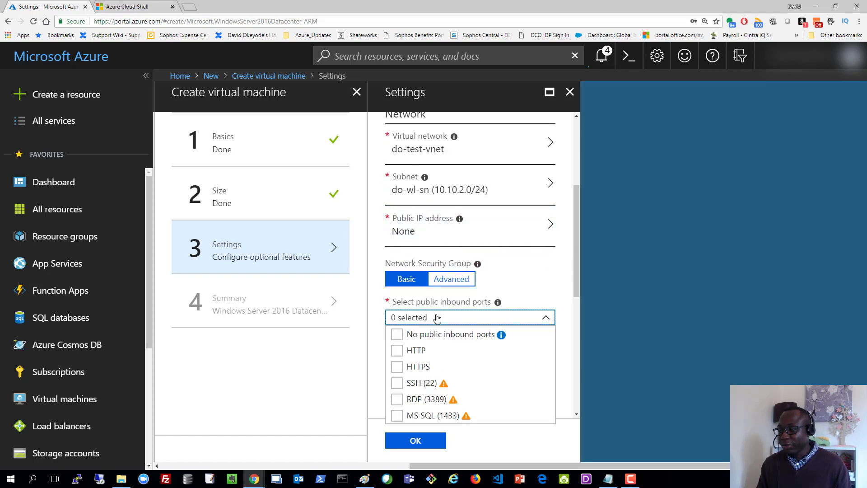
click(397, 335)
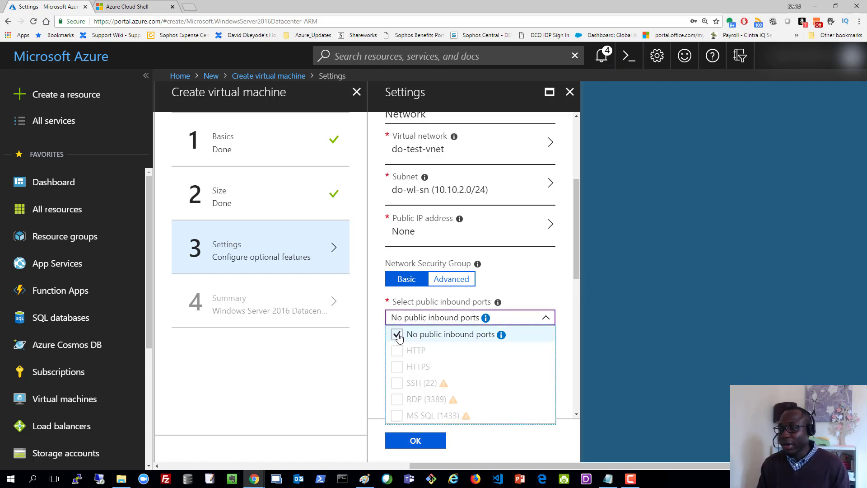
click(379, 311)
Disable boot diagnostics for the do-wl-sn machine, accept the settings, and submit the virtual machine for deployment.
scroll(391, 331, down, 4)
scroll(394, 335, down, 2)
click(405, 317)
scroll(468, 344, down, 2)
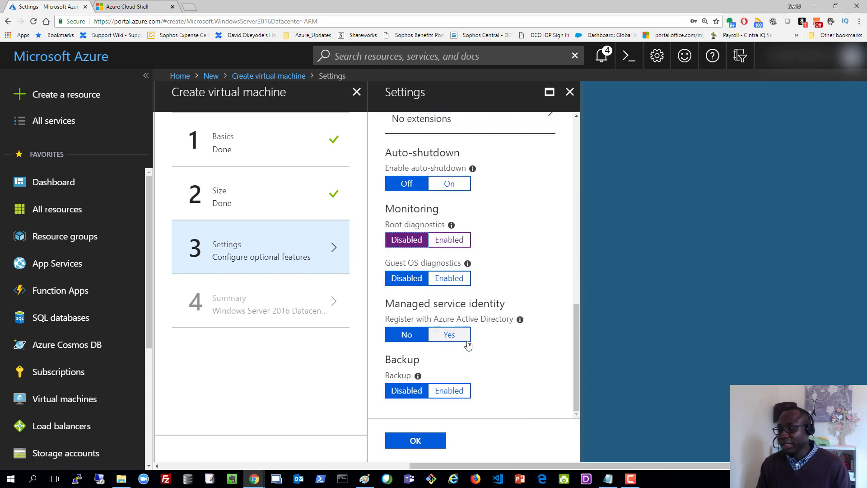
click(423, 446)
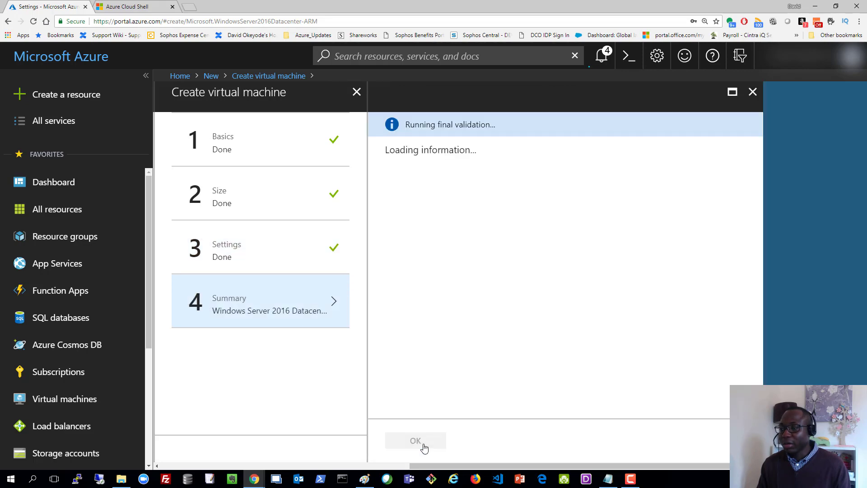
click(415, 441)
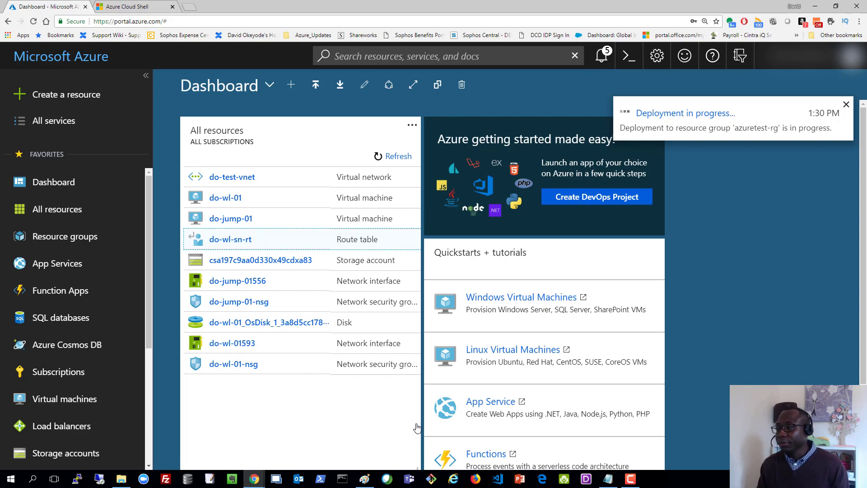
Switch to Paint to review the azurefirewall.png network diagram, and return to the Azure portal.
mouse_move(0, 135)
mouse_down()
mouse_move(0, 117)
mouse_move(285, 3)
mouse_up()
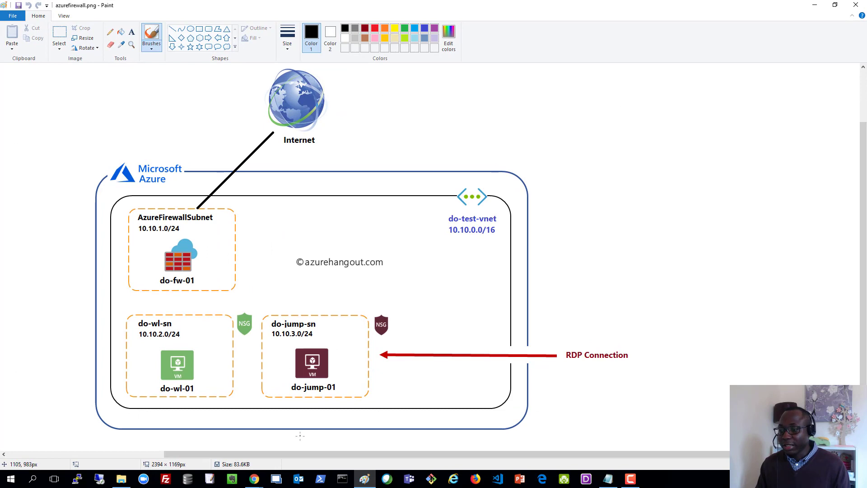
drag(299, 452, 277, 451)
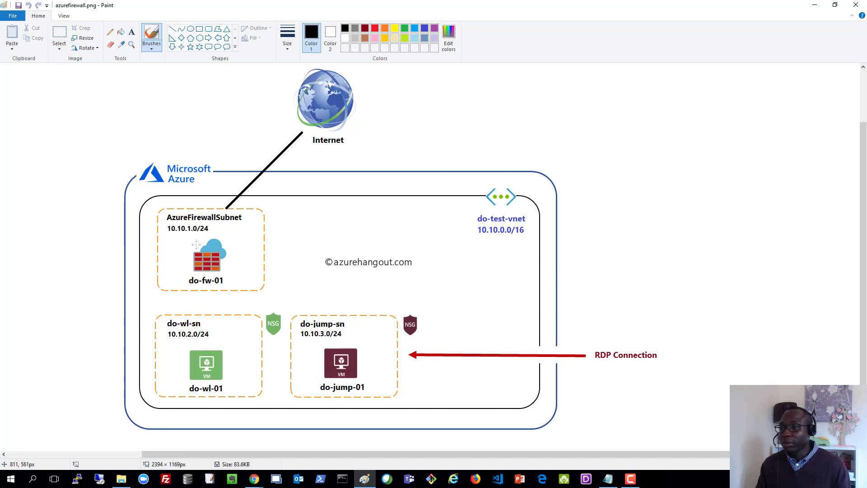
mouse_move(725, 8)
mouse_down()
mouse_move(645, 153)
mouse_move(57, 14)
mouse_move(0, 14)
mouse_up()
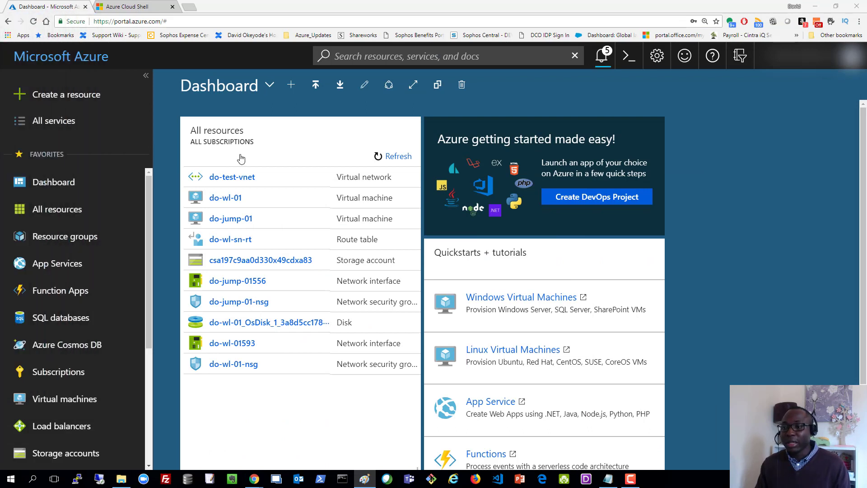
Search all Azure services for "firewall".
click(72, 121)
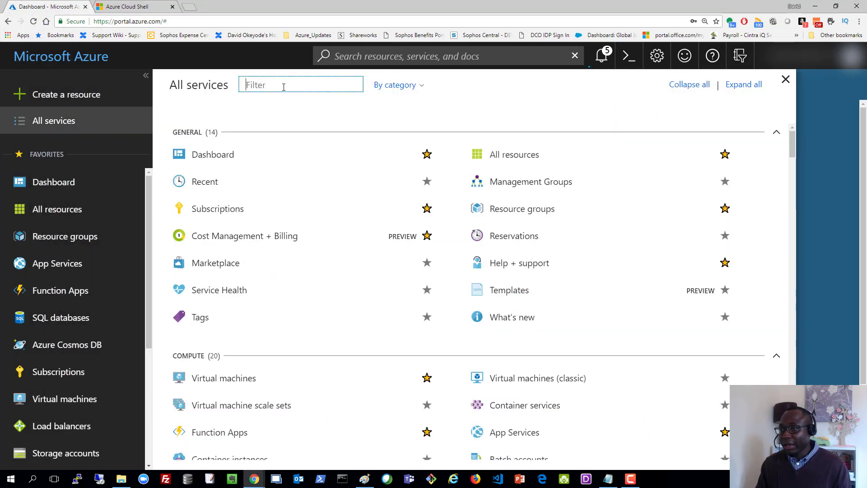
text(fire)
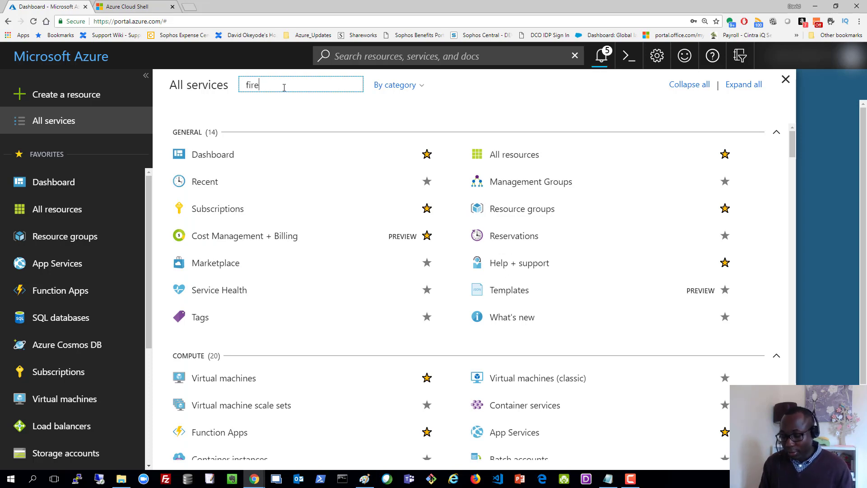
text(wall)
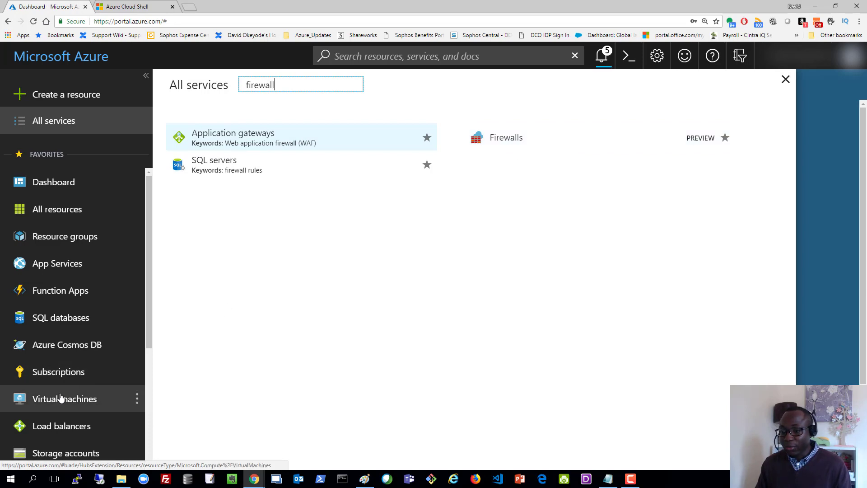
Open the Firewall (Preview) settings of the do-test-vnet virtual network and start adding a new firewall.
scroll(58, 397, down, 2)
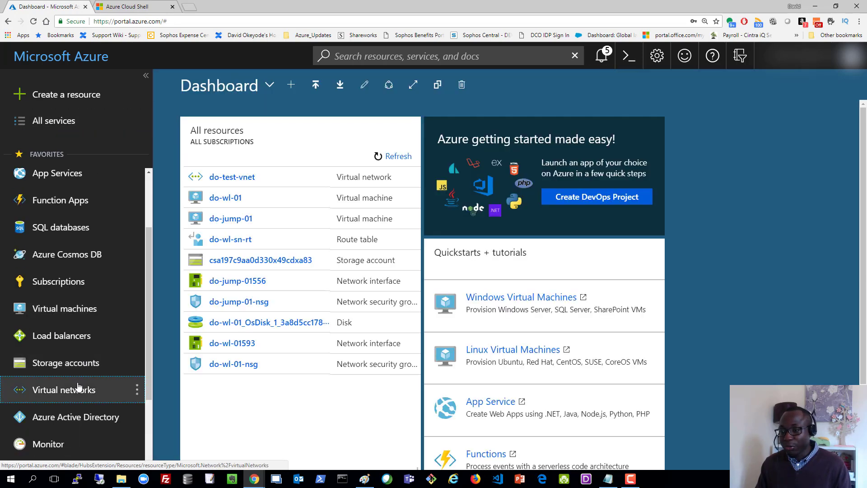
click(82, 388)
click(242, 236)
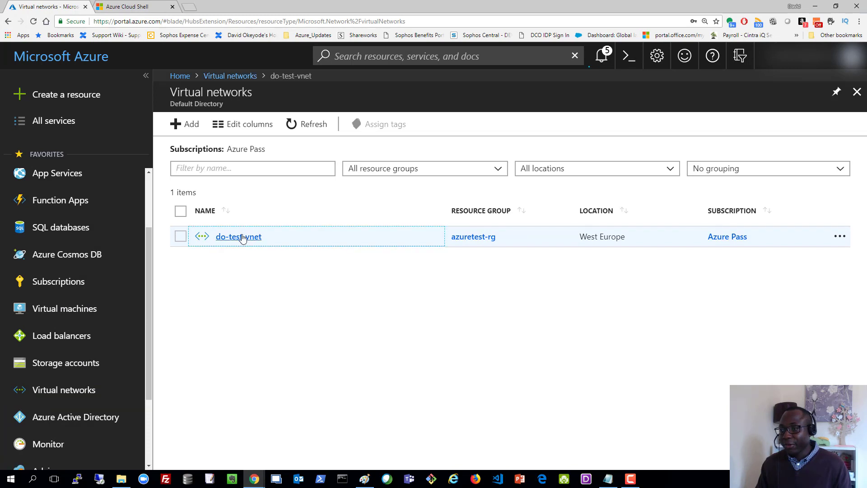
scroll(266, 274, down, 2)
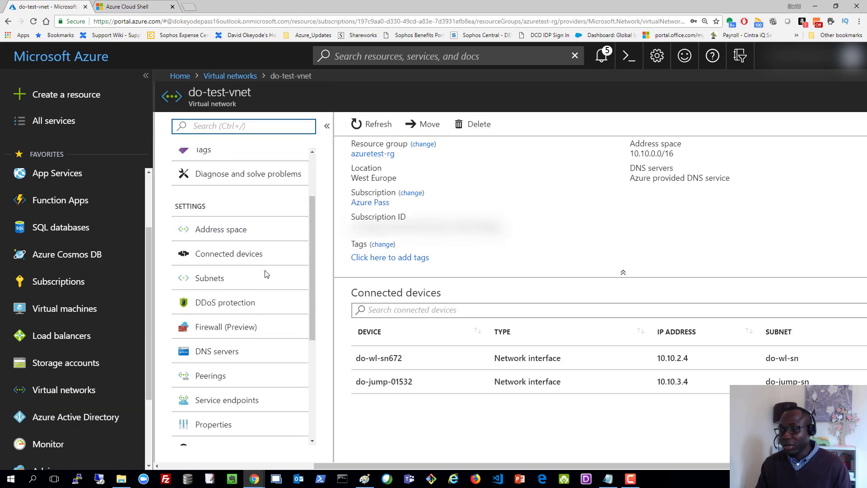
click(209, 321)
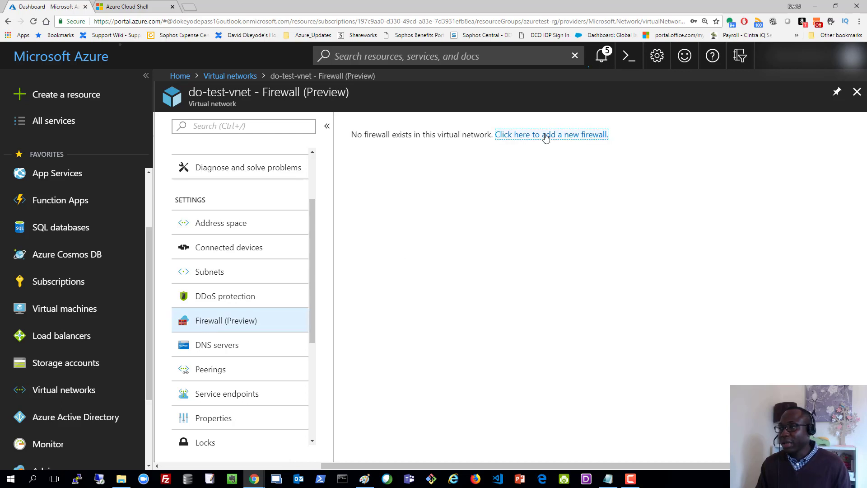
click(546, 136)
Name the firewall do-fw-01 and place it in the existing resource group azuretest-rg.
click(222, 175)
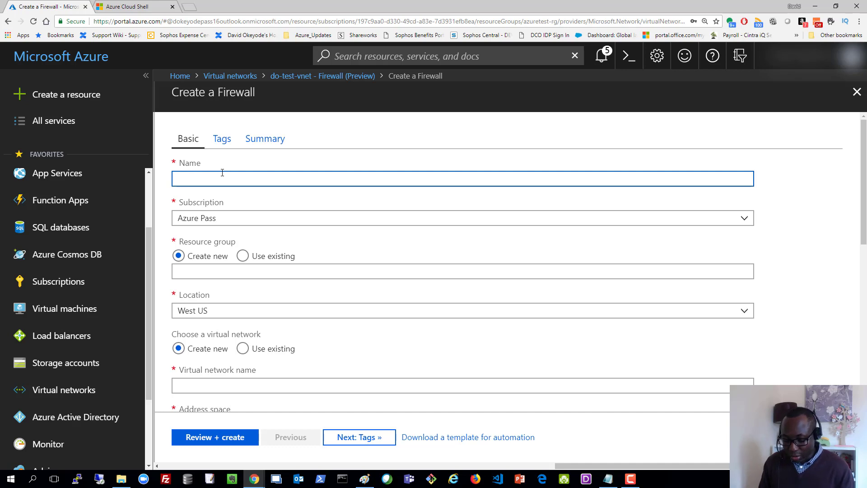
text(do-fw-01)
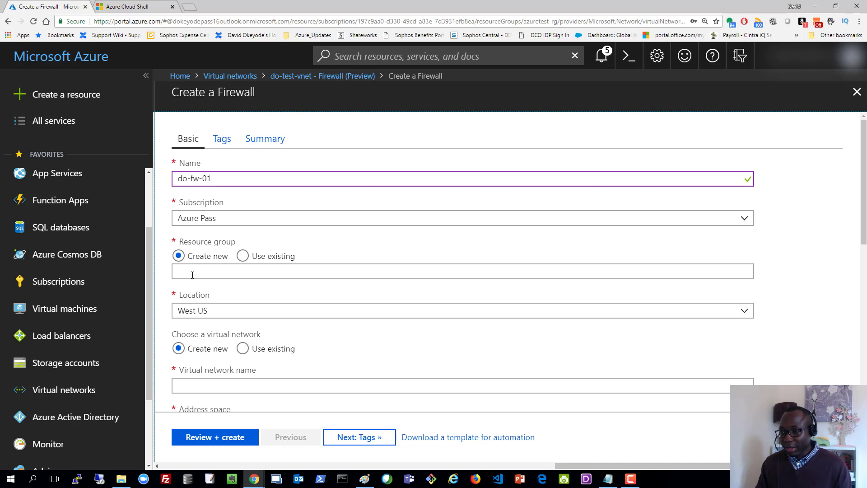
click(243, 256)
click(243, 271)
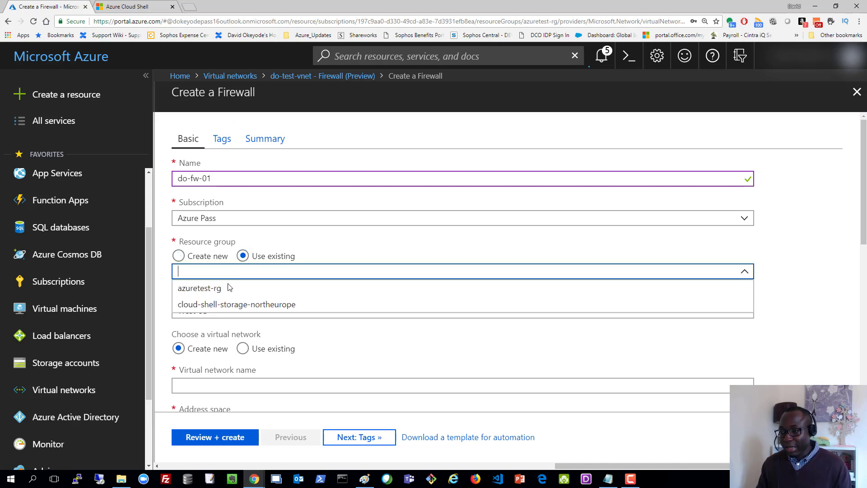
click(225, 291)
Set the firewall's location to West Europe.
scroll(247, 294, down, 1)
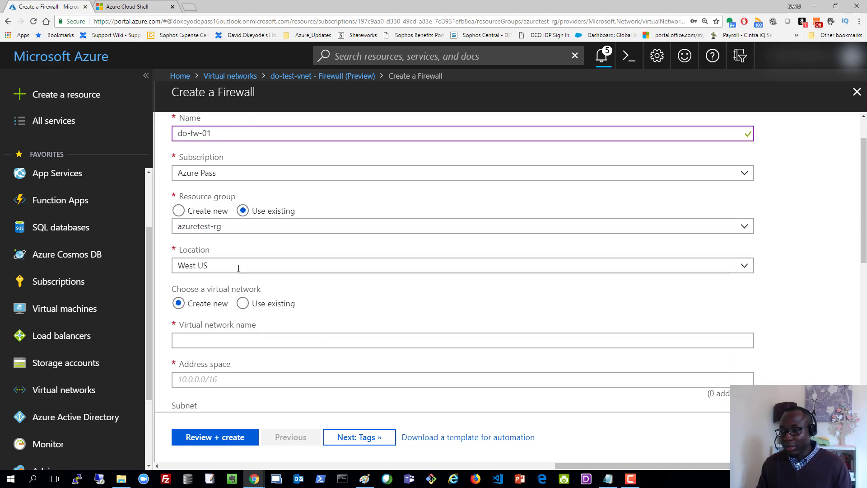
click(238, 268)
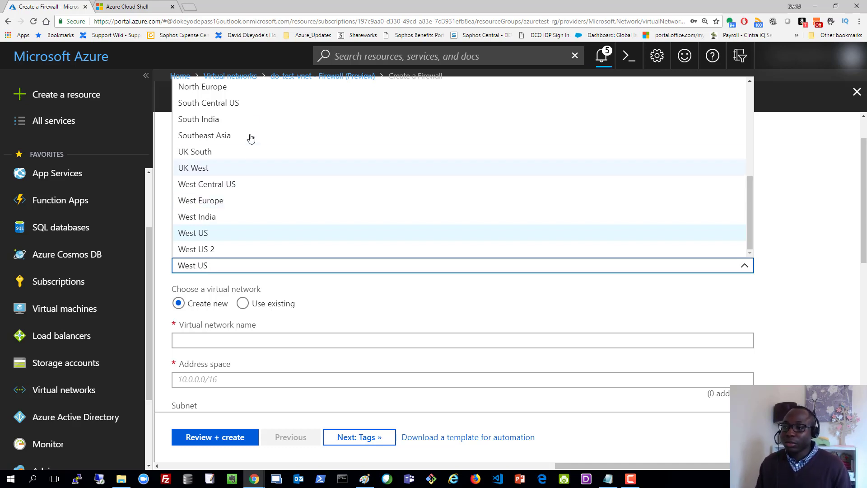
scroll(234, 130, up, 2)
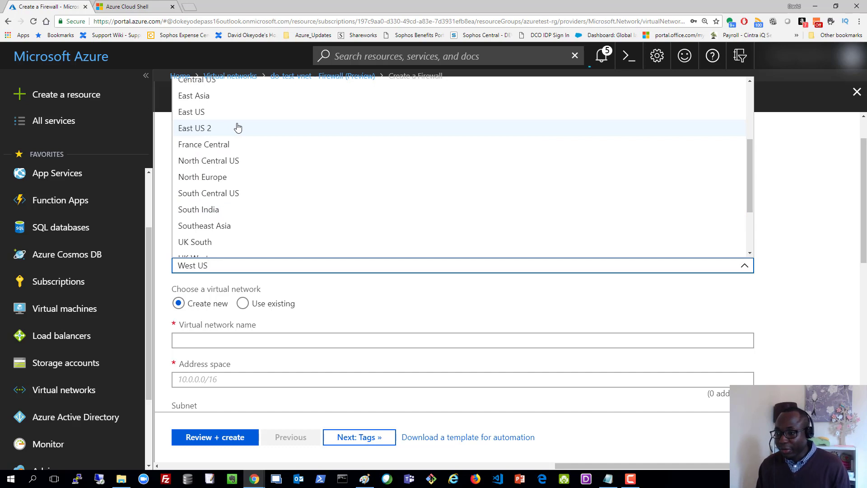
scroll(237, 128, up, 2)
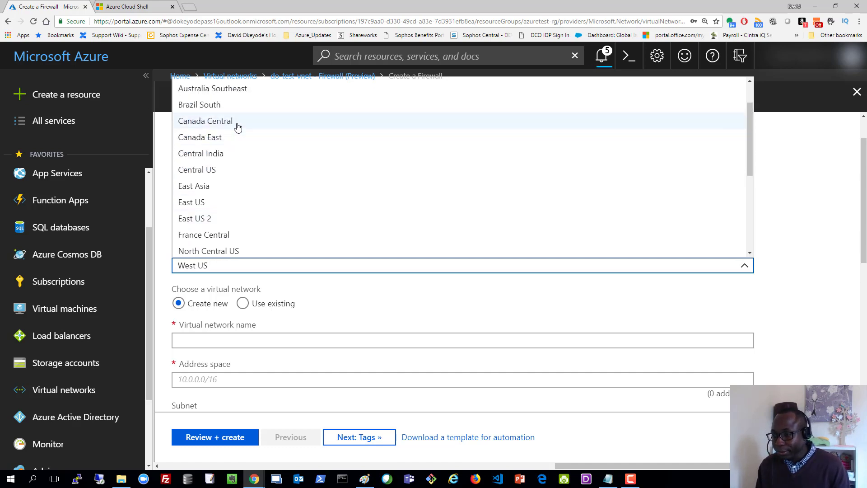
scroll(238, 127, down, 4)
click(209, 200)
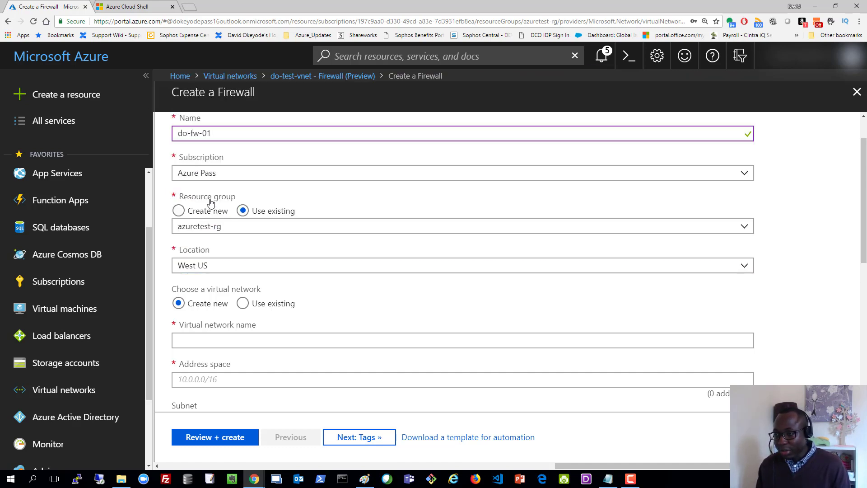
Assign the firewall to the existing virtual network do-test-vnet.
scroll(234, 278, down, 1)
click(242, 258)
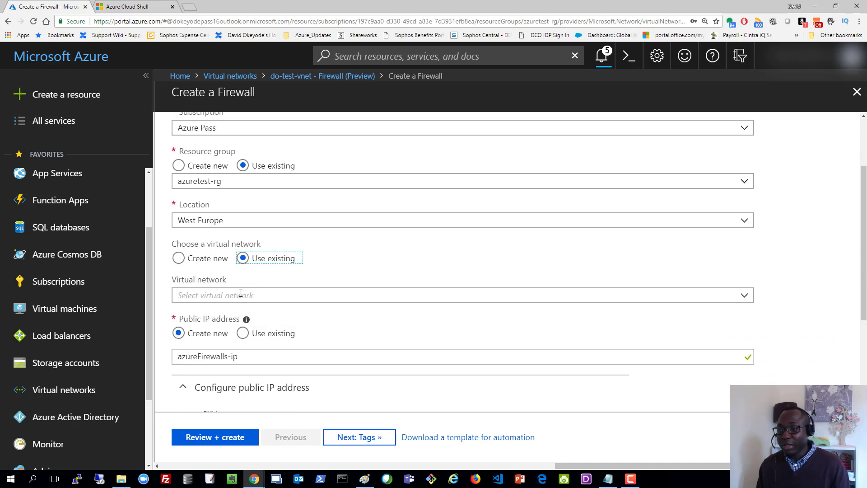
click(240, 293)
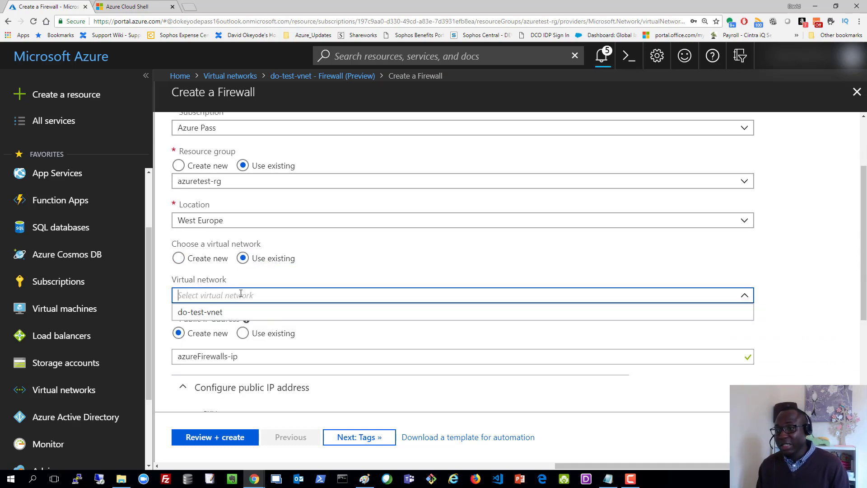
click(221, 314)
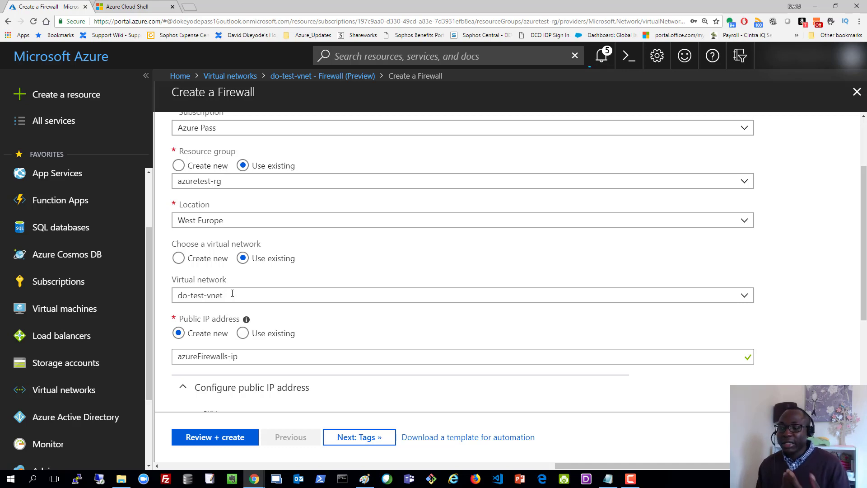
Display the options for creating a new virtual network, and reselect the existing do-test-vnet for the firewall.
click(207, 258)
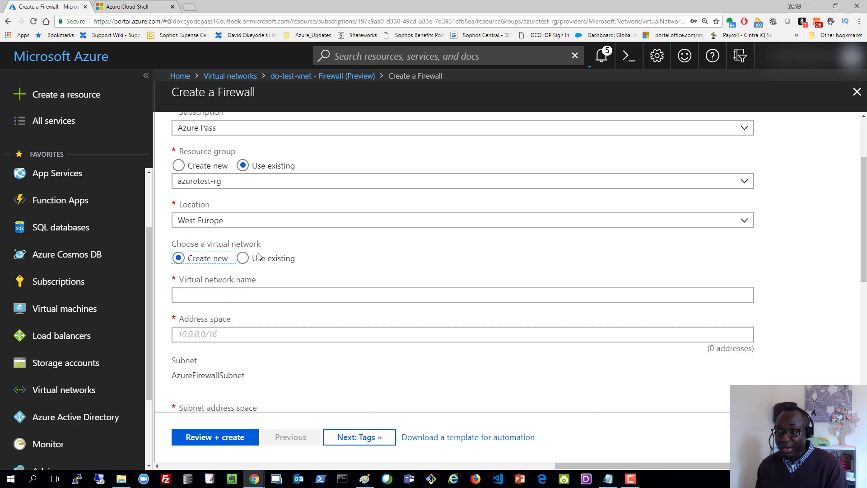
click(244, 258)
click(232, 295)
click(220, 311)
scroll(229, 327, down, 1)
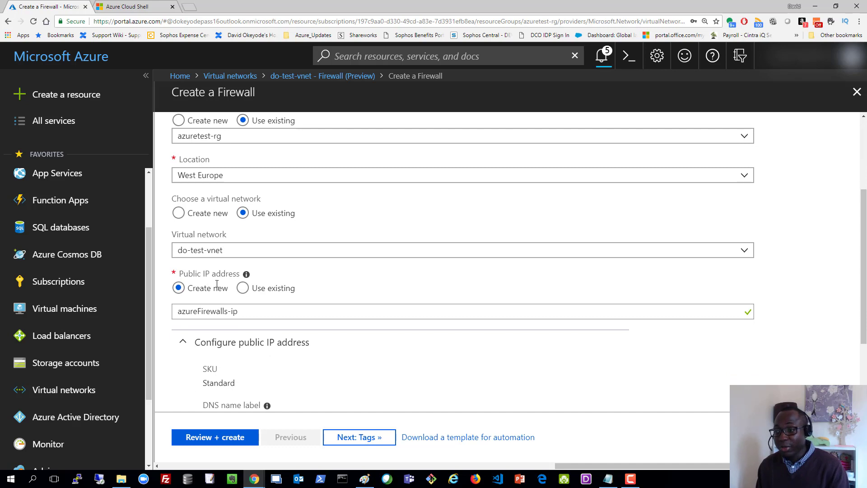
Name the firewall's new public IP address azureFirewalls-pip and leave its DNS name label empty.
click(231, 311)
text(p)
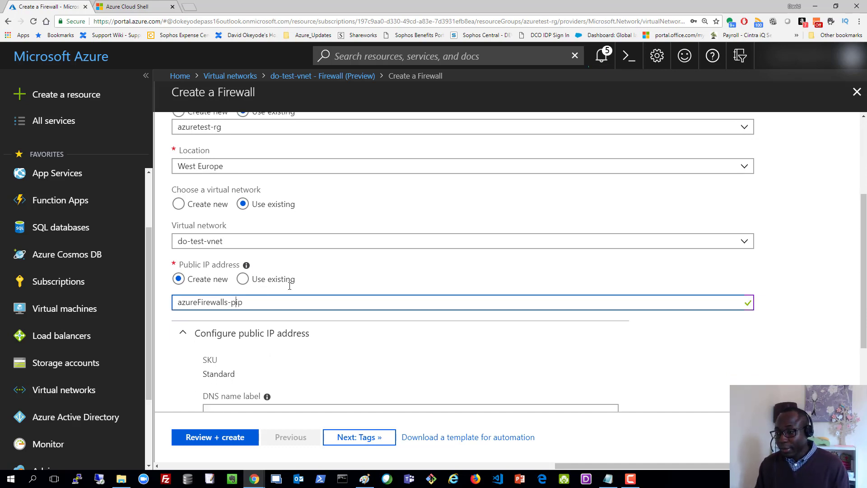
scroll(271, 294, down, 3)
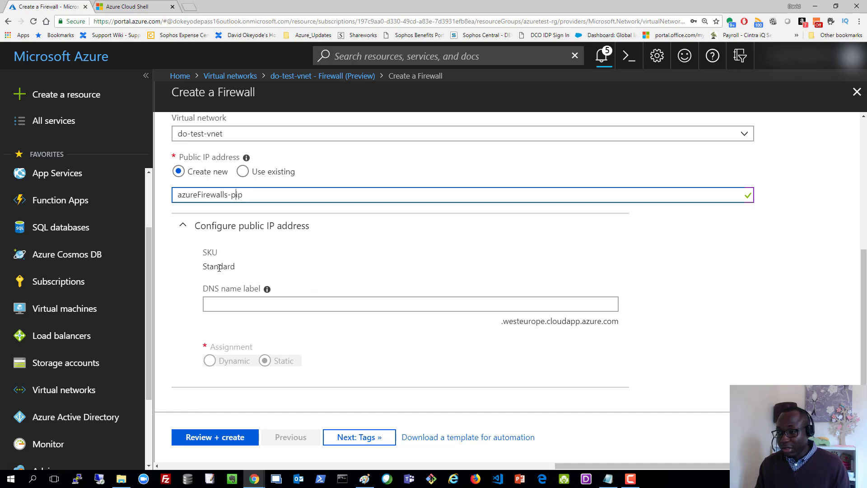
click(273, 302)
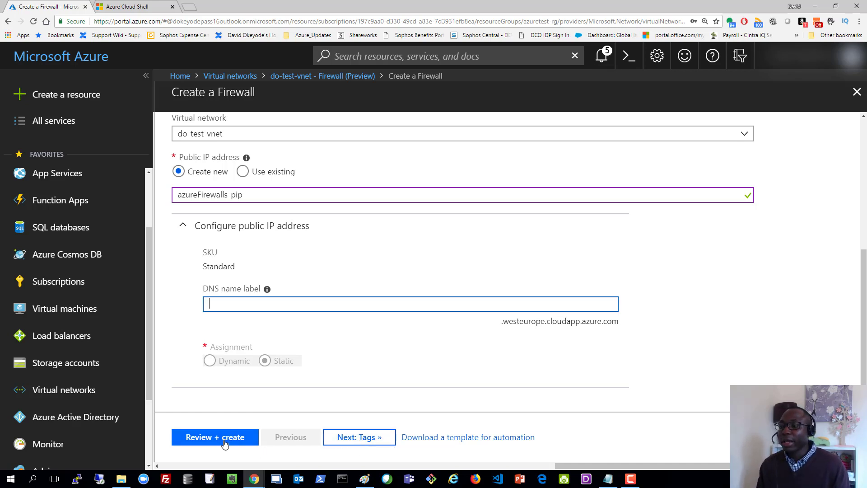
Open the firewall's automation template and examine the resource type of its azureFirewallName resource.
click(430, 440)
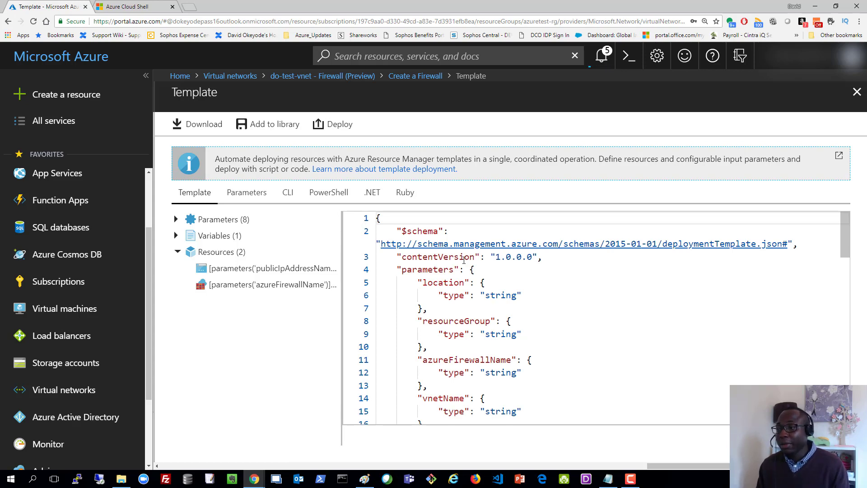
scroll(463, 260, down, 3)
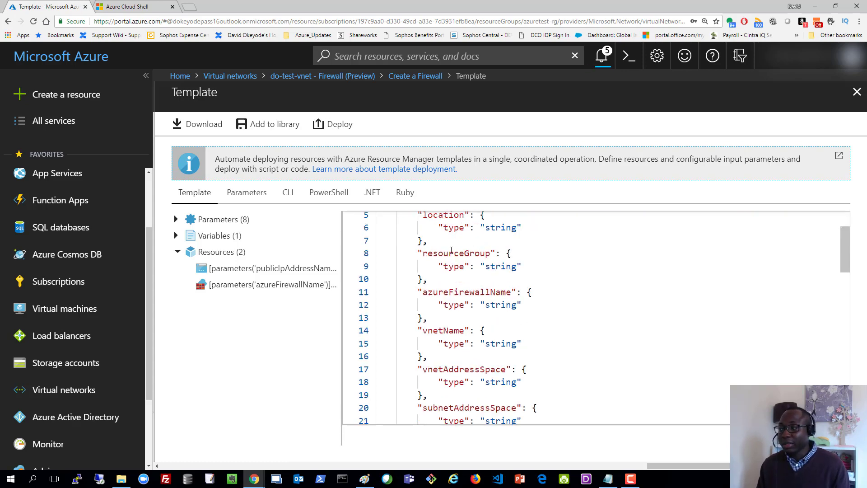
click(264, 286)
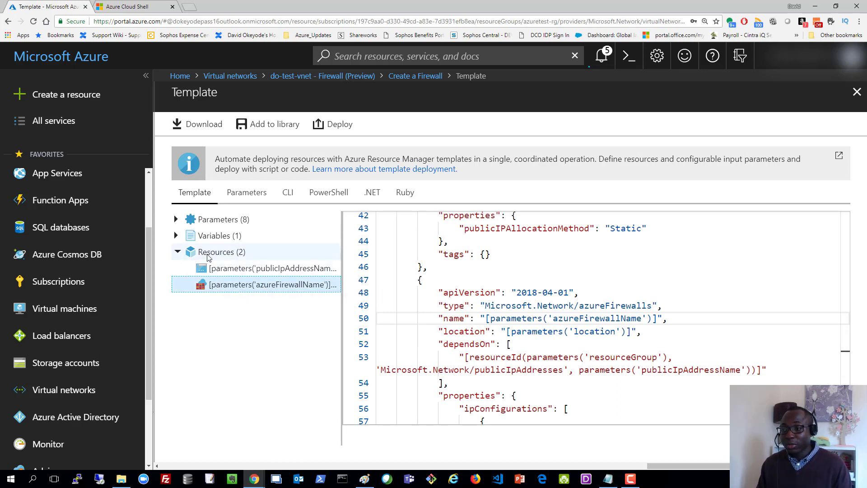
drag(485, 305, 580, 305)
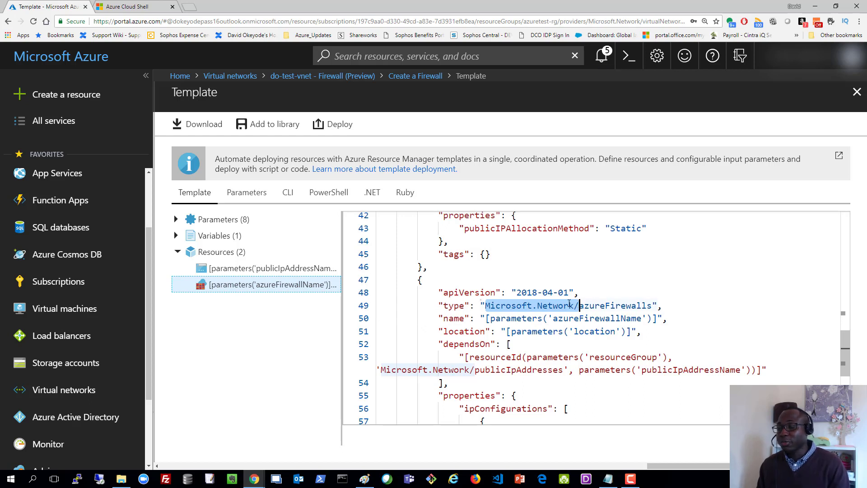
click(569, 305)
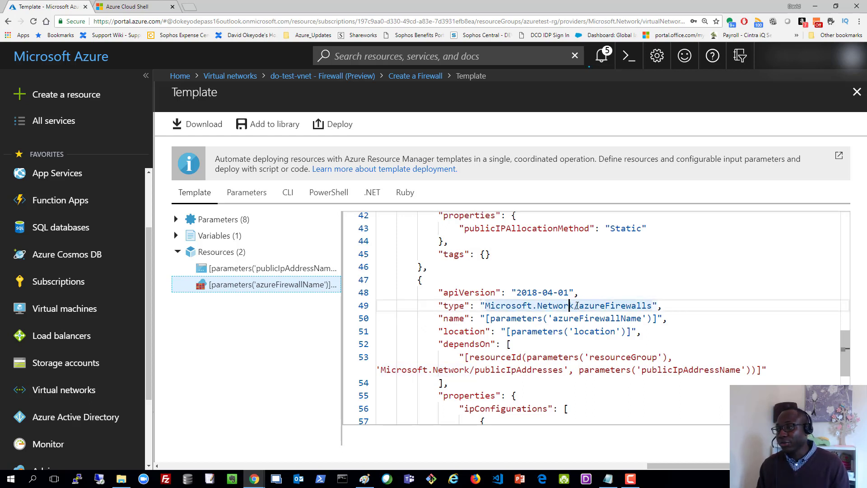
double_click(601, 306)
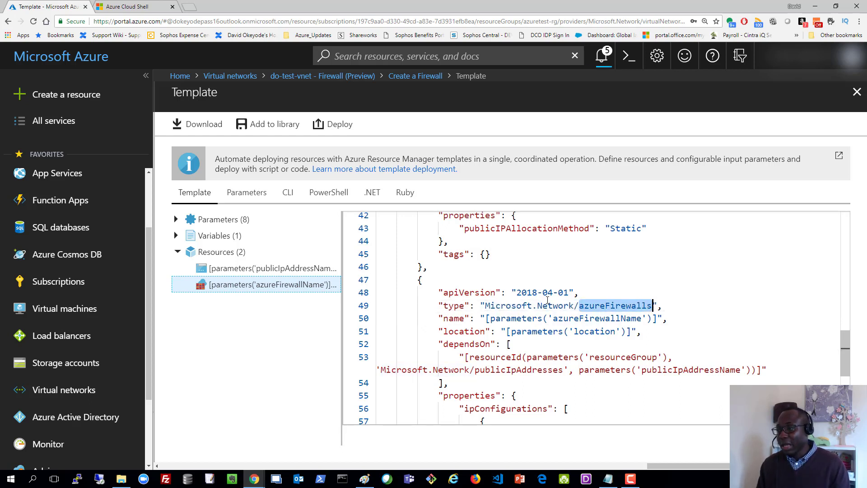
Review the firewall resource's dependencies and IP configuration in the template, including its subnet ID and public IP address references.
scroll(506, 293, down, 1)
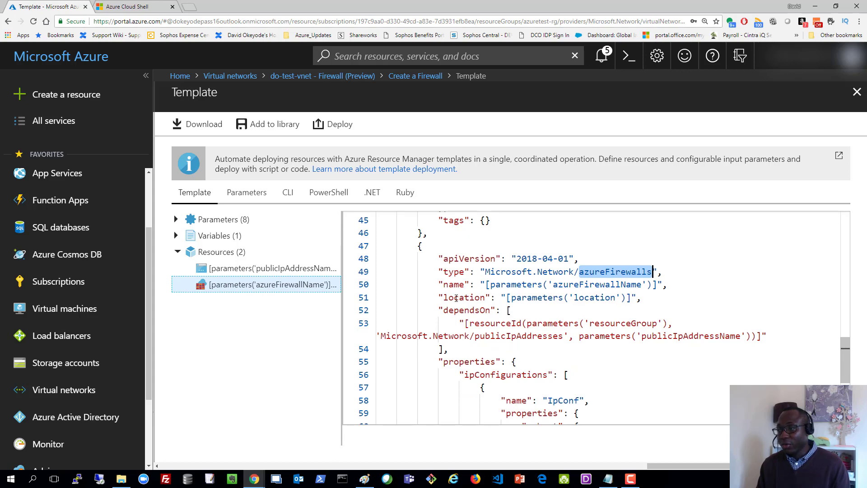
scroll(456, 298, down, 1)
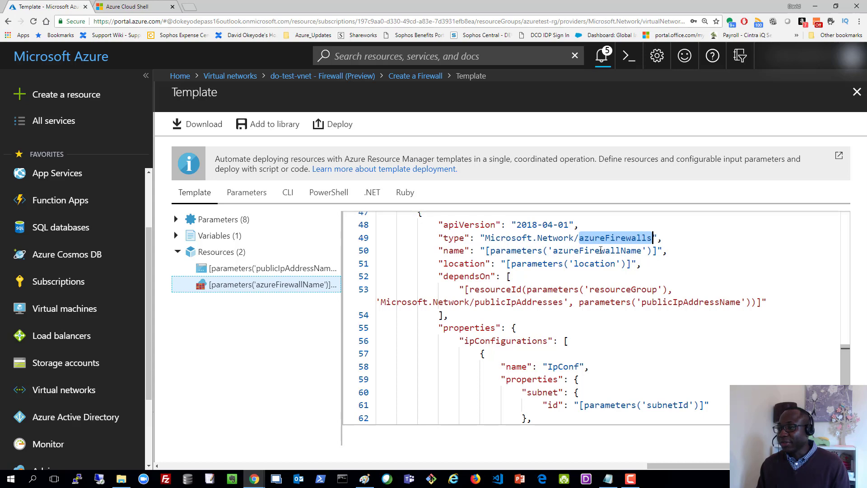
scroll(522, 347, down, 2)
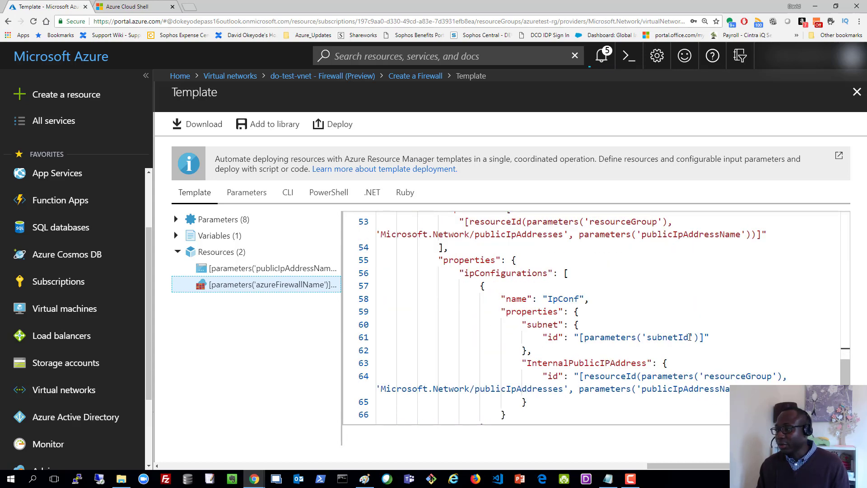
drag(690, 337, 638, 338)
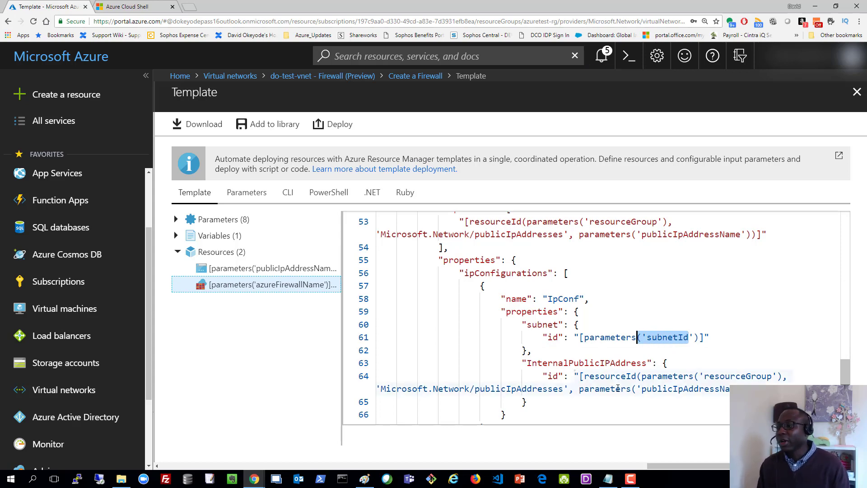
scroll(611, 363, down, 1)
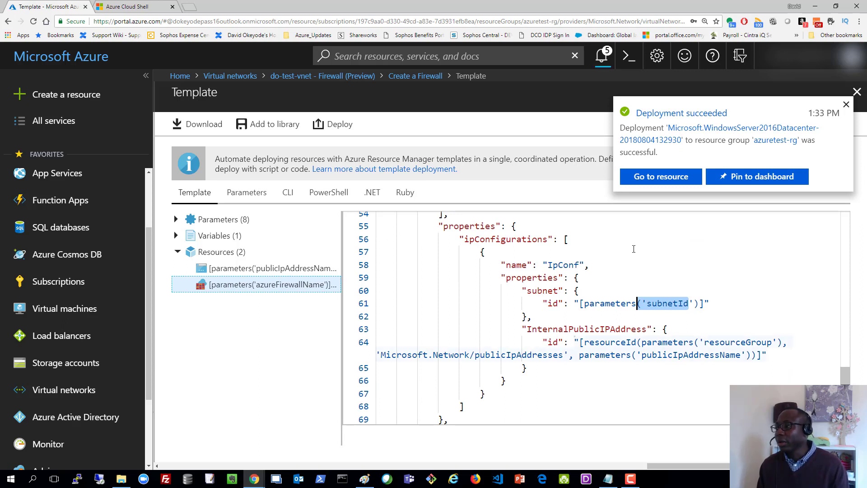
click(661, 239)
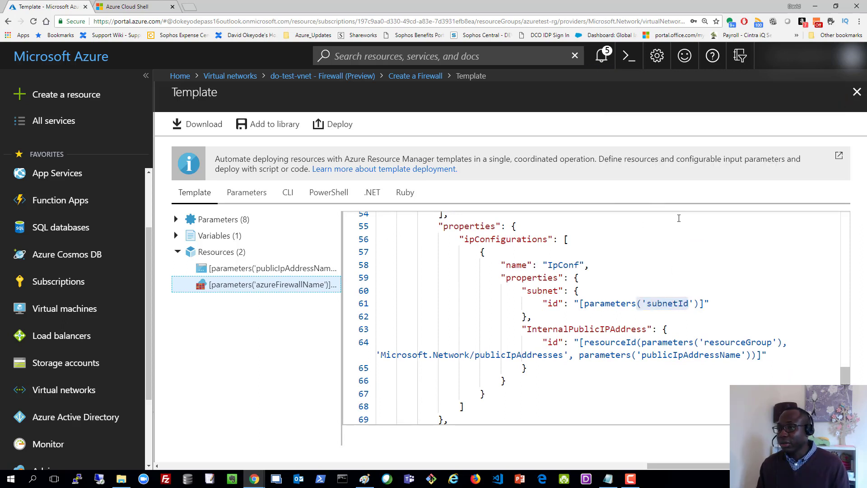
scroll(463, 309, up, 2)
scroll(462, 309, up, 3)
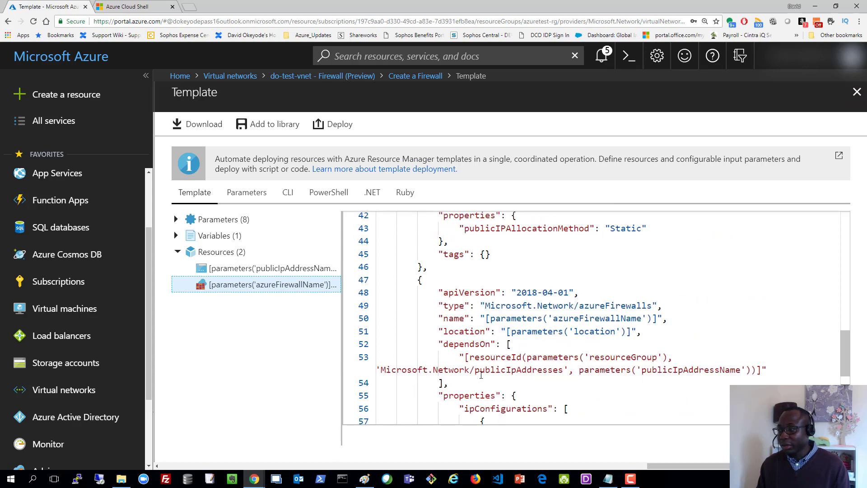
Close the template, review the firewall settings and submit the firewall for creation.
click(852, 98)
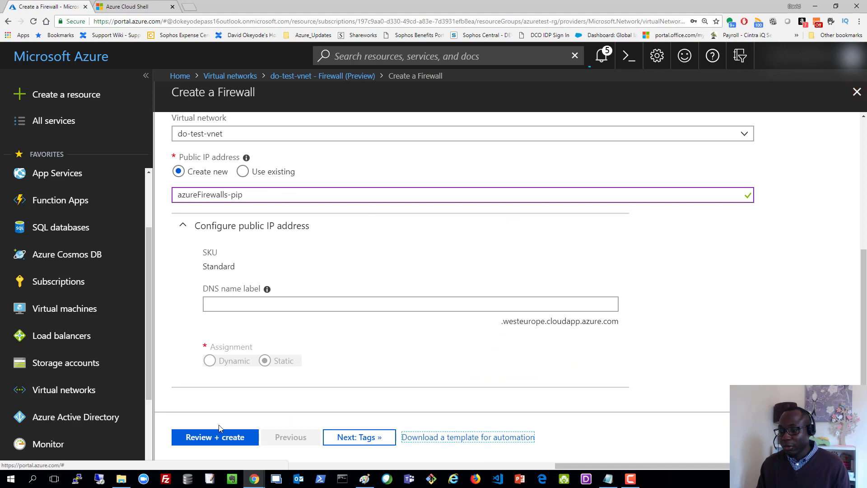
click(219, 438)
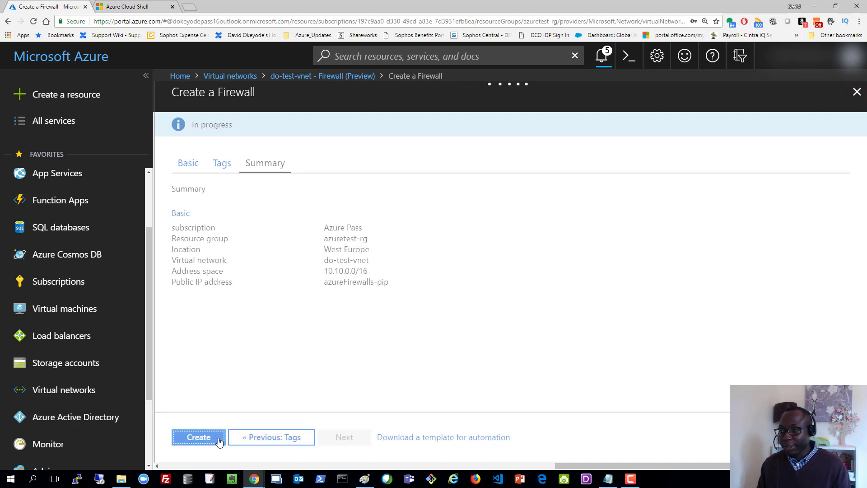
click(219, 438)
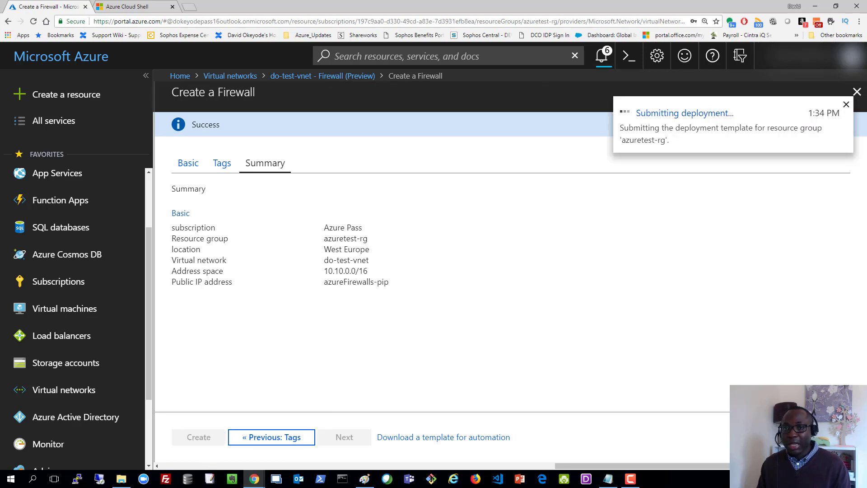
Show the remote desktop session to the workload server and return to the firewall deployment overview.
click(364, 478)
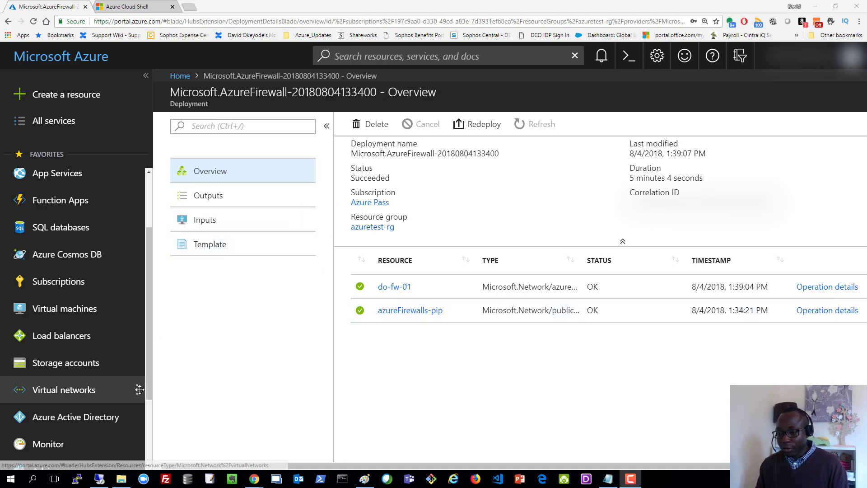
click(99, 477)
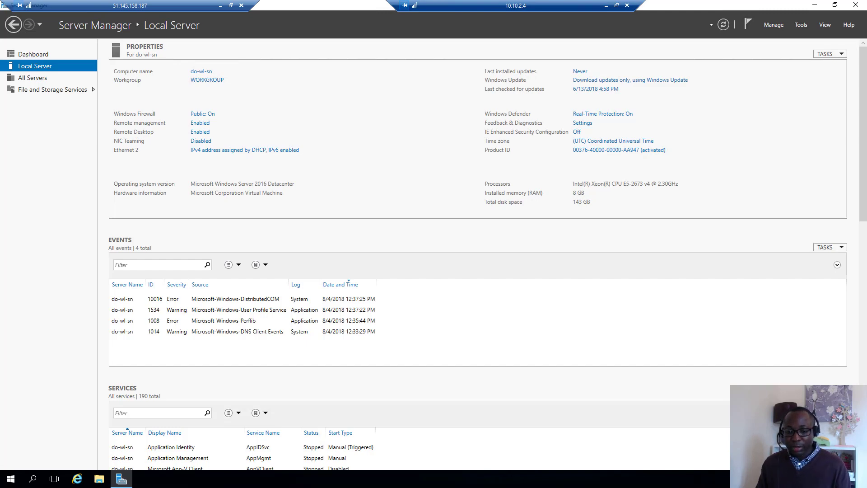
click(221, 6)
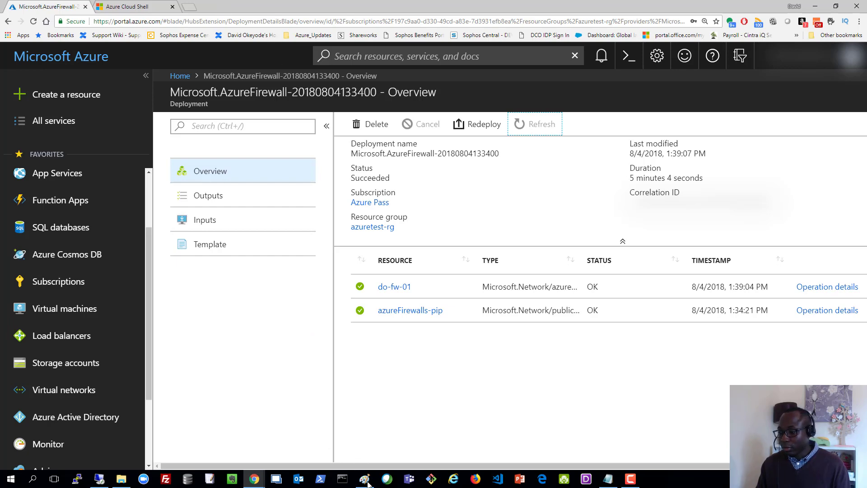
In Paint's azurefirewall.png, draw a line about 146 px long between do-jump-01 and do-wl-01 and one about 60 px from do-wl-sn up towards AzureFirewallSubnet.
key(alt+Tab)
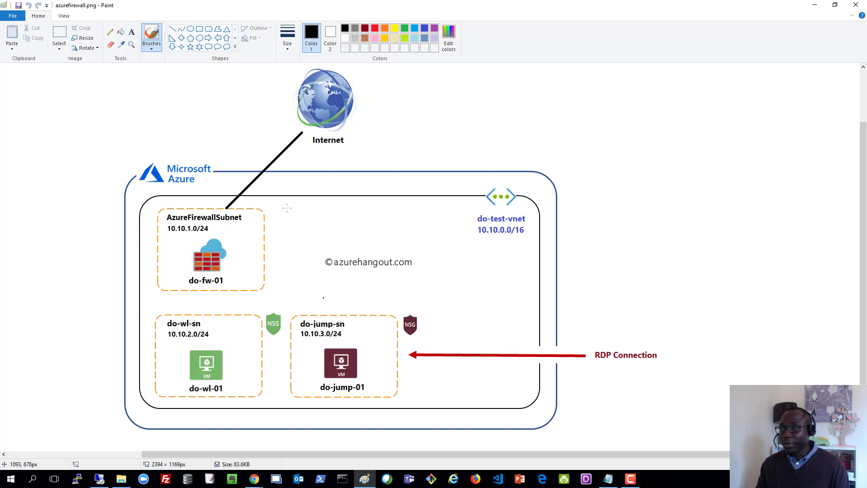
click(172, 29)
drag(305, 362, 239, 362)
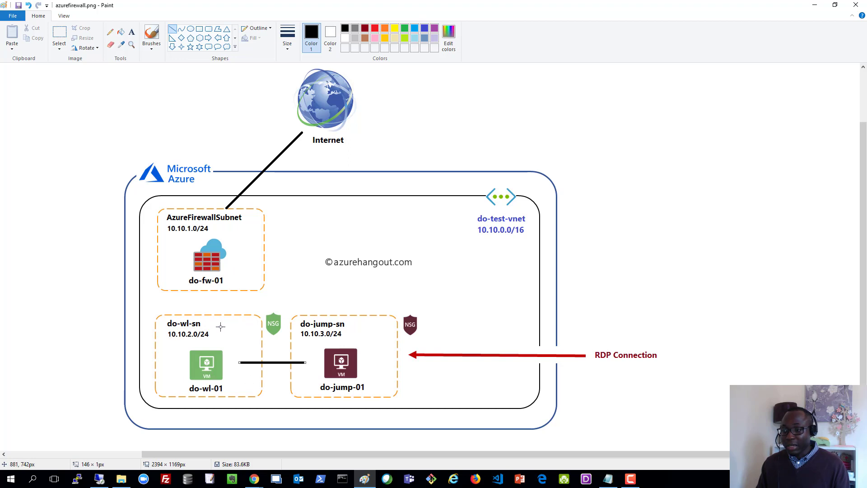
drag(220, 323, 220, 292)
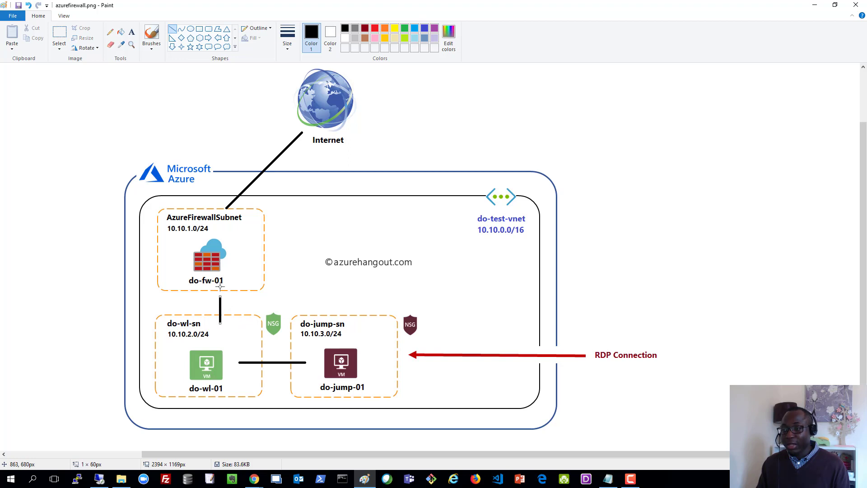
Add the text label "0.0.0.0/0 -->" beside the line linking do-wl-sn and AzureFirewallSubnet.
click(132, 31)
click(228, 300)
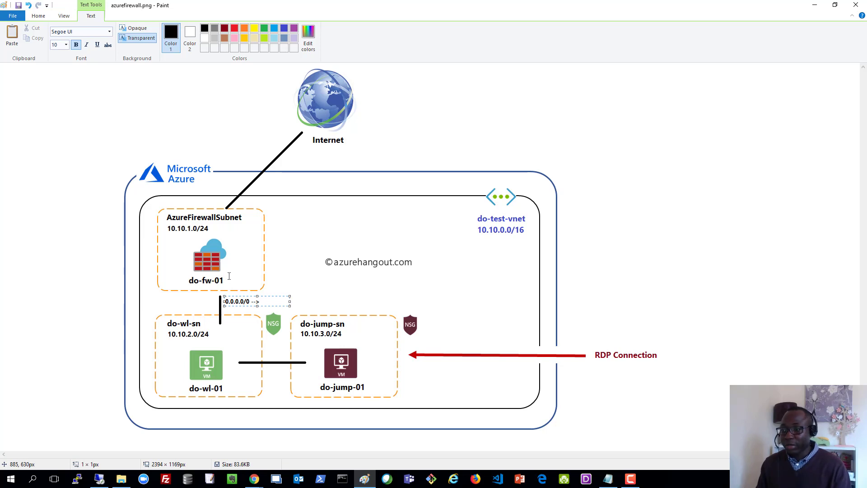
Switch to the Azure portal, search all services for "firewall" and add Firewalls to the favorites.
mouse_move(256, 480)
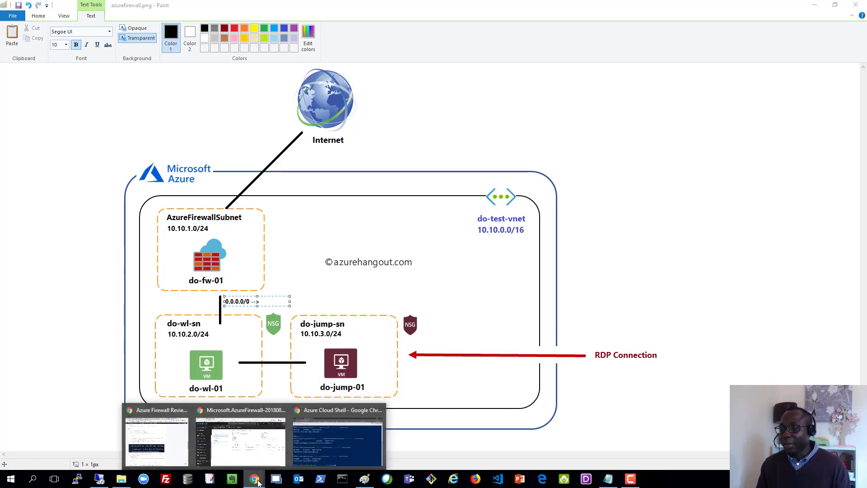
click(245, 447)
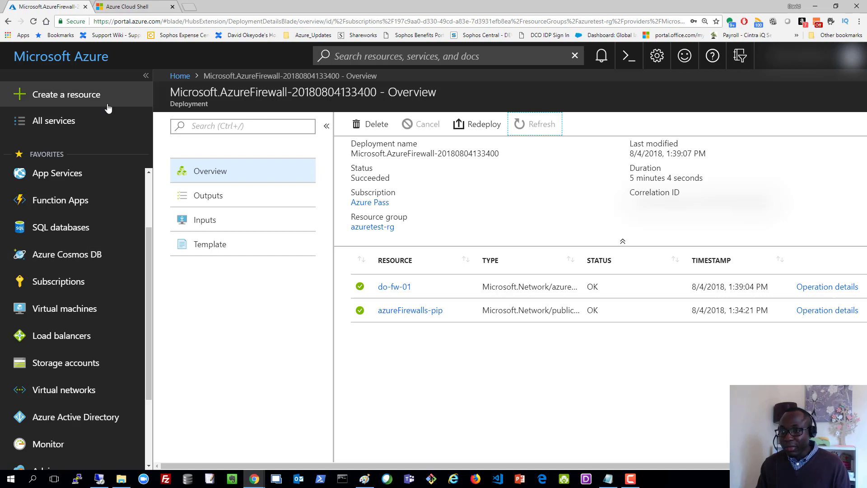
click(83, 121)
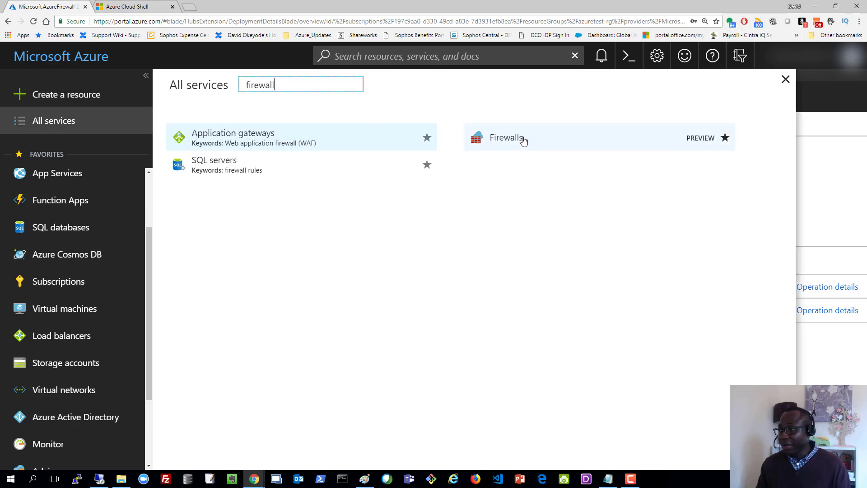
drag(289, 84, 234, 83)
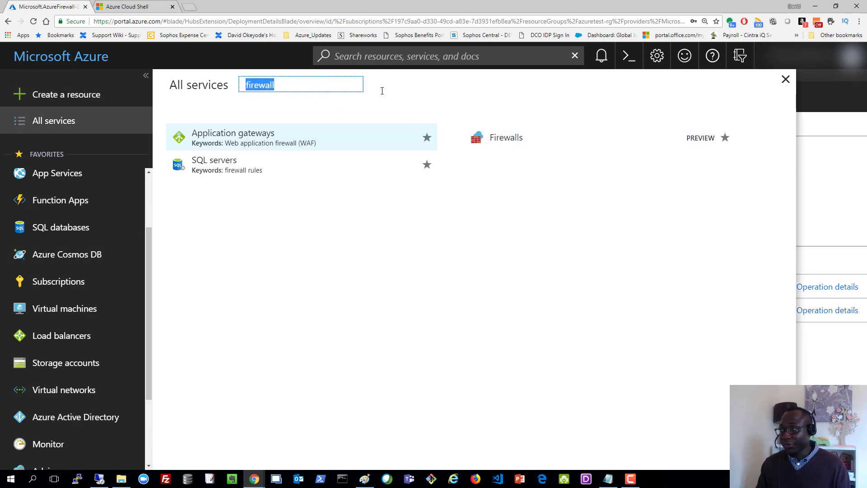
click(728, 139)
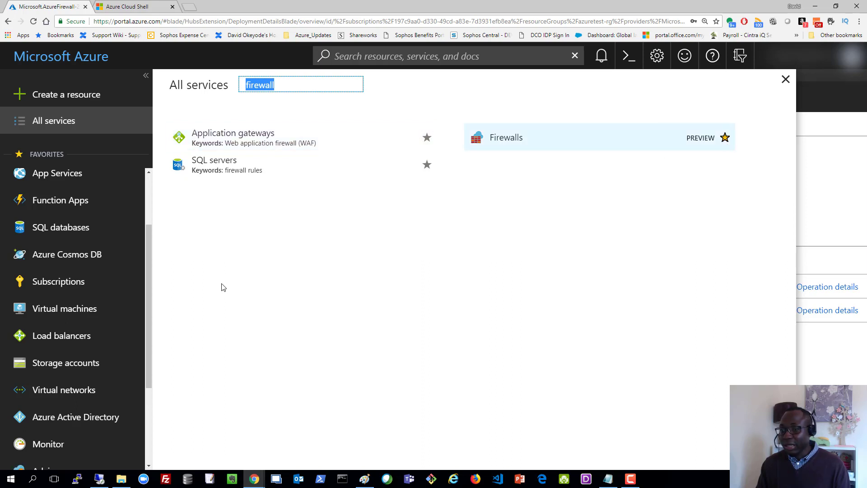
Move Firewalls in the favorites list to between Storage accounts and Virtual networks, and display the Firewalls list.
drag(149, 353, 153, 454)
drag(55, 448, 52, 257)
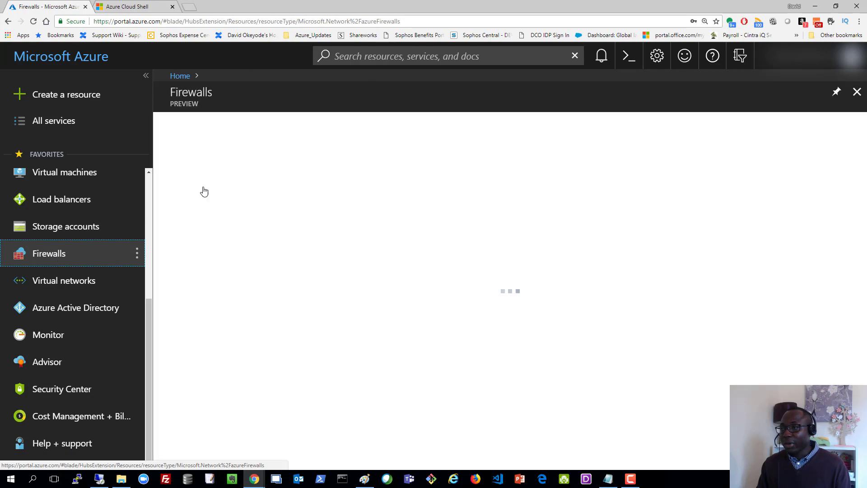
Copy the private IP address of the do-fw-01 firewall and return to the network diagram in Paint.
click(239, 237)
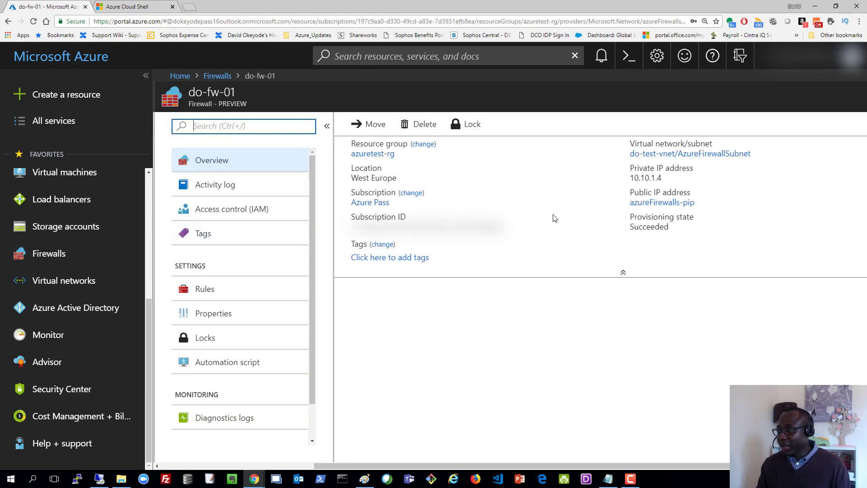
click(669, 179)
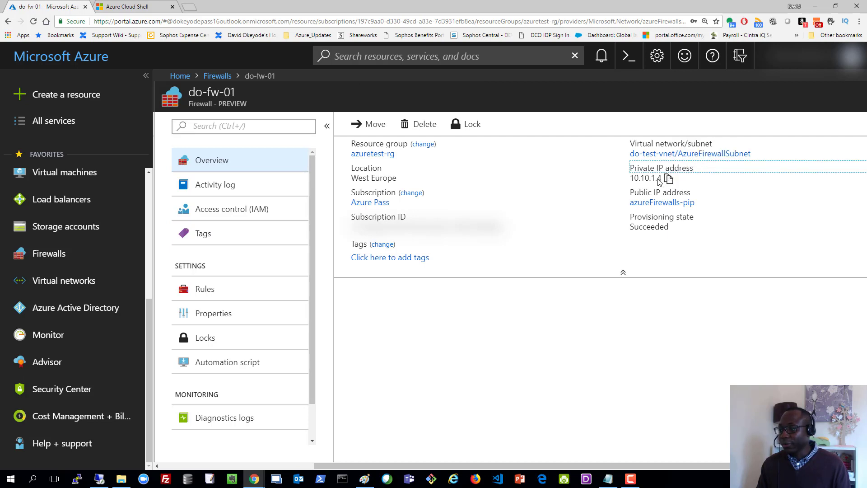
click(365, 479)
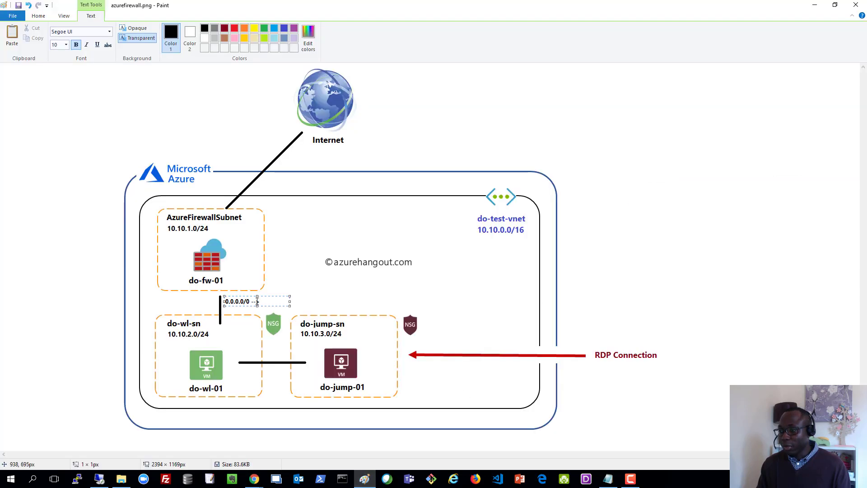
Complete the "0.0.0.0/0 -->" label with 10.10.1.4, and switch to the Azure portal to find and open the Route tables list.
key(ctrl+v)
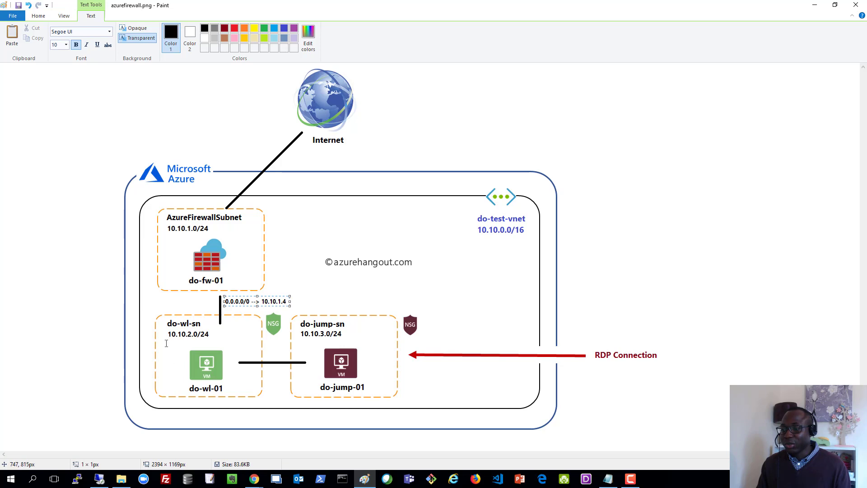
click(814, 5)
click(424, 56)
text(route tables)
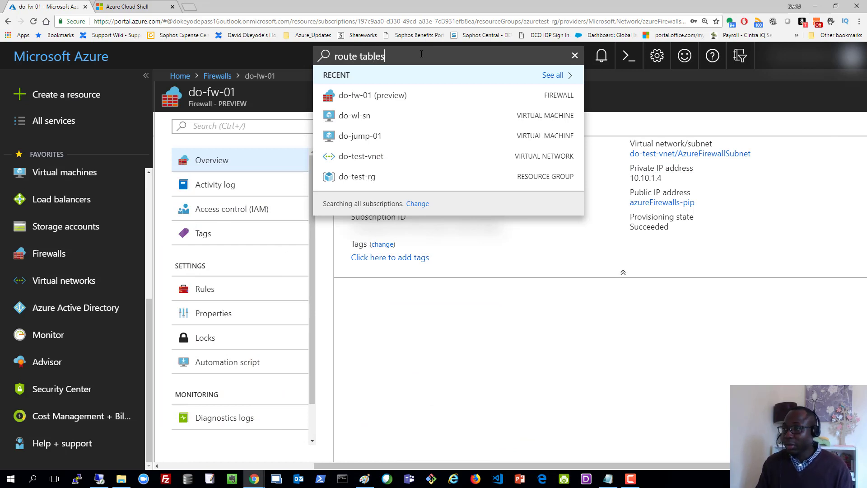
click(372, 132)
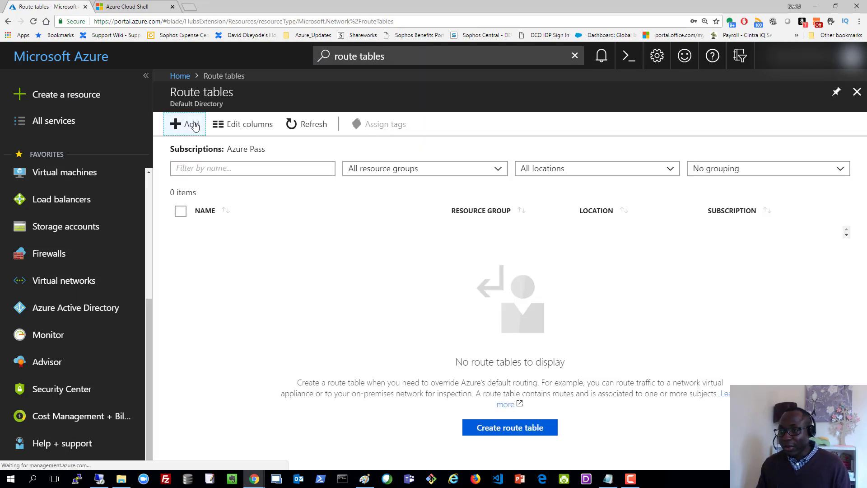
Create a route table named workload-sn-rt in the existing azuretest-rg resource group, located in West Europe.
click(193, 125)
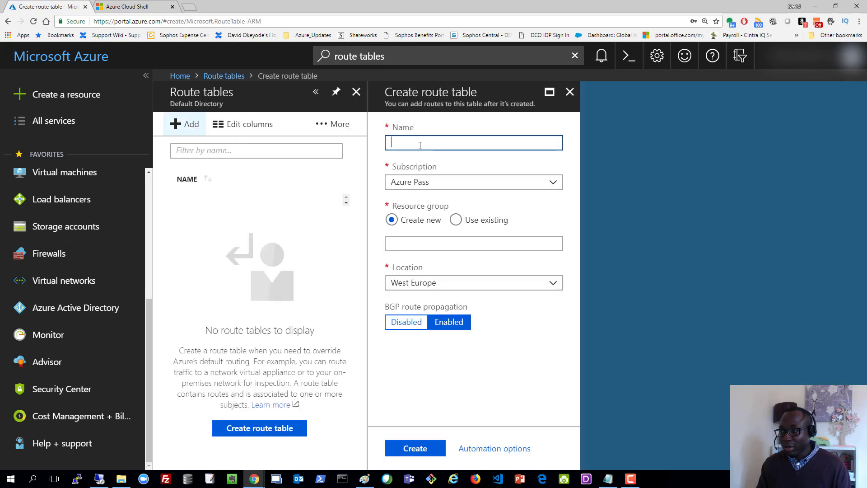
text(workload-sn-rt)
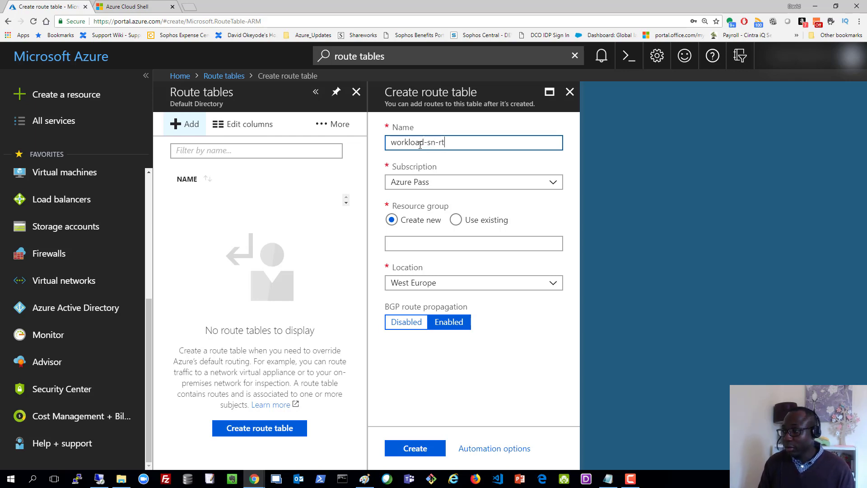
click(456, 220)
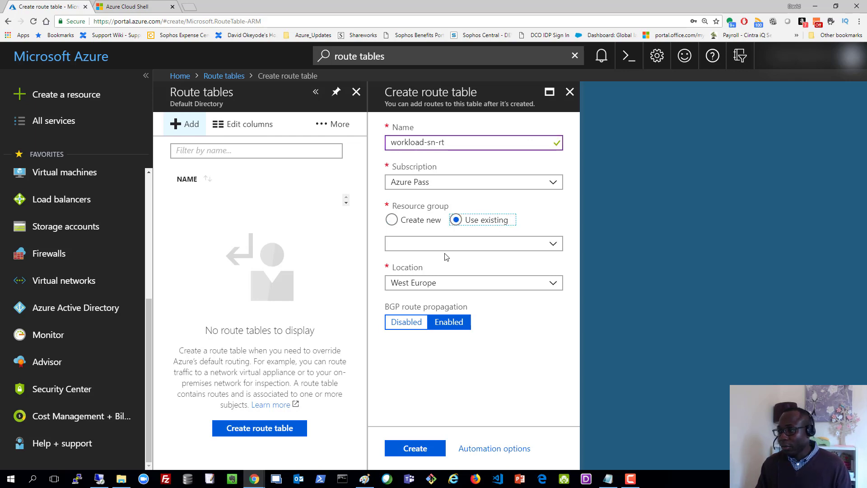
click(446, 244)
click(433, 261)
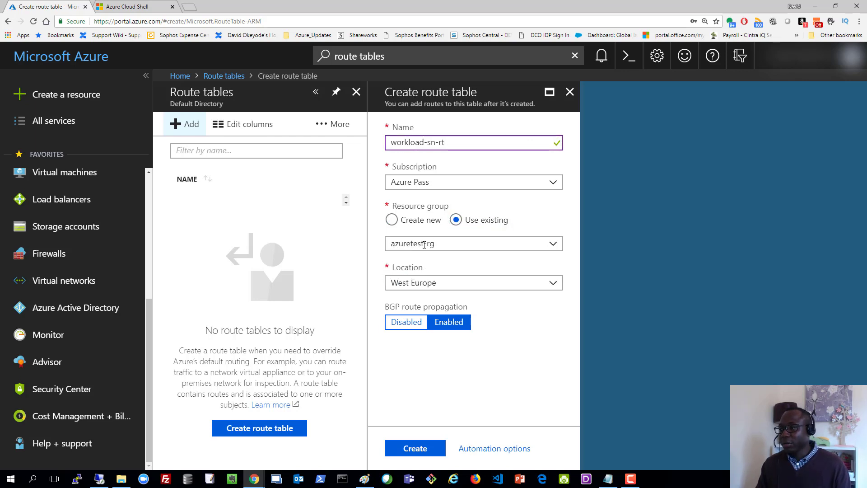
click(416, 447)
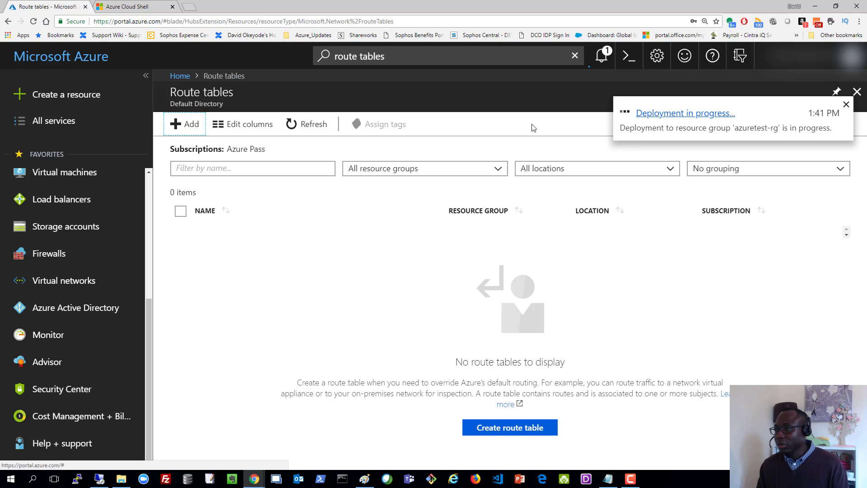
Refresh the route tables list and open the Routes page of workload-sn-rt.
click(294, 134)
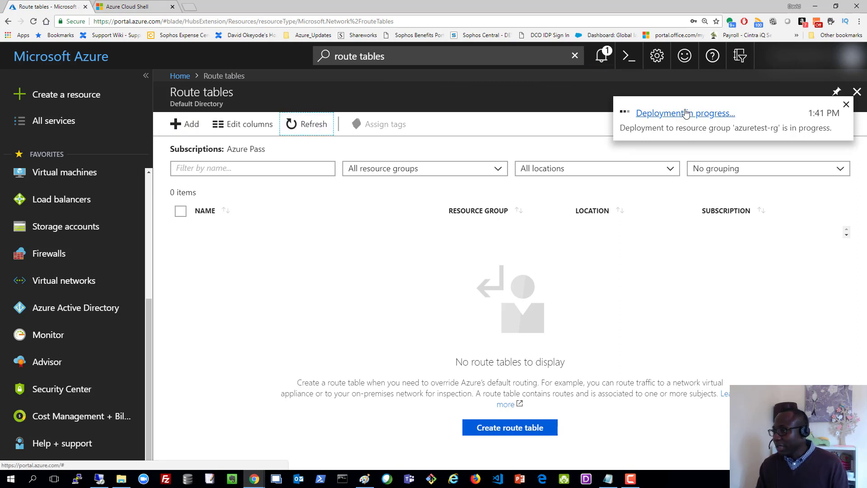
click(299, 125)
click(248, 237)
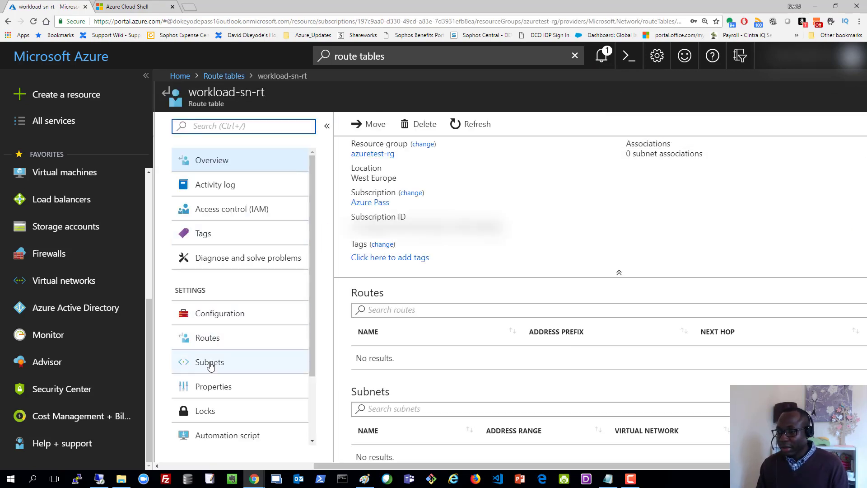
click(210, 365)
click(217, 348)
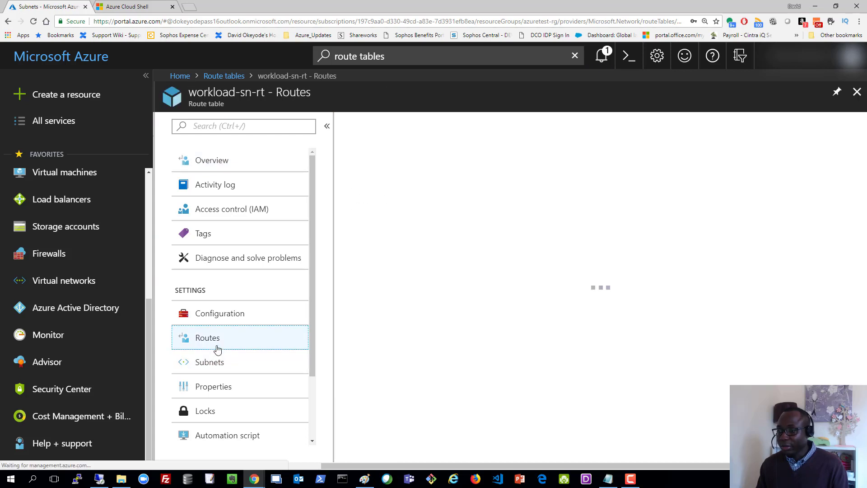
Add a route named internet-route with address prefix 0.0.0.0/0, next hop type Virtual appliance and next hop address 10.10.1.4.
click(367, 122)
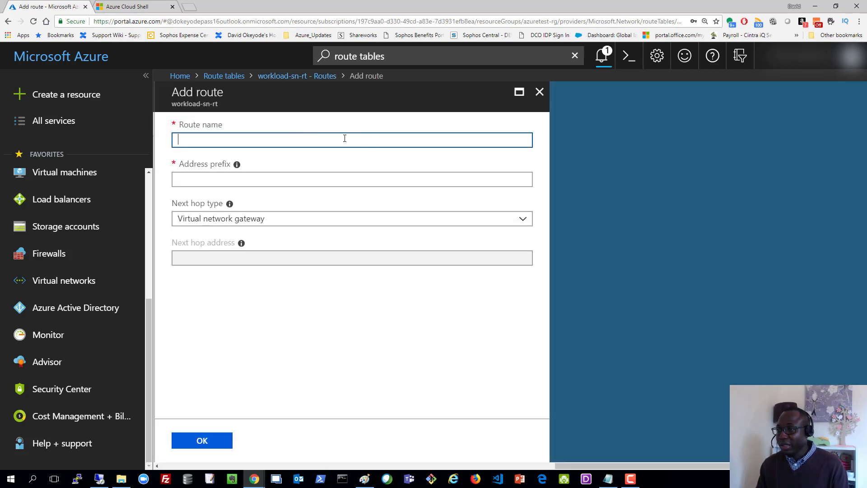
text(internet-route)
click(214, 174)
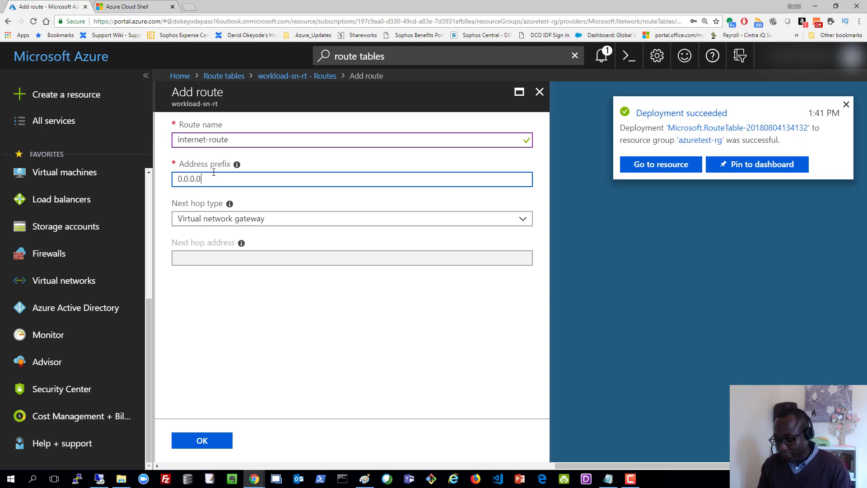
text(0.0.0.0/0)
click(242, 220)
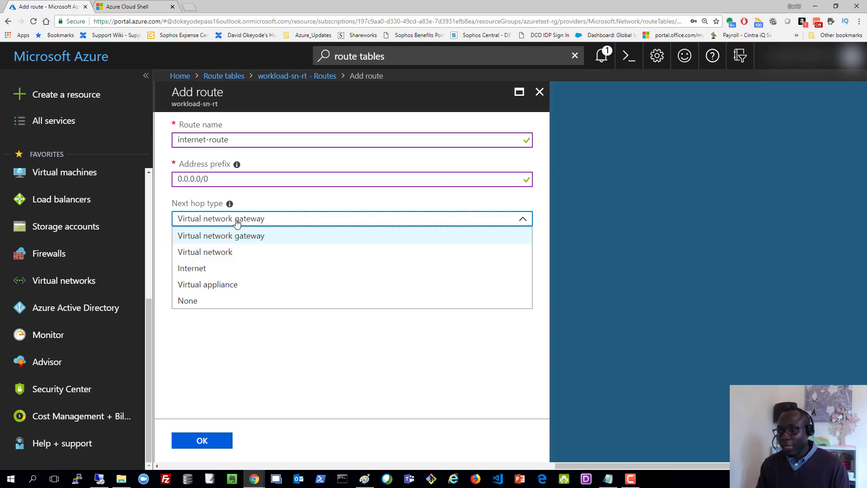
click(218, 284)
click(218, 256)
right_click(219, 258)
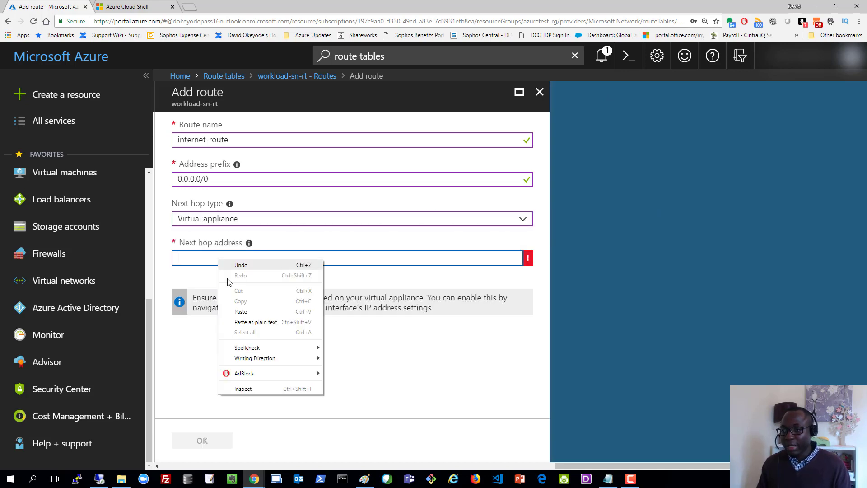
click(241, 312)
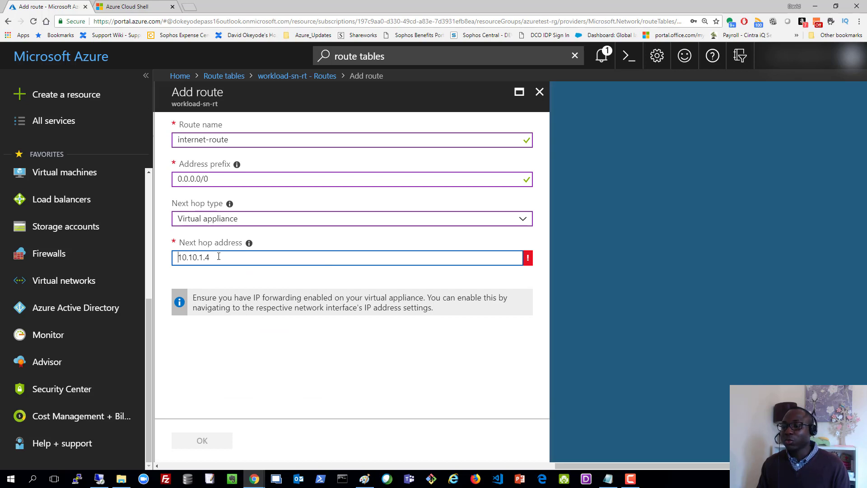
click(202, 441)
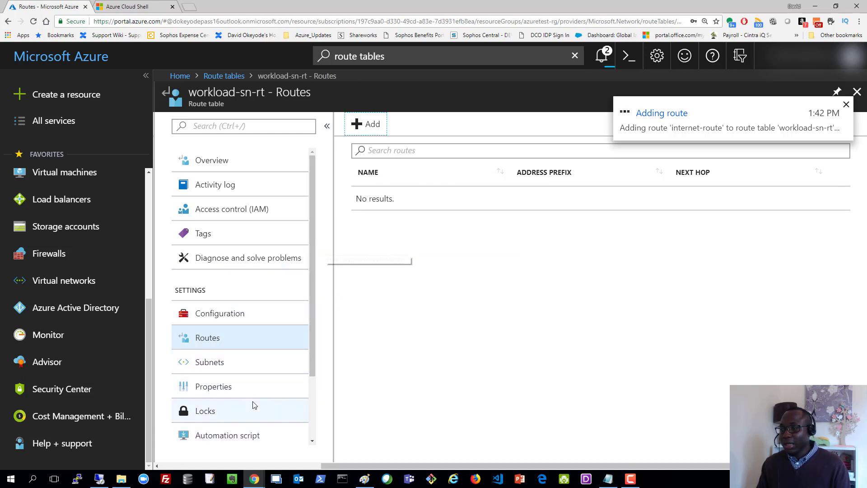
Associate the workload-sn-rt route table with the do-wl-sn subnet of the do-test-vnet virtual network.
click(233, 365)
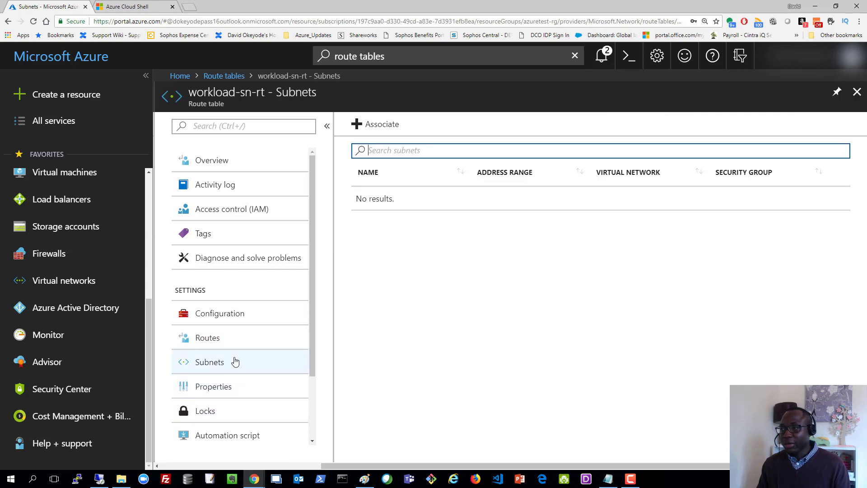
click(384, 131)
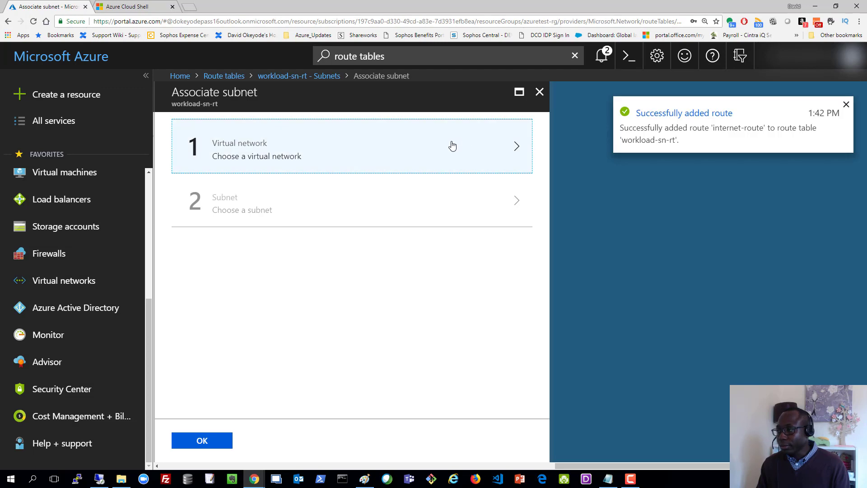
click(452, 145)
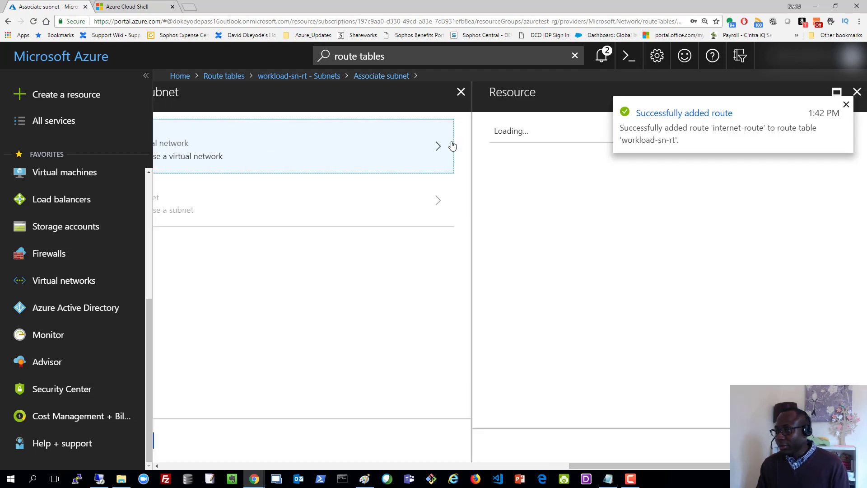
click(845, 105)
click(587, 145)
click(490, 194)
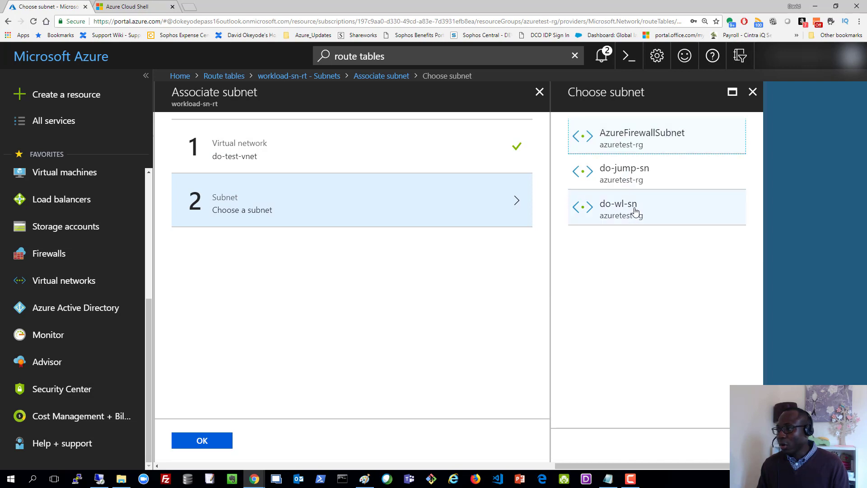
click(635, 211)
click(214, 440)
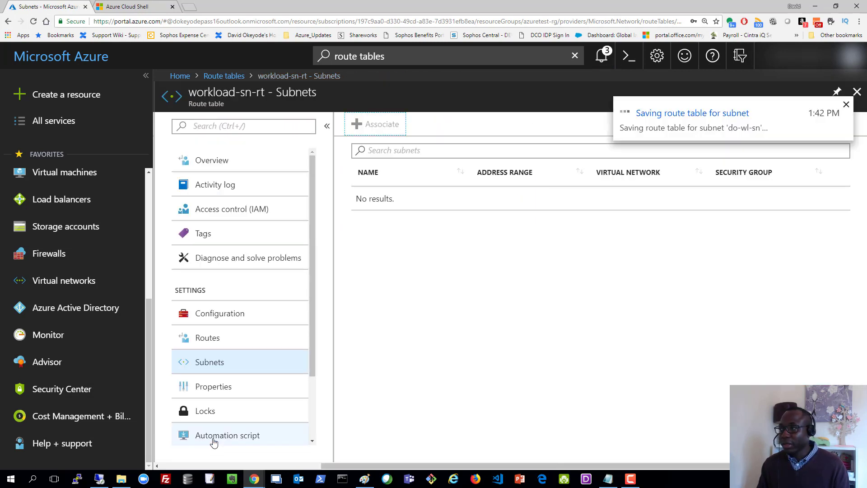
Switch to Paint to commit the route label on the diagram, and return to the Azure portal to review the notifications.
click(363, 482)
click(249, 306)
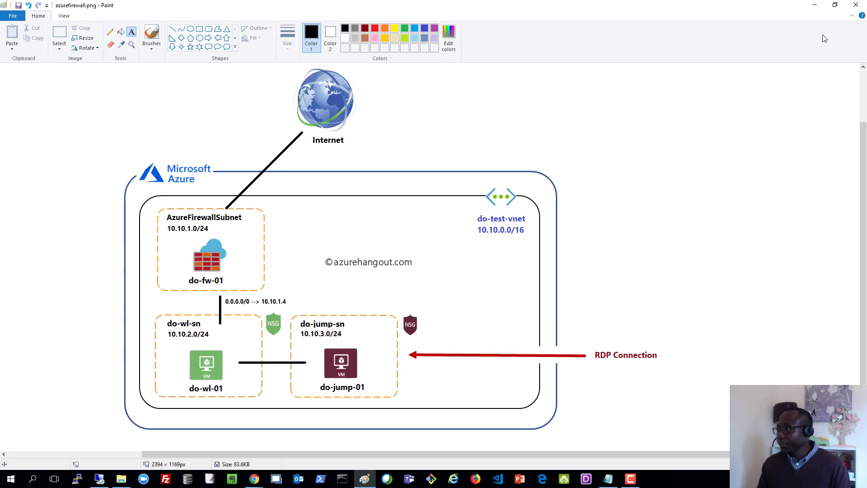
click(815, 6)
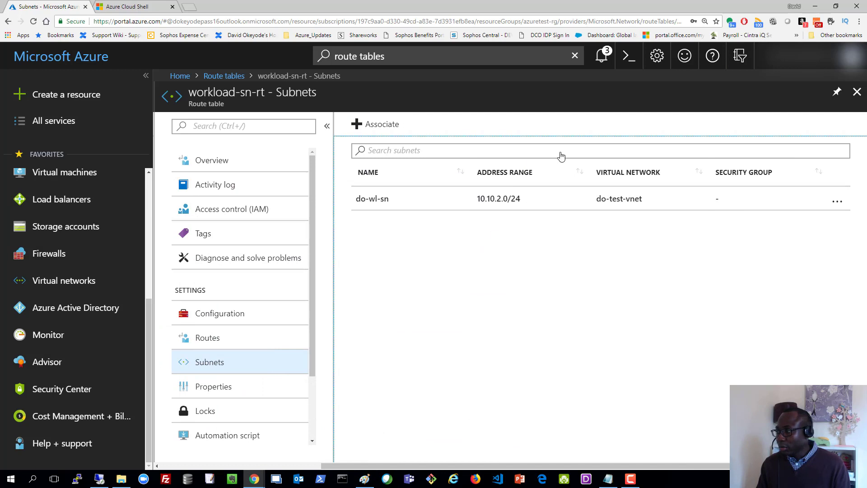
click(603, 59)
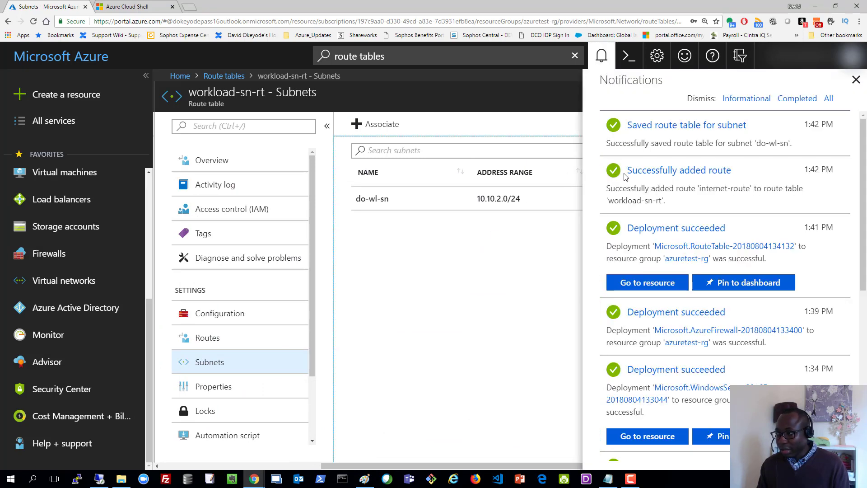
click(856, 80)
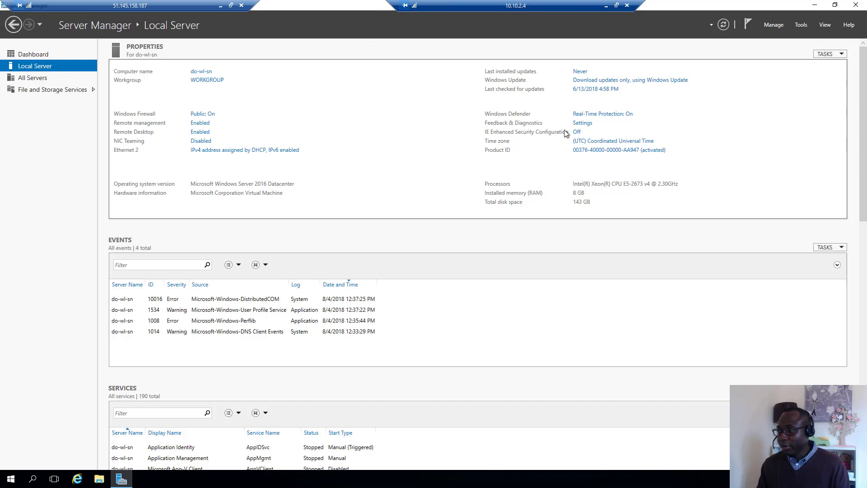
click(81, 478)
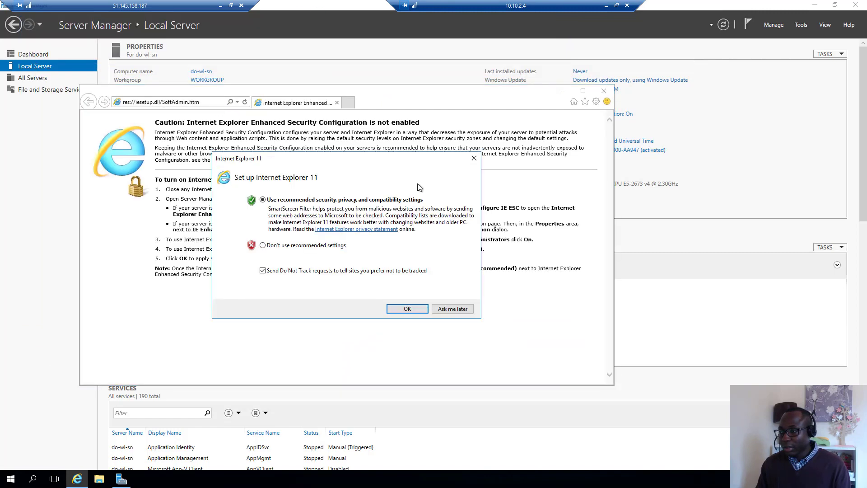
click(474, 159)
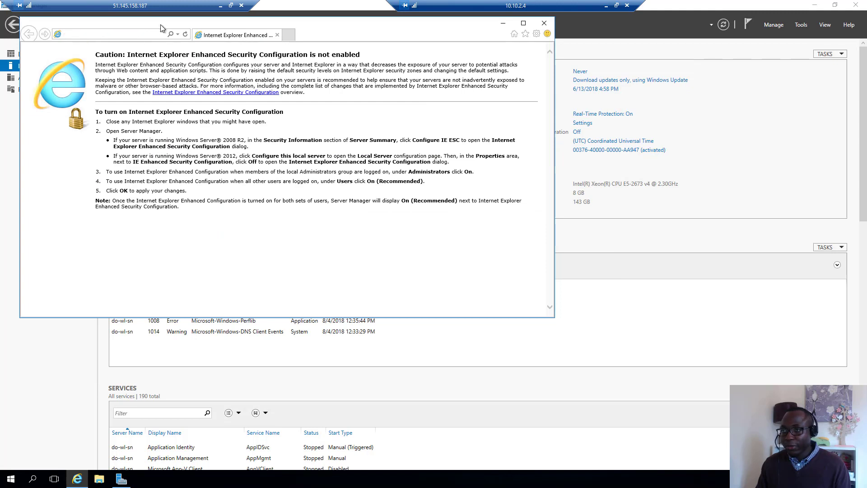
text(http)
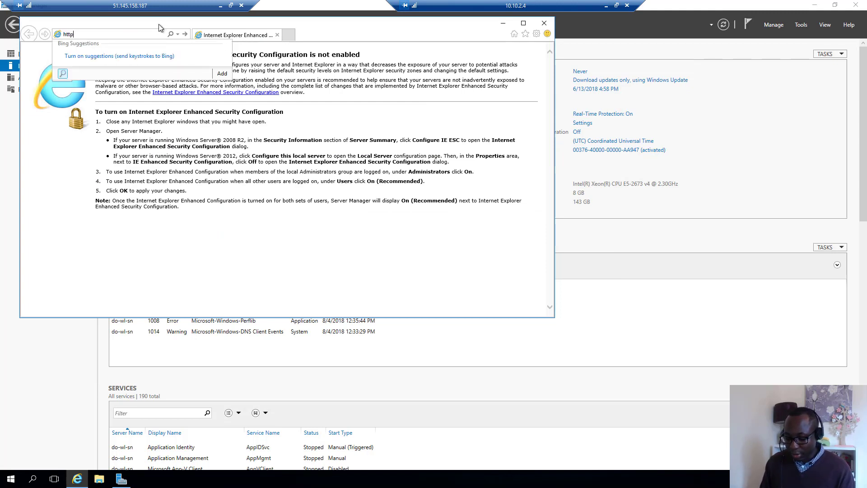
text(://)
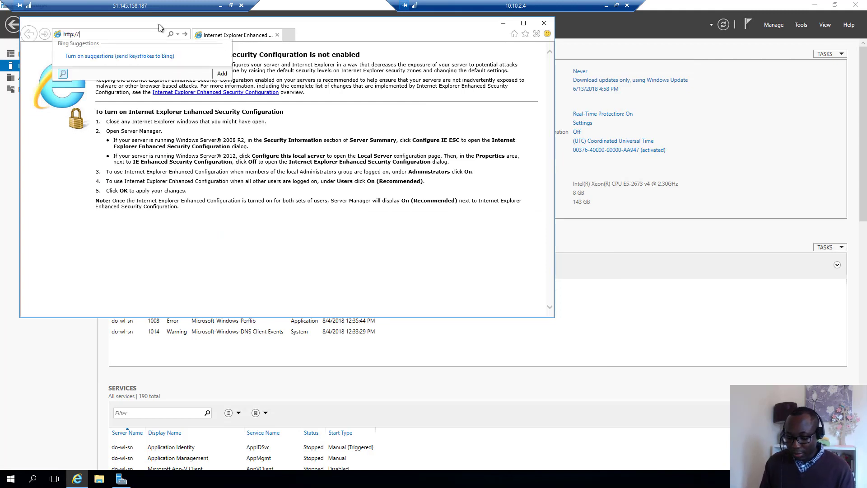
text(github.com)
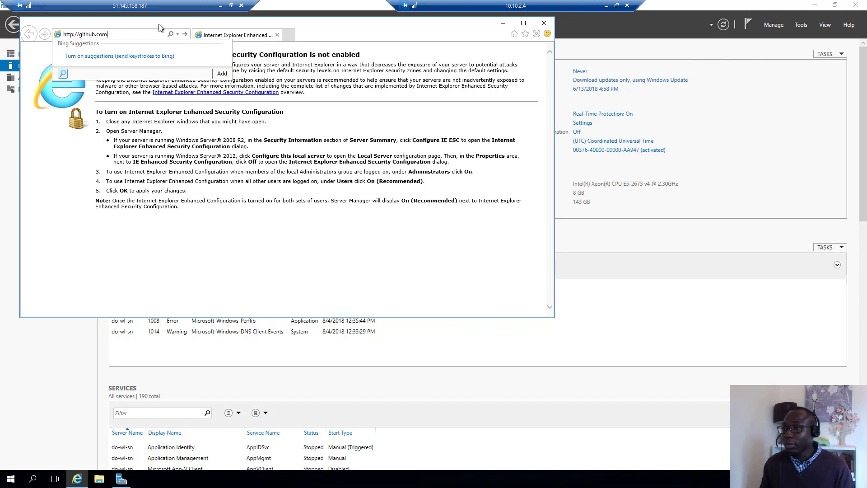
key(Return)
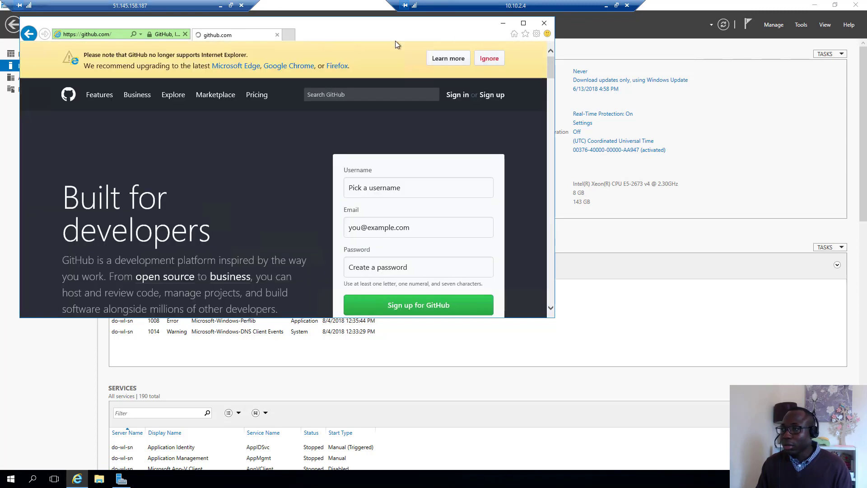
drag(532, 28, 541, 57)
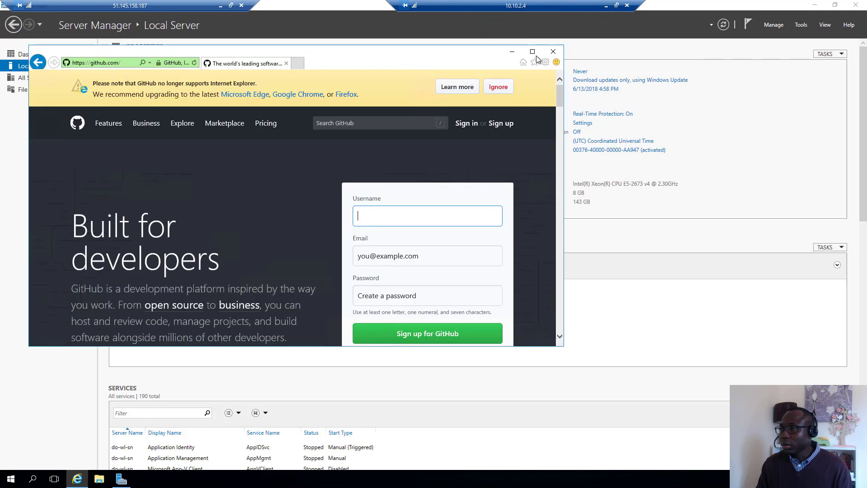
click(554, 52)
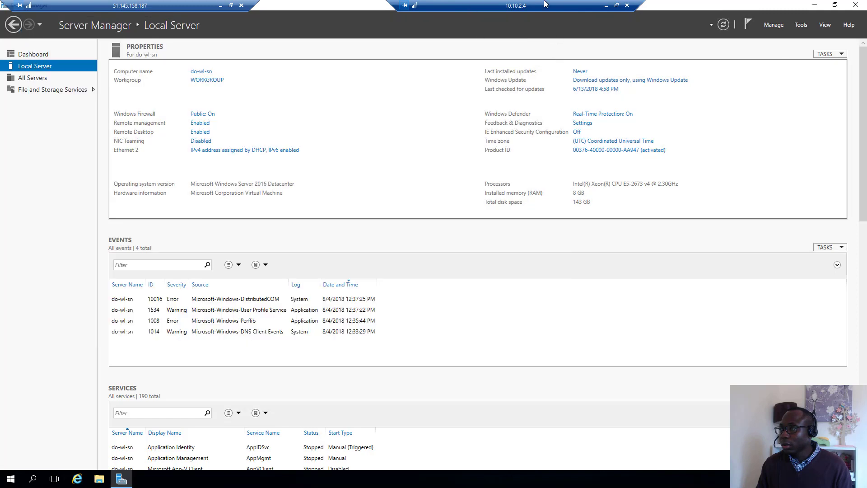
click(606, 5)
click(121, 479)
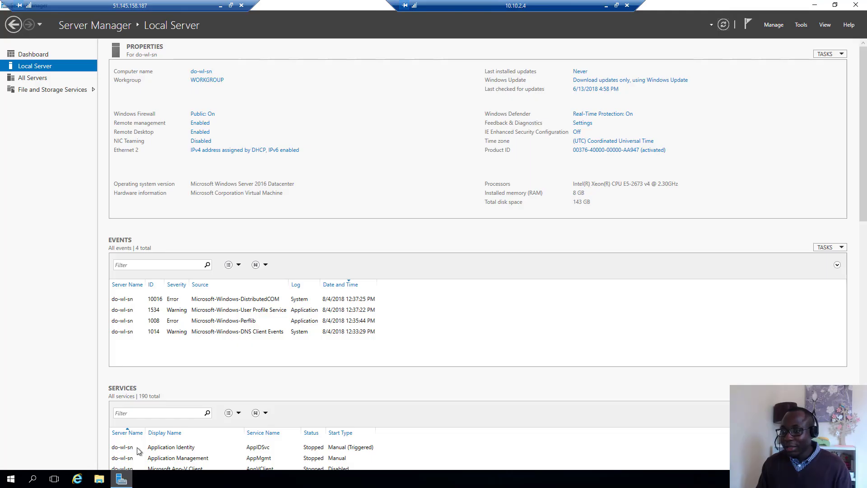
In Internet Explorer on the do-wl-sn session, test web access to github.com and reposition the browser window.
click(78, 480)
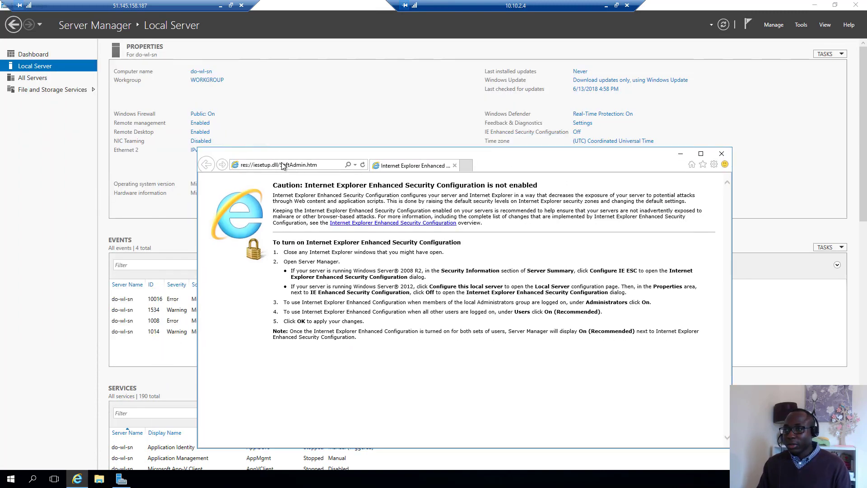
click(282, 165)
text(https://github.co)
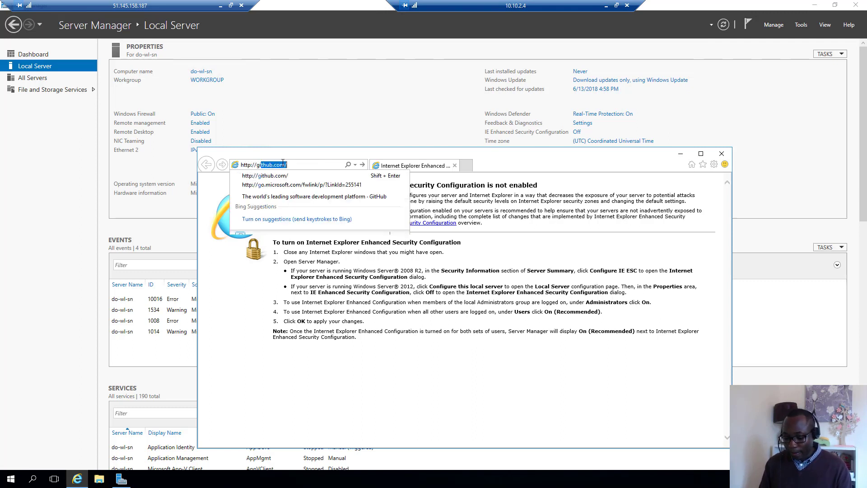
text(m)
key(Return)
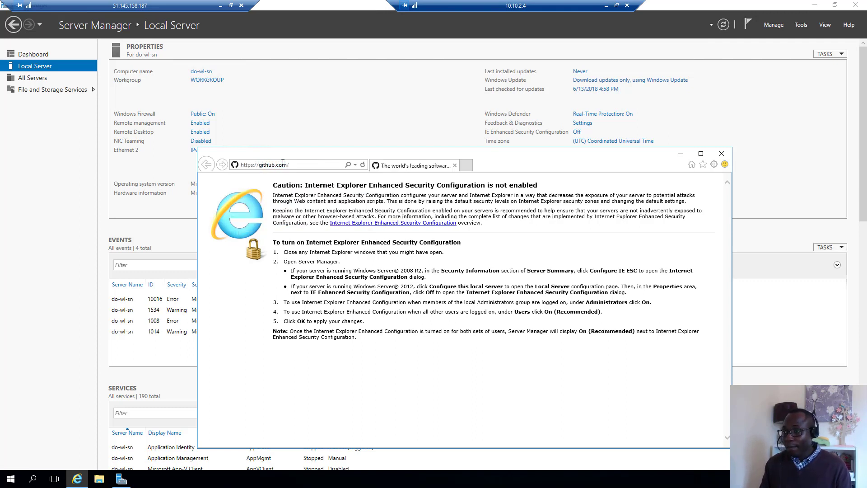
drag(346, 149, 272, 73)
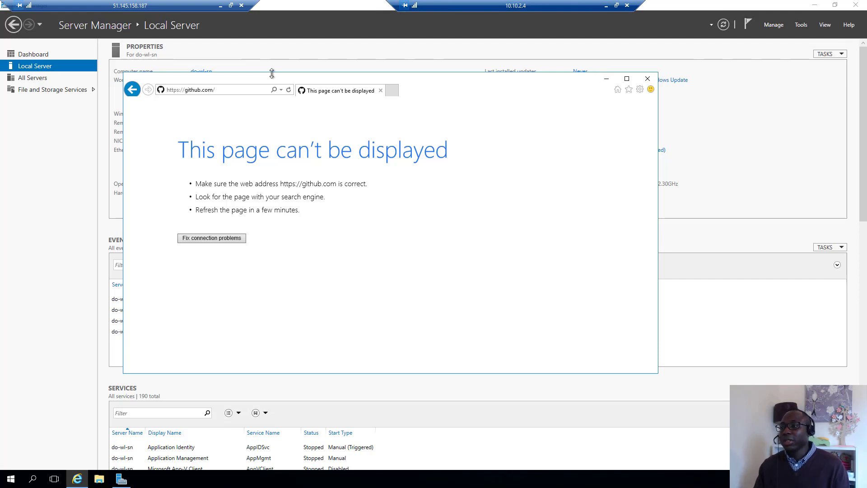
click(185, 90)
click(186, 89)
drag(186, 90, 216, 90)
text(msn.com)
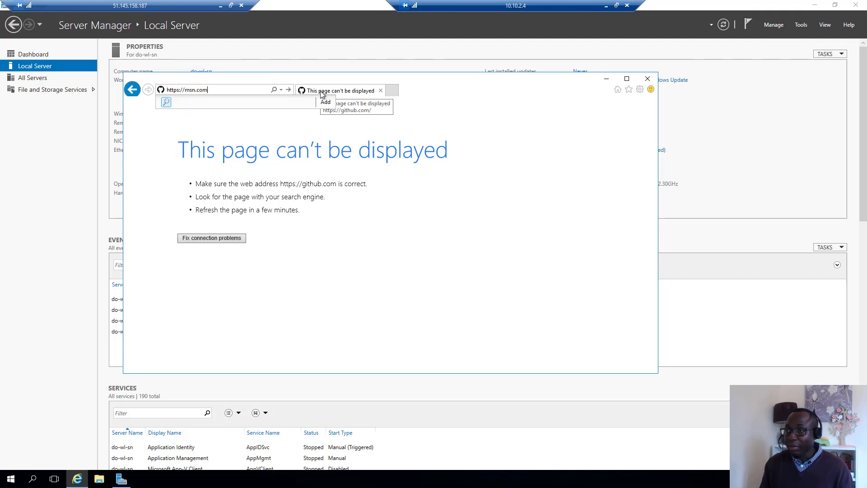
key(Return)
click(180, 90)
click(179, 89)
key(BackSpace)
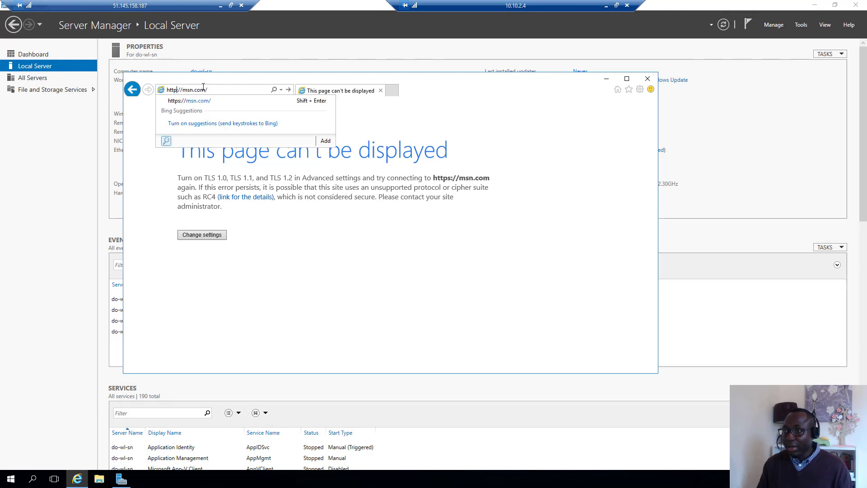
key(Return)
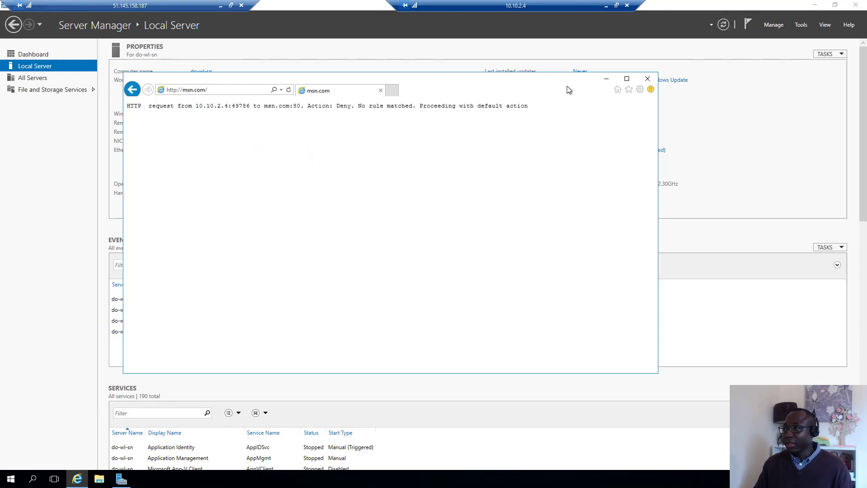
click(640, 89)
mouse_move(631, 120)
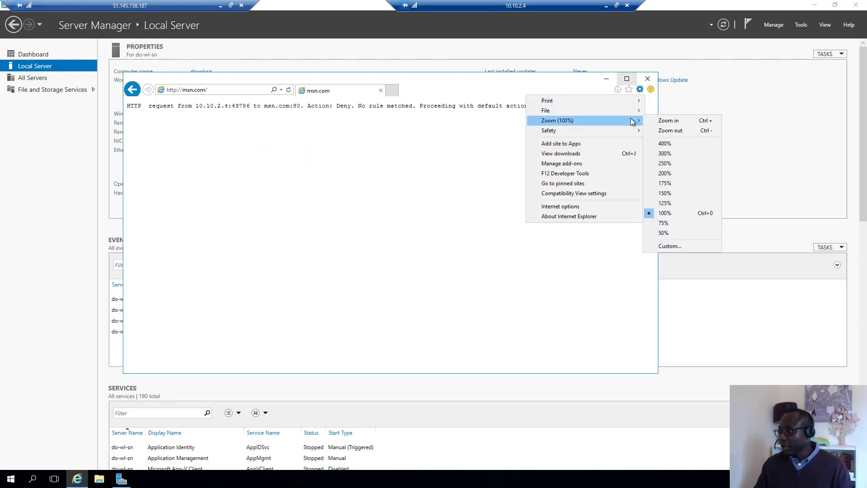
click(676, 163)
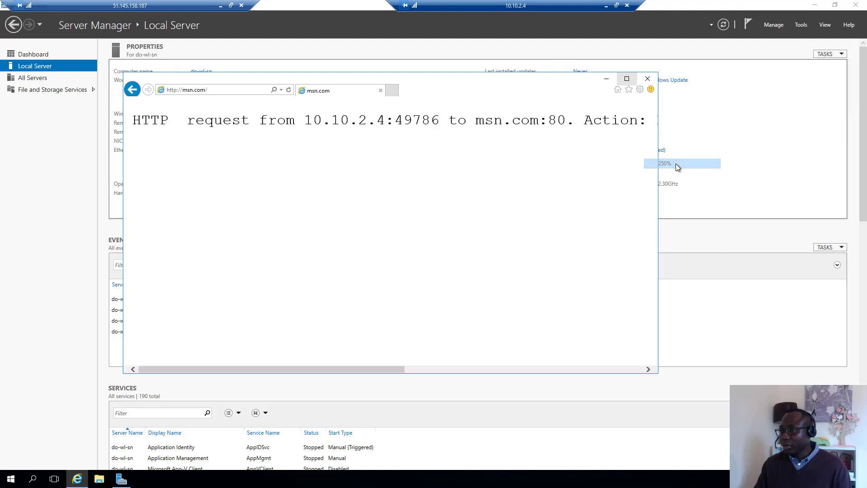
drag(323, 364, 622, 362)
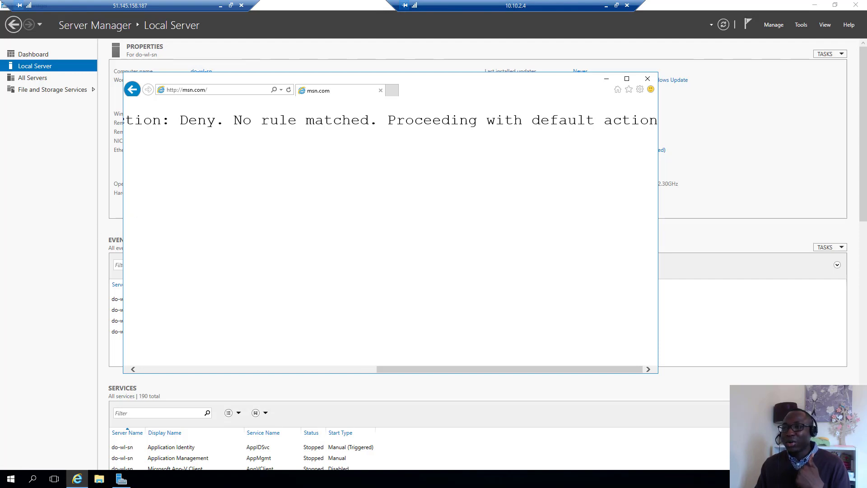
Leave the remote session for the Azure Firewall Review article in Chrome, find its notes on rule types, and enlarge the page to 125%.
click(220, 5)
key(alt+Tab)
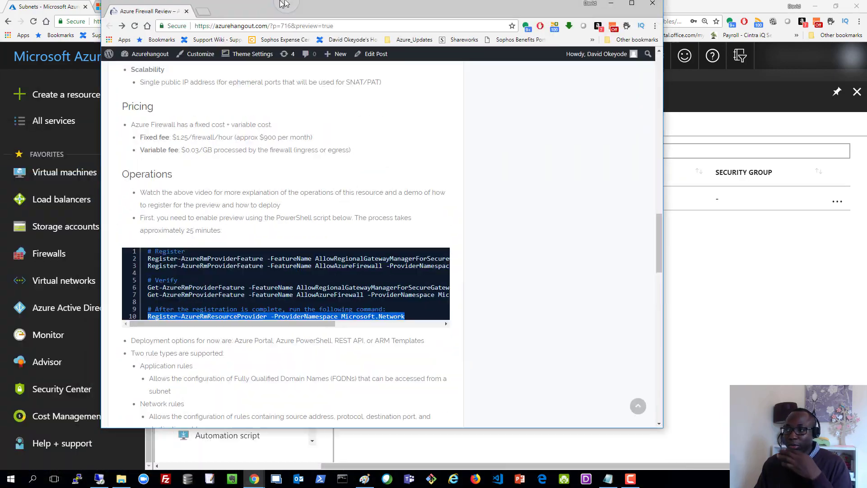
scroll(311, 231, down, 3)
scroll(315, 234, down, 3)
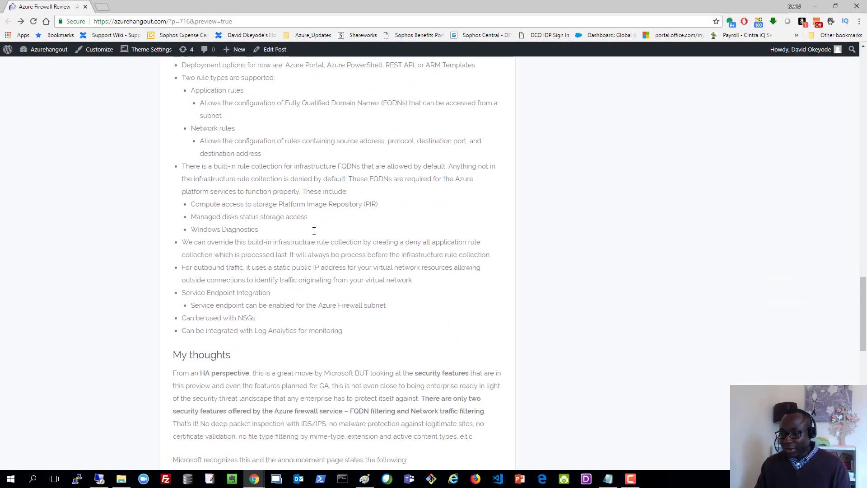
scroll(315, 234, up, 2)
scroll(315, 234, up, 5)
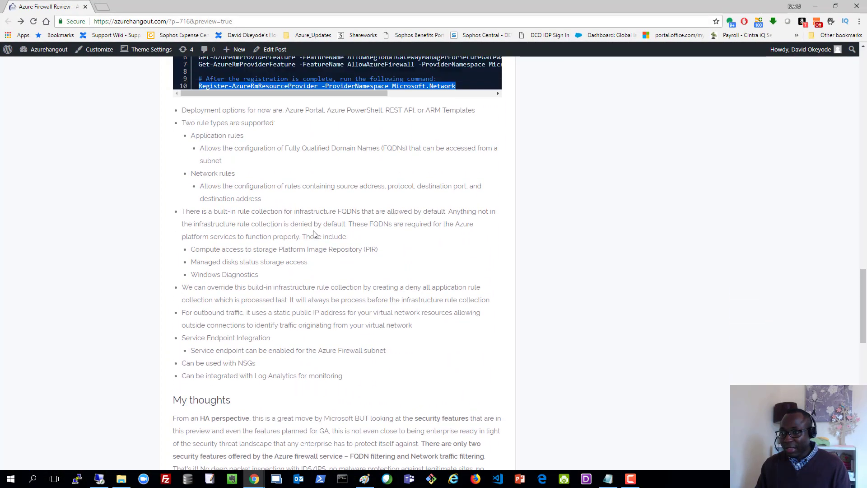
scroll(315, 234, down, 2)
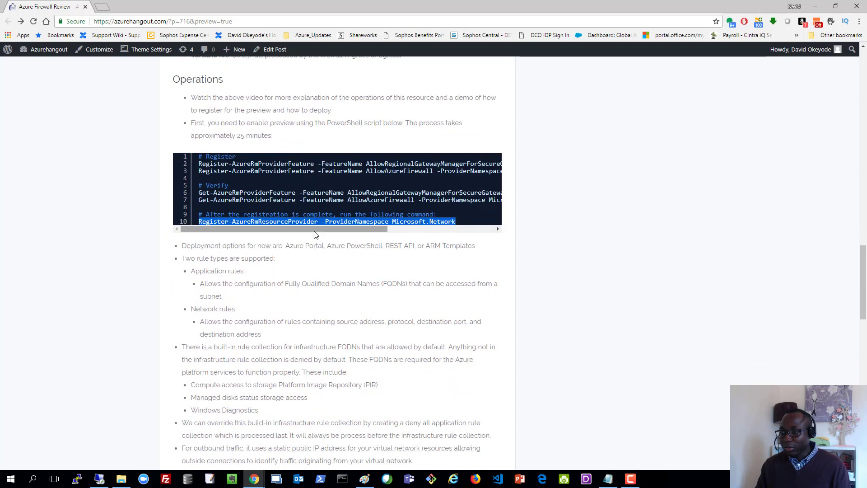
scroll(314, 234, down, 2)
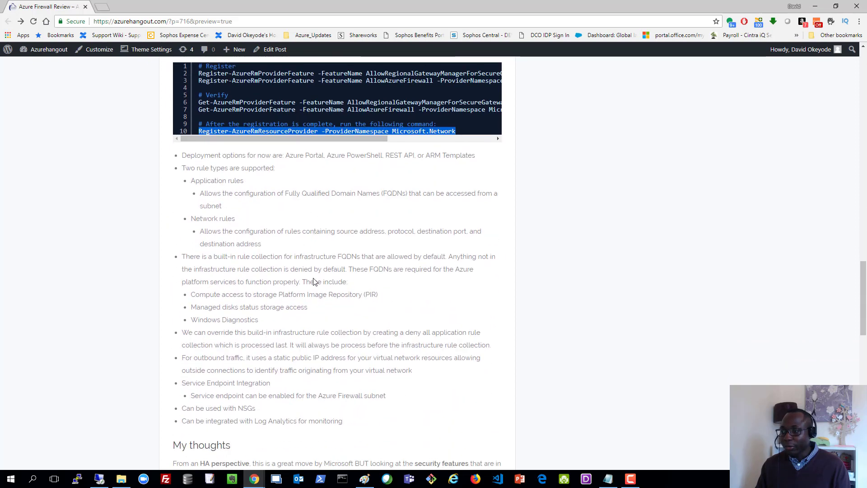
click(859, 22)
click(832, 107)
click(831, 107)
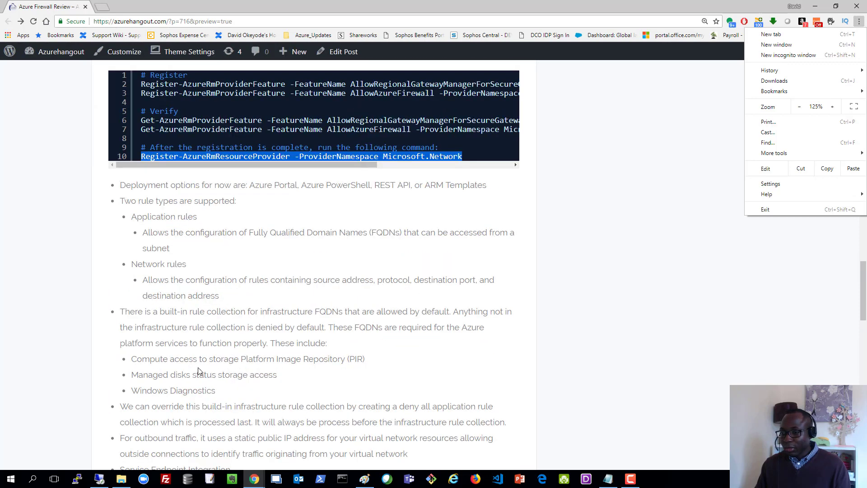
Examine the article's notes on the built-in infrastructure rule collection, the services it covers, and overriding it with a deny all application rule.
click(171, 309)
drag(146, 313, 343, 311)
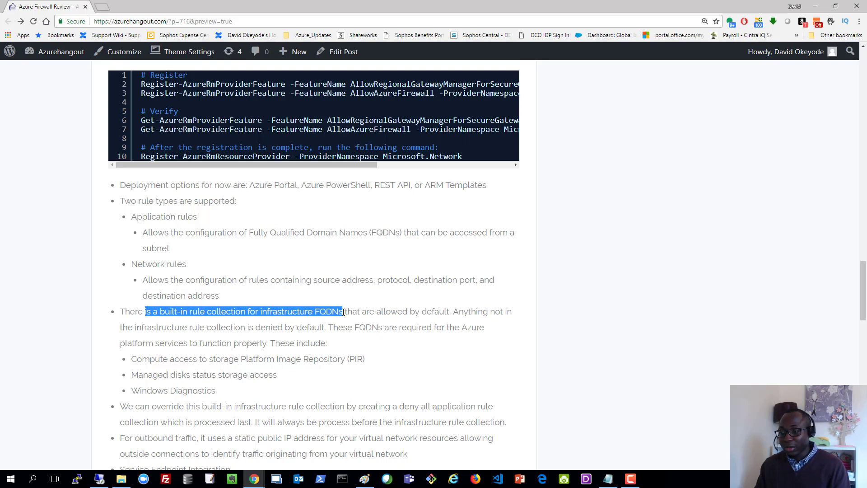
click(313, 340)
drag(133, 359, 267, 358)
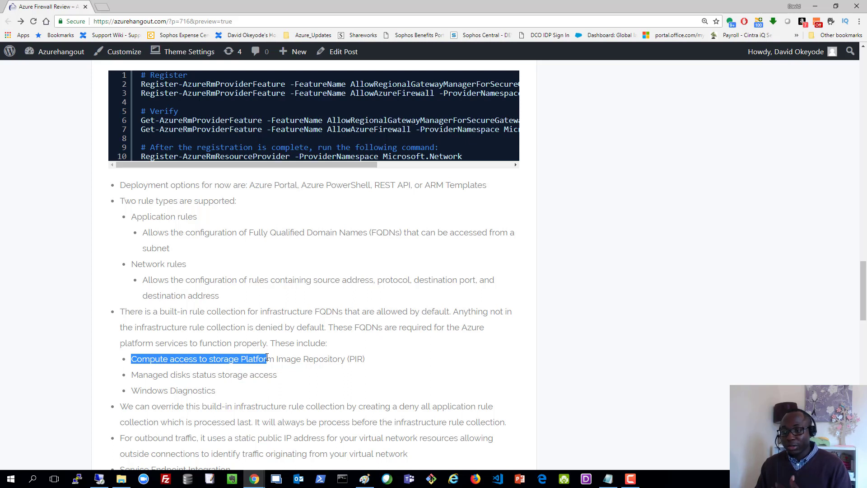
drag(267, 359, 274, 389)
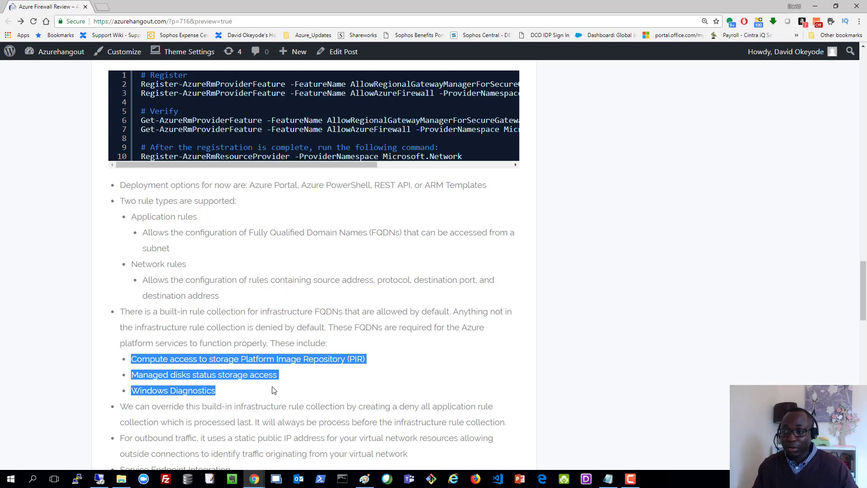
click(209, 221)
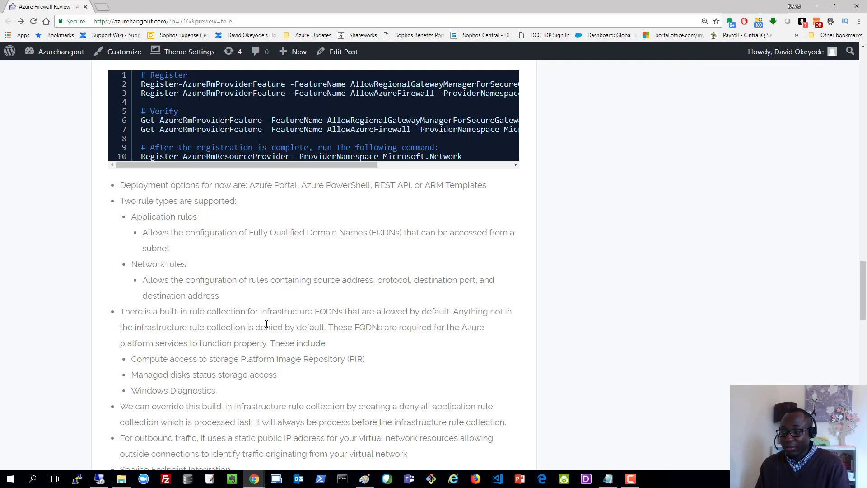
drag(277, 312, 343, 310)
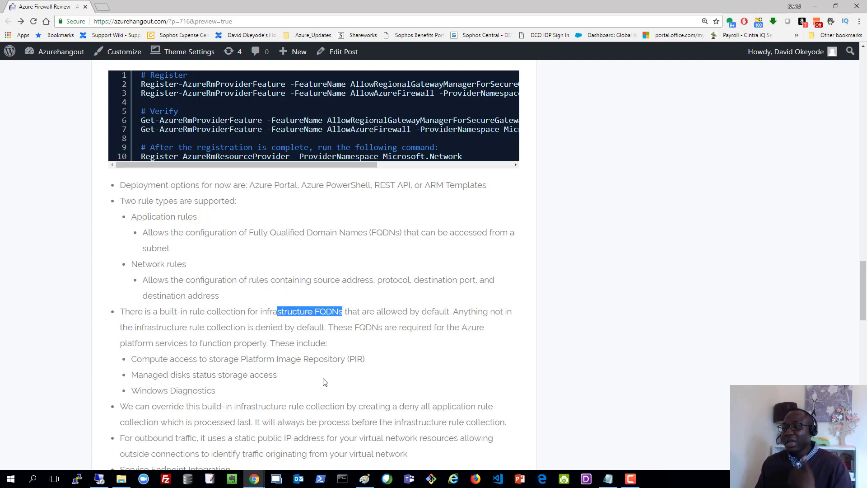
drag(399, 406, 497, 412)
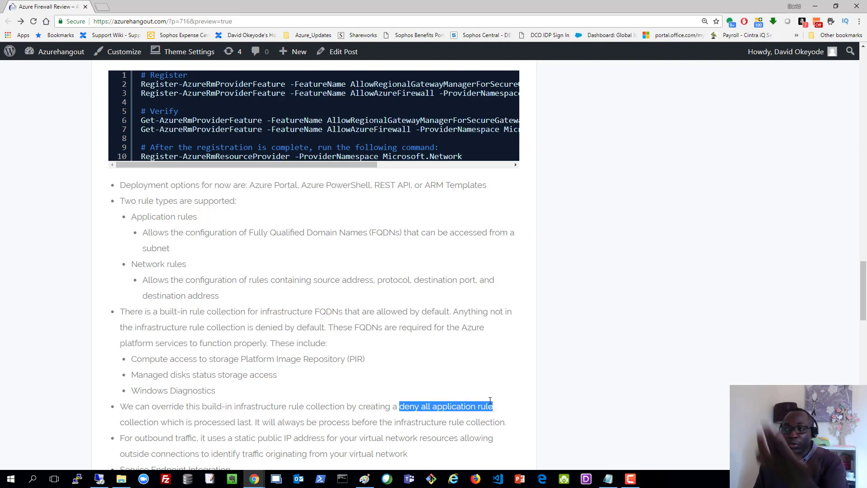
drag(216, 391, 129, 363)
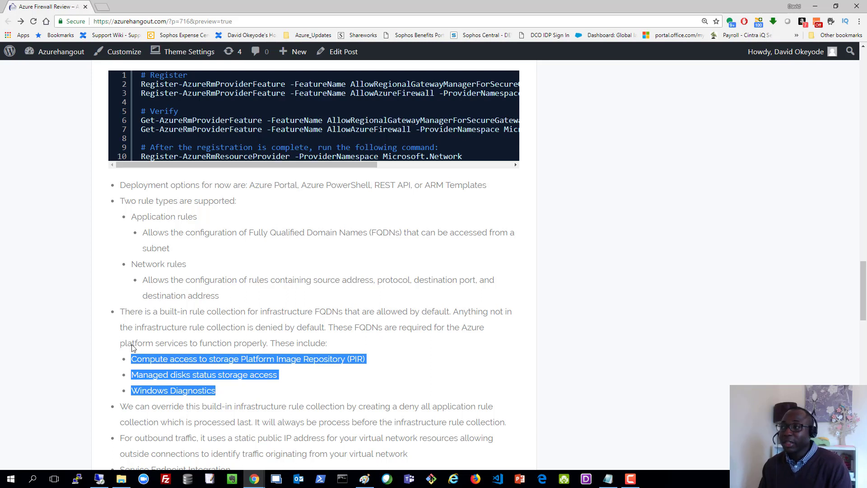
Return to the Azure portal and open the application rule collections in the rules of the do-fw-01 firewall.
click(819, 6)
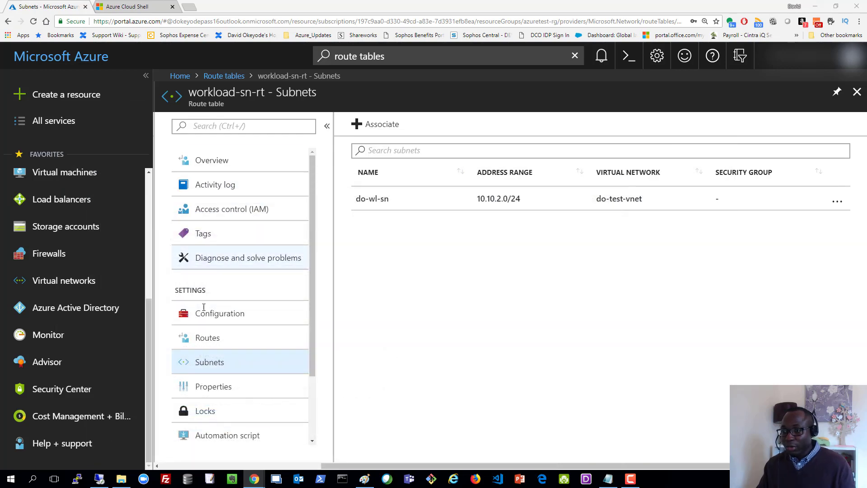
click(43, 255)
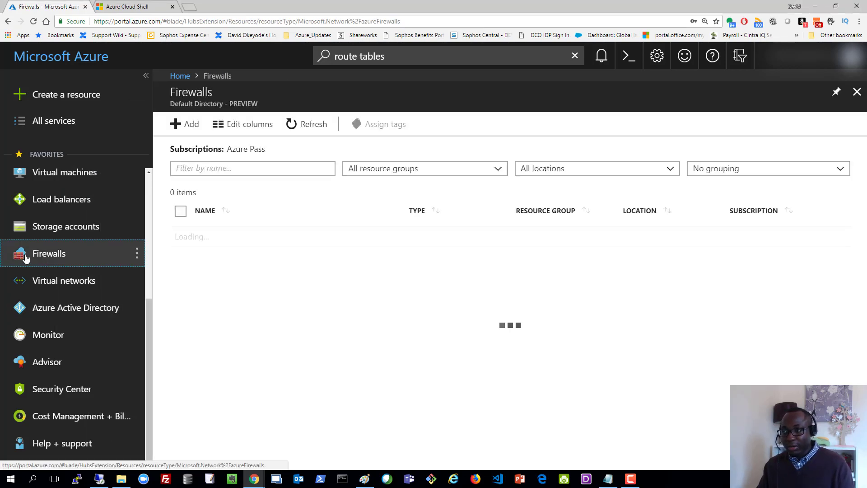
click(222, 236)
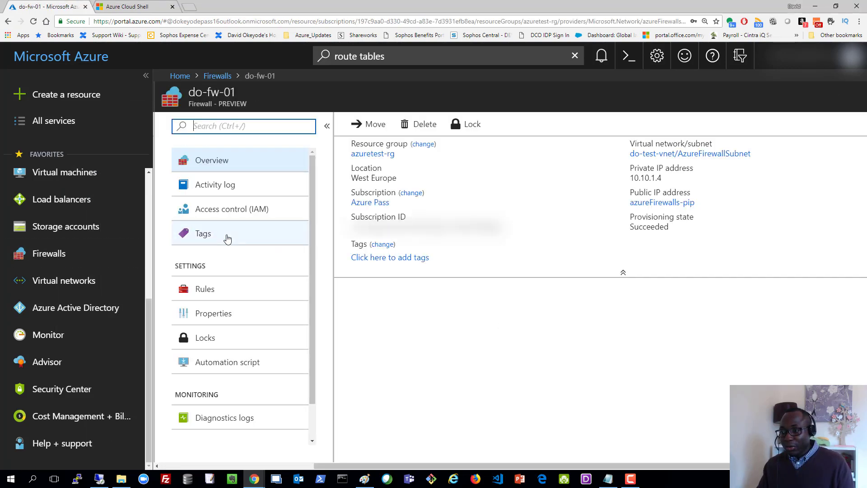
click(215, 291)
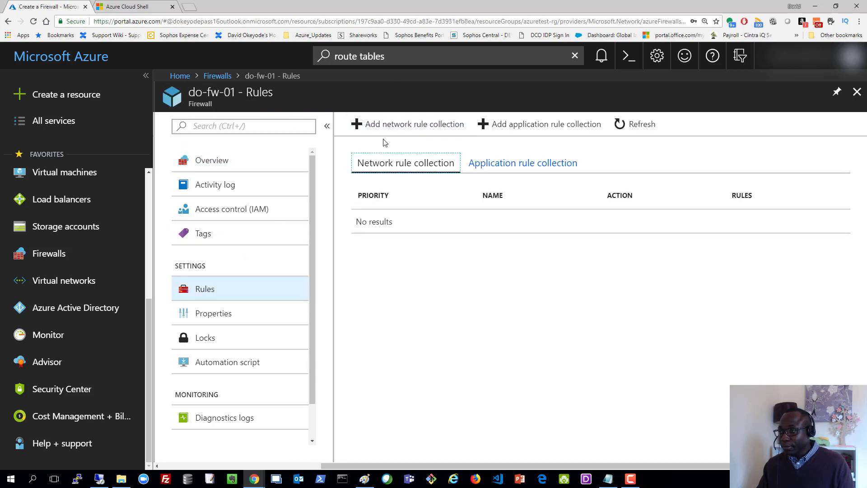
click(488, 166)
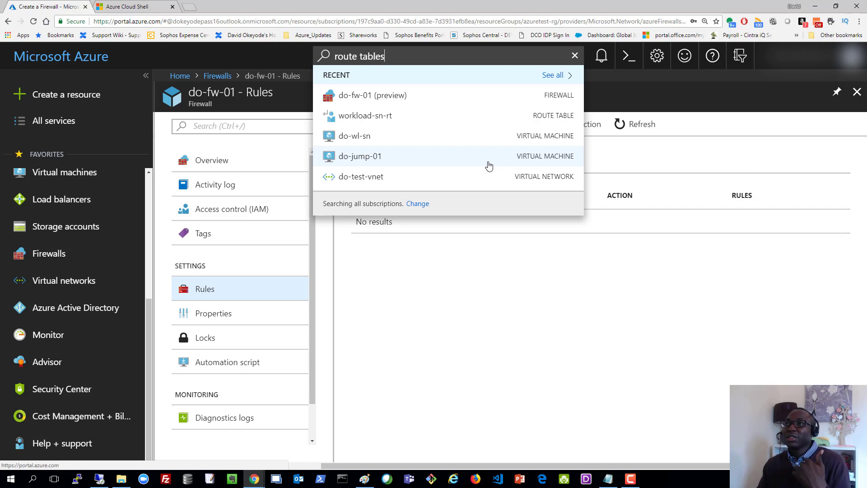
click(441, 302)
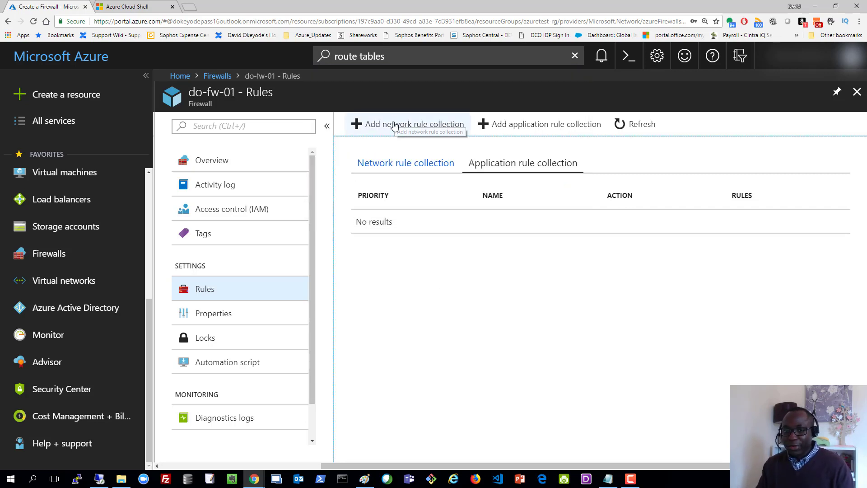
Start a new application rule collection named MyAppRule01 with priority 200 and action Allow.
click(523, 129)
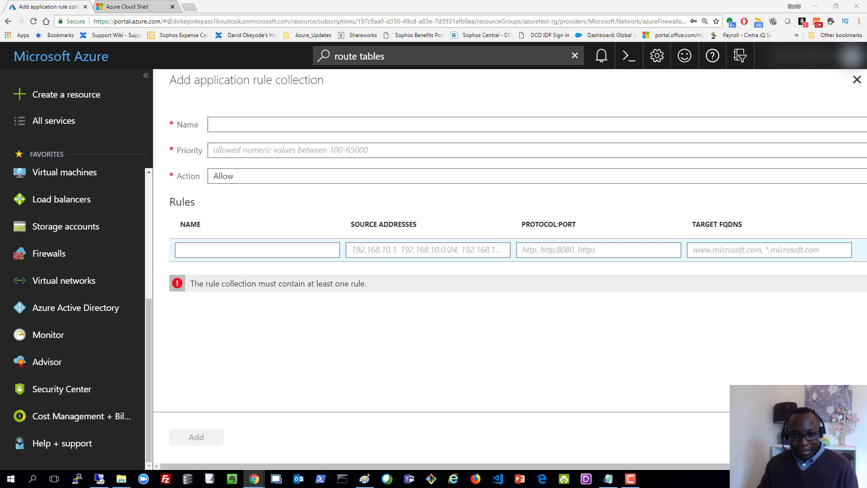
click(234, 124)
text(MyAppRule01)
click(234, 154)
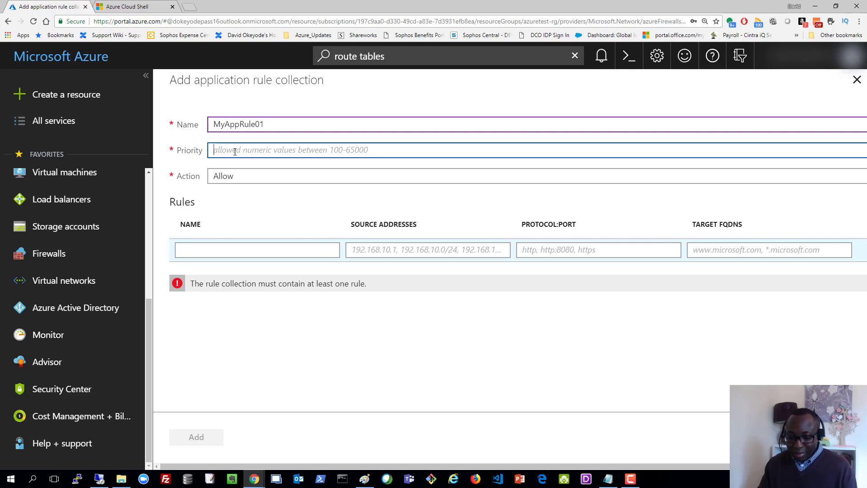
text(200)
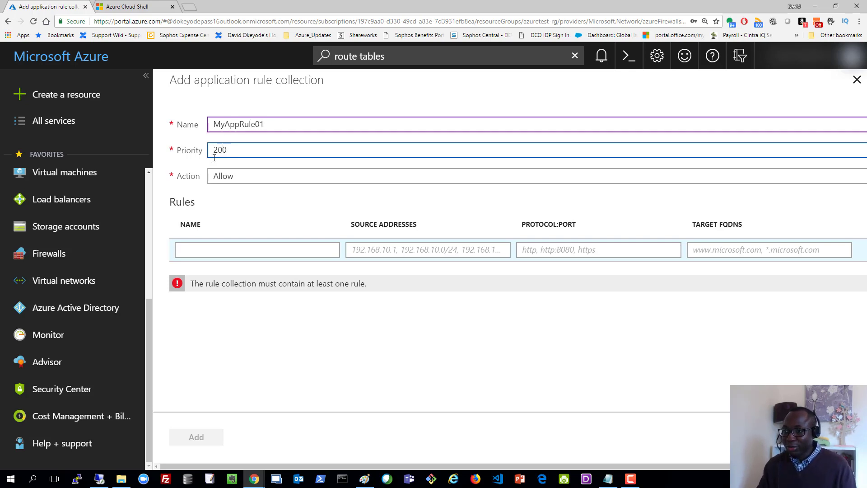
click(239, 176)
click(232, 194)
Name the collection's first rule AllowGitHub and set its source addresses to 10.10.2.0/24.
click(214, 249)
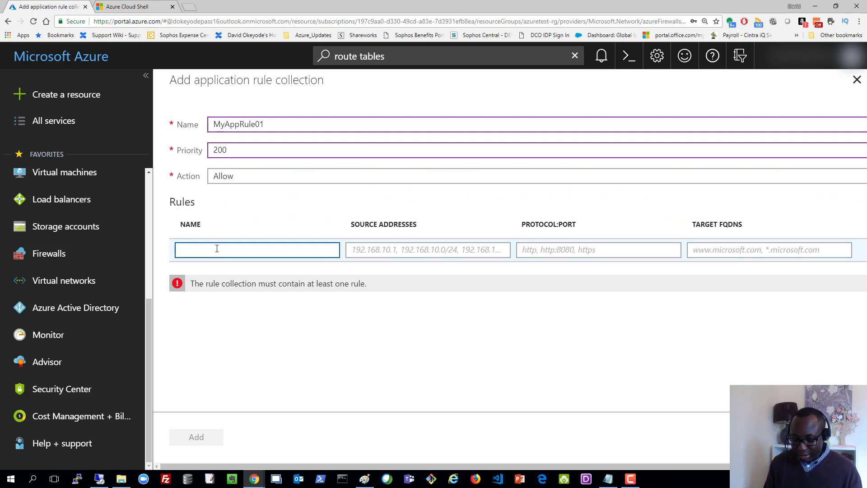
text(AllowGuit)
key(BackSpace)
key(BackSpace)
text(itHub)
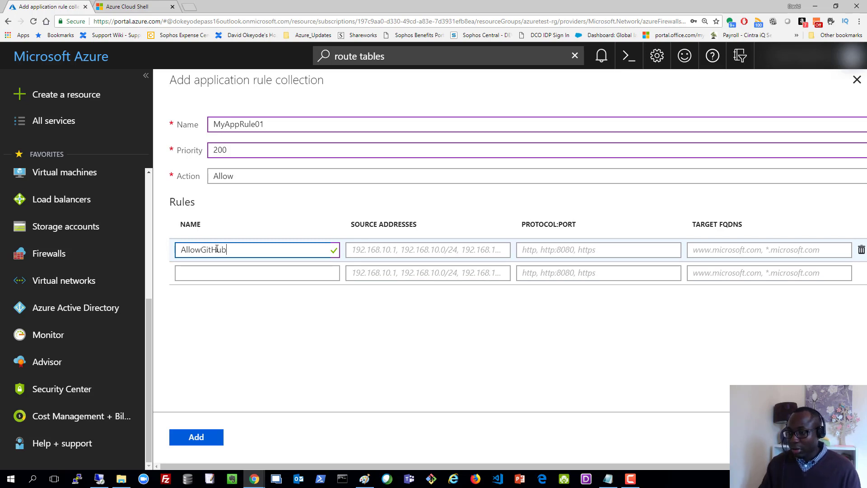
click(371, 245)
text(10.10.2)
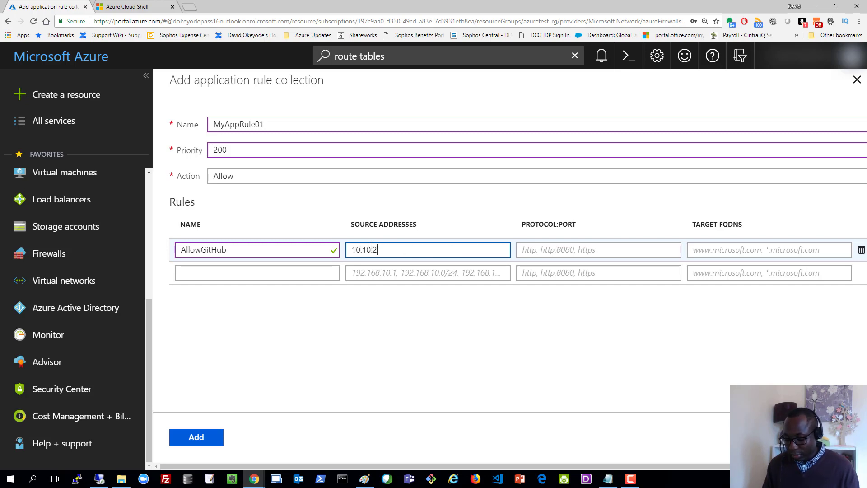
text(.0/24)
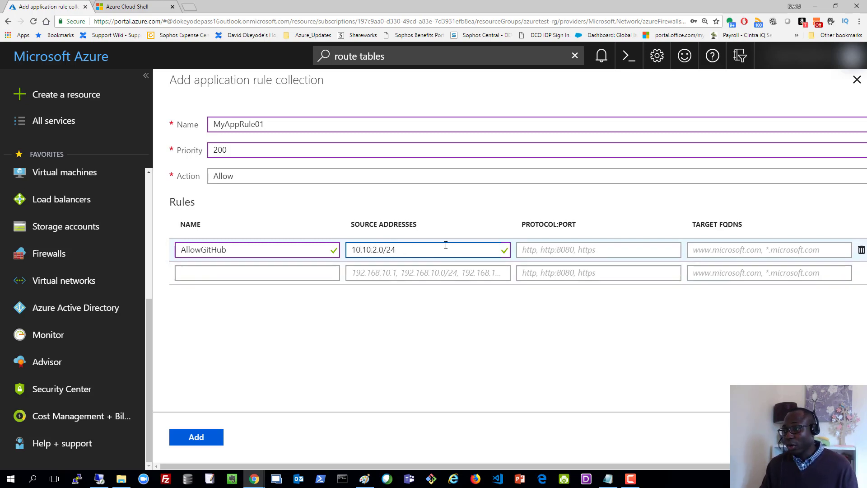
Give the AllowGitHub rule protocols http, https and target FQDNs github.com, *github.com, and add the rule collection.
click(580, 251)
text(http, https)
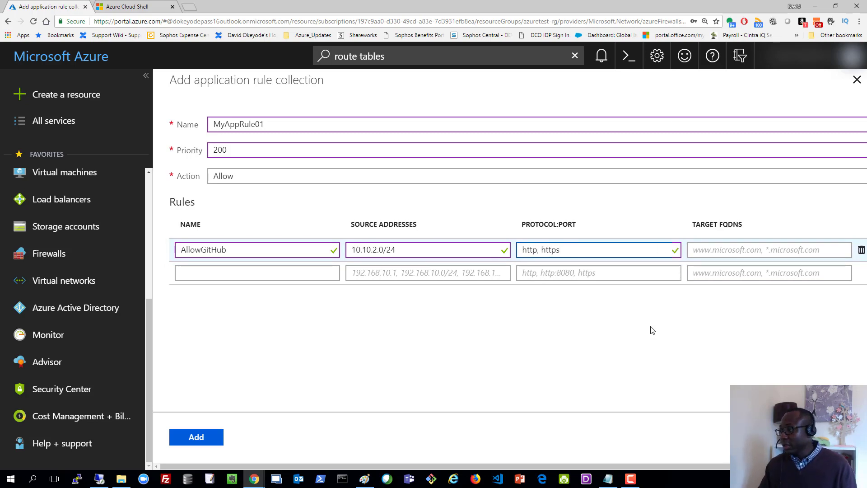
click(710, 249)
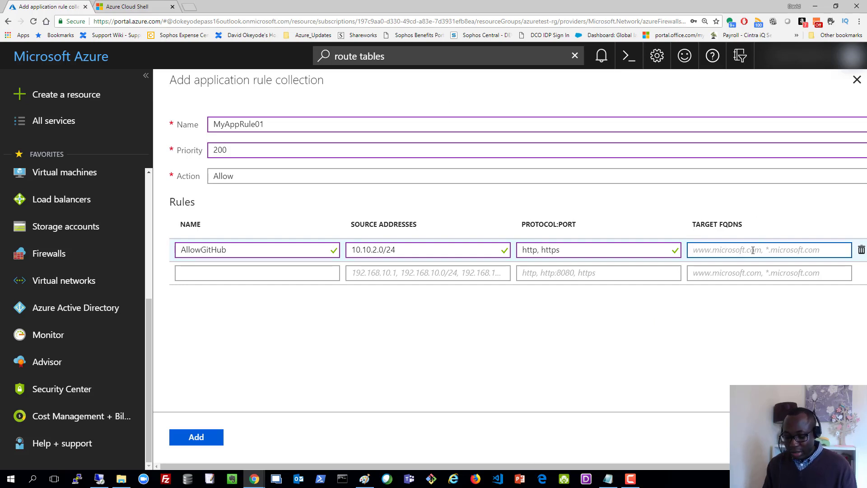
text(github)
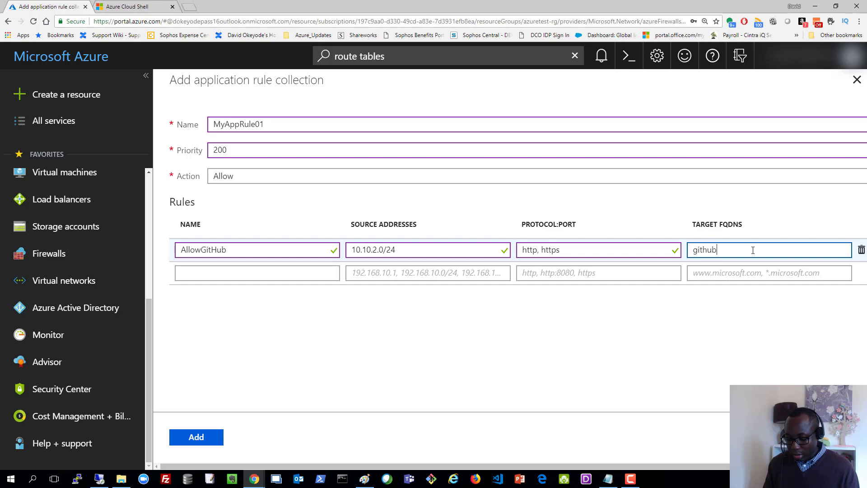
text(.com)
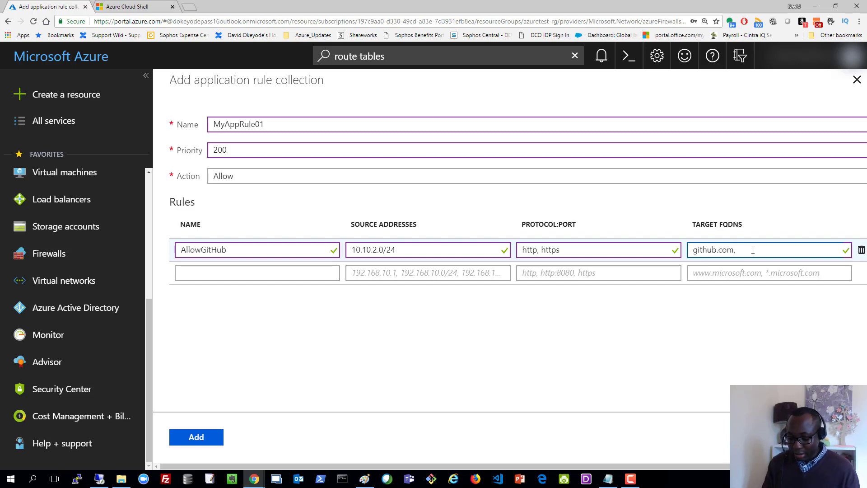
text(, *github.com)
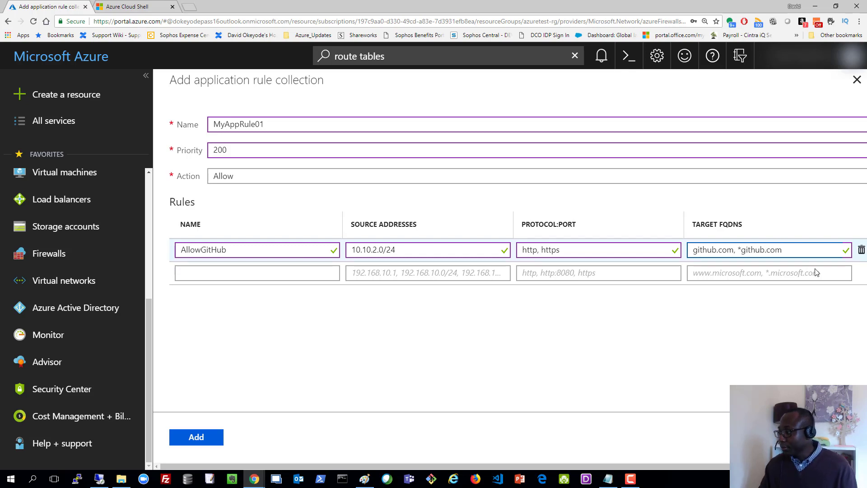
click(193, 443)
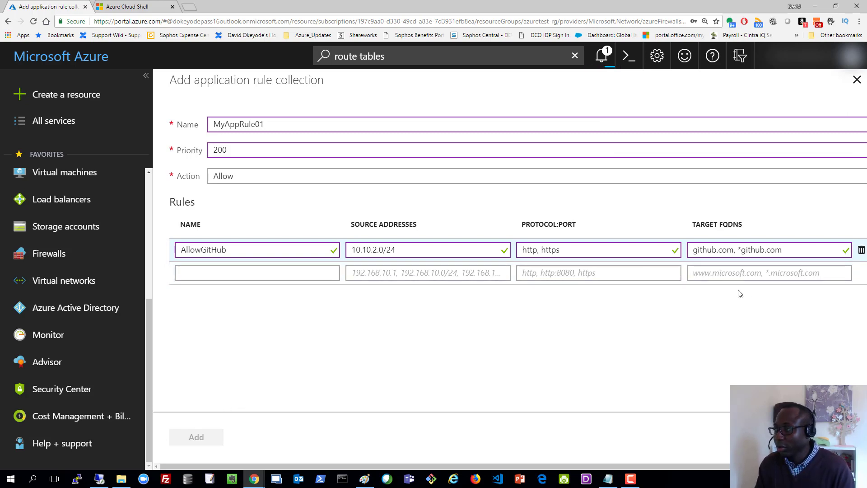
Try to view the portal notifications, keep the unsaved edits, and correct the rule's wildcard target FQDN to *.github.com.
click(597, 56)
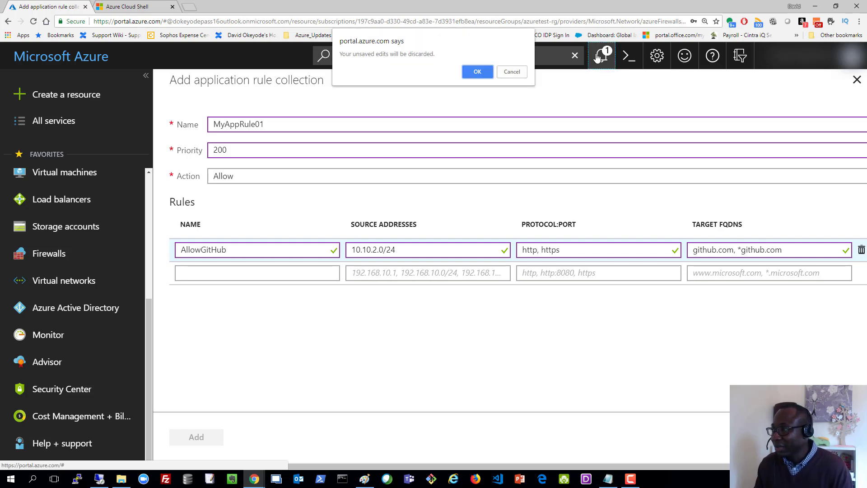
click(521, 72)
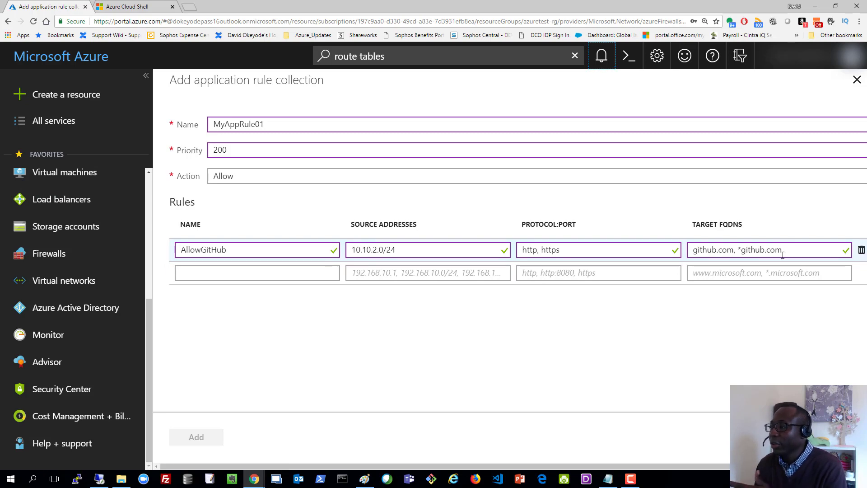
click(744, 250)
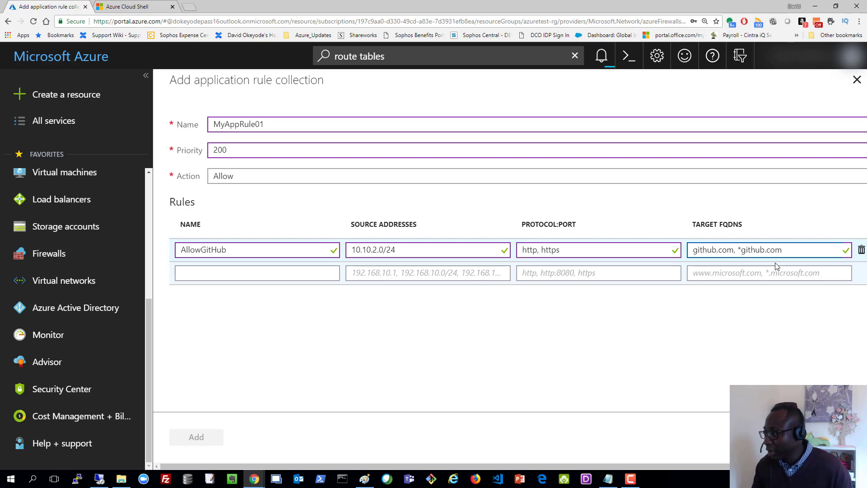
text(.)
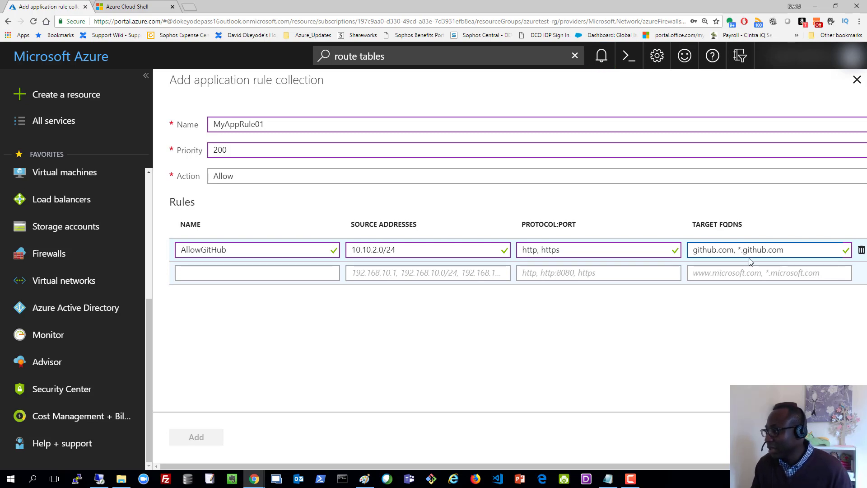
click(344, 330)
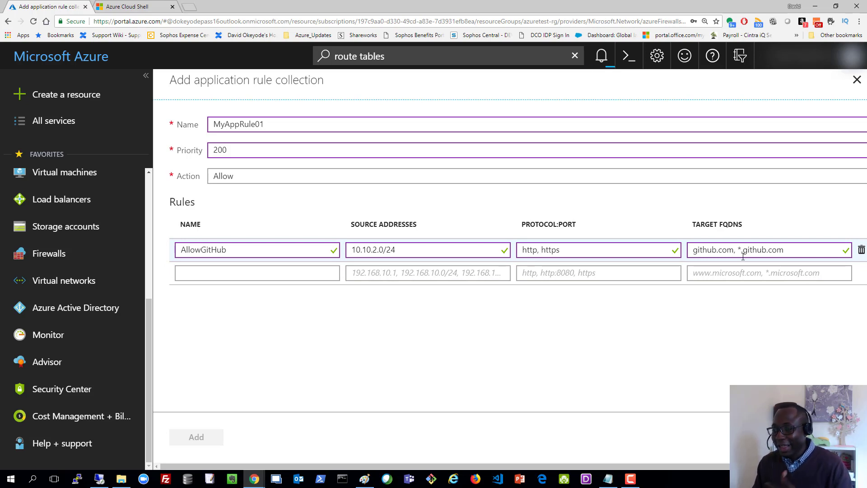
double_click(728, 251)
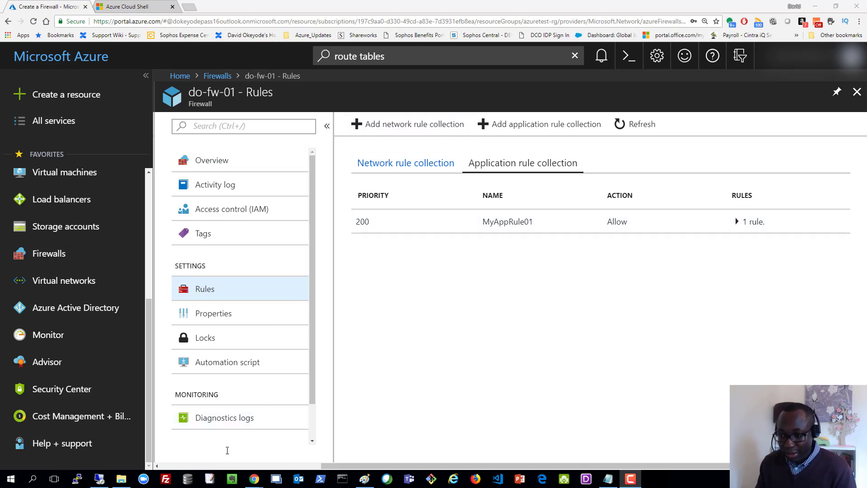
click(99, 478)
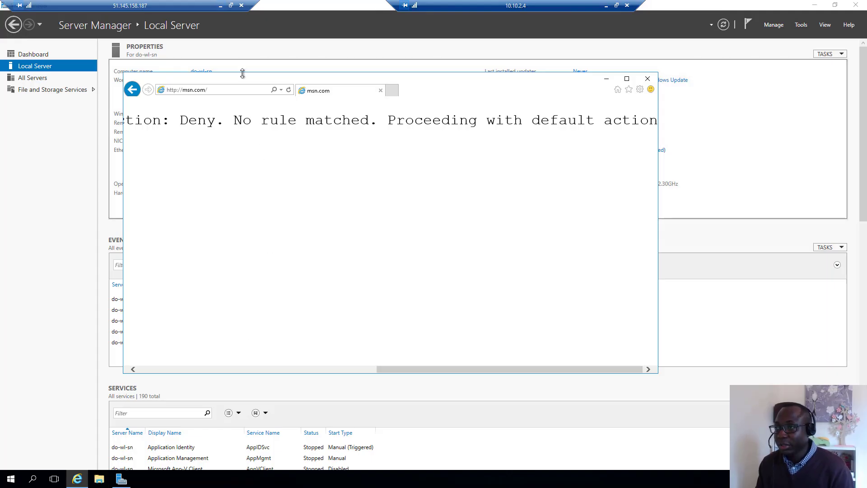
click(391, 90)
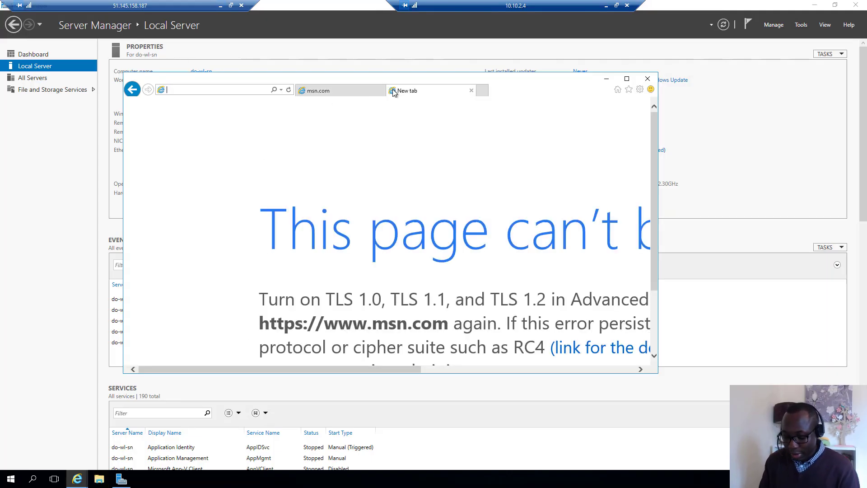
text(http://github.com/)
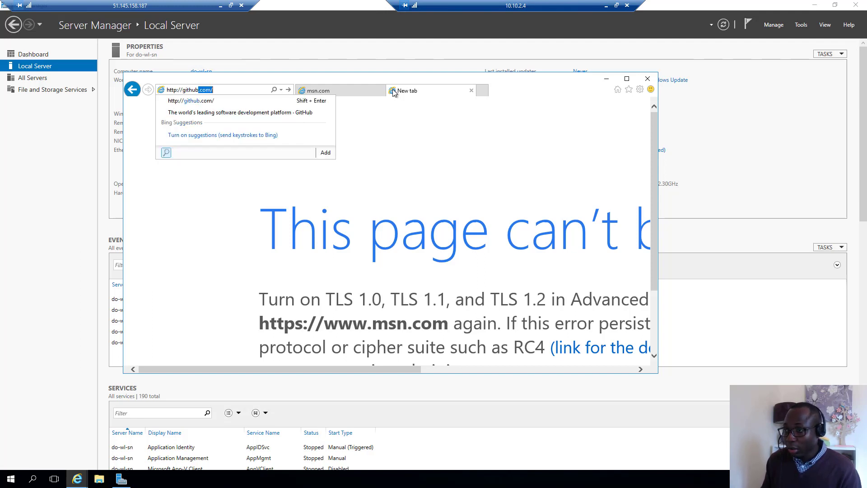
key(Return)
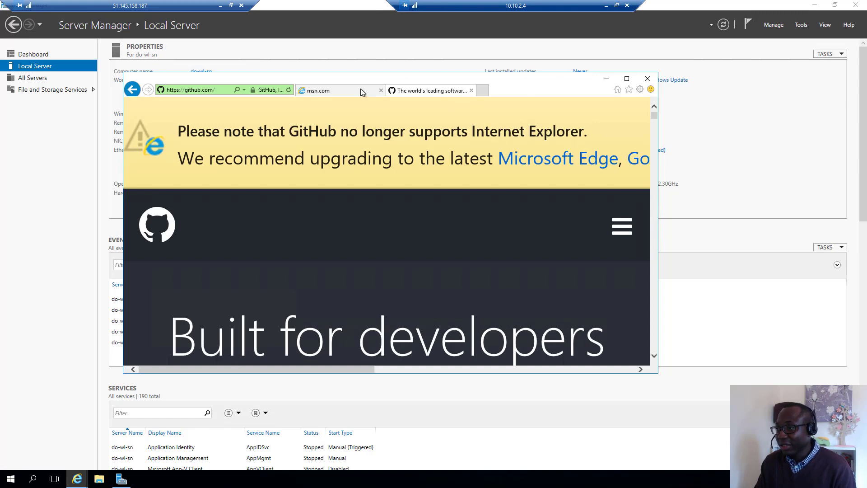
click(347, 88)
click(289, 90)
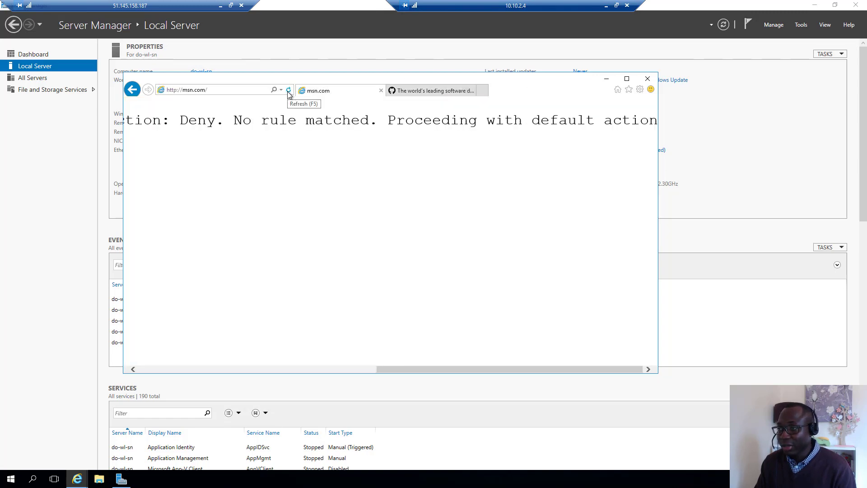
Return to the GitHub page, maximize the browser window, and look through the page to check how it loads.
click(418, 90)
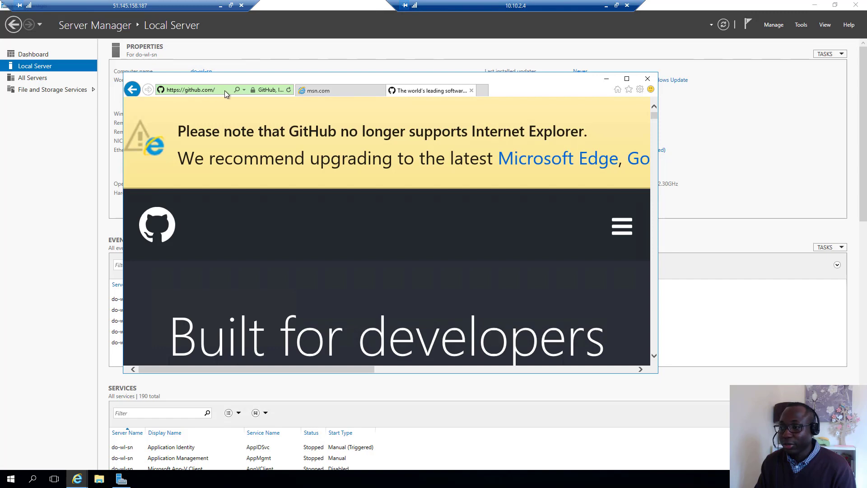
click(630, 79)
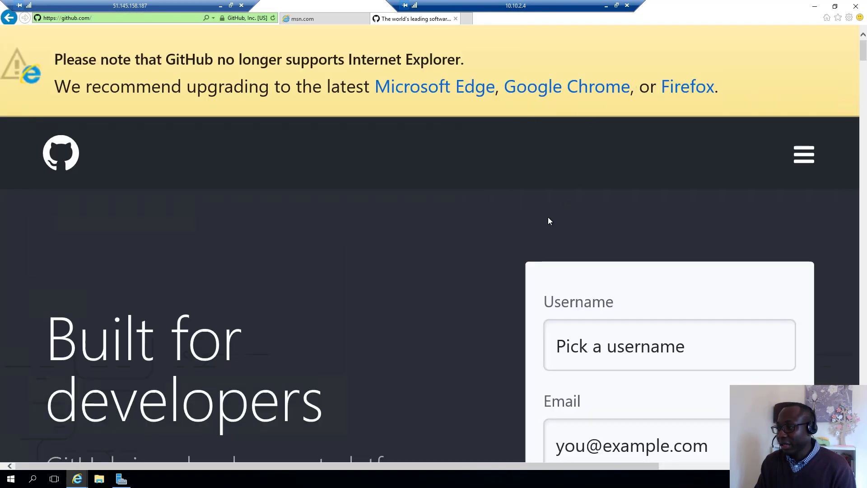
scroll(548, 216, down, 10)
scroll(546, 199, up, 4)
scroll(544, 194, up, 6)
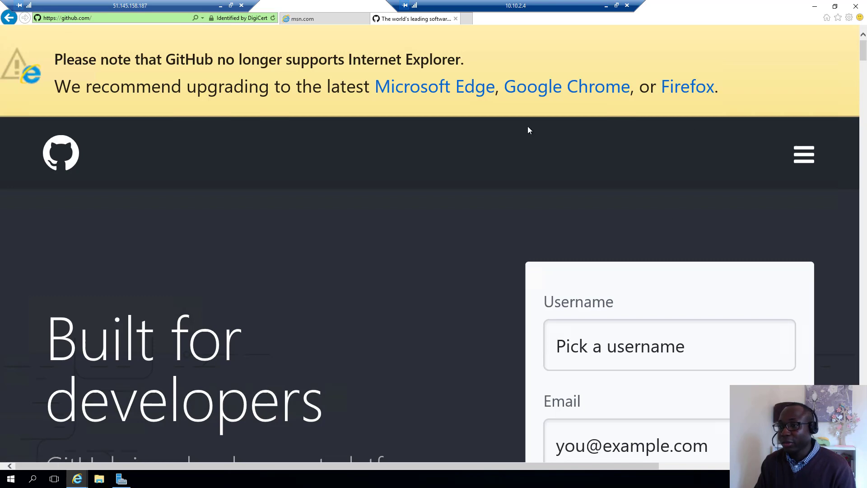
scroll(505, 123, down, 5)
scroll(507, 123, up, 5)
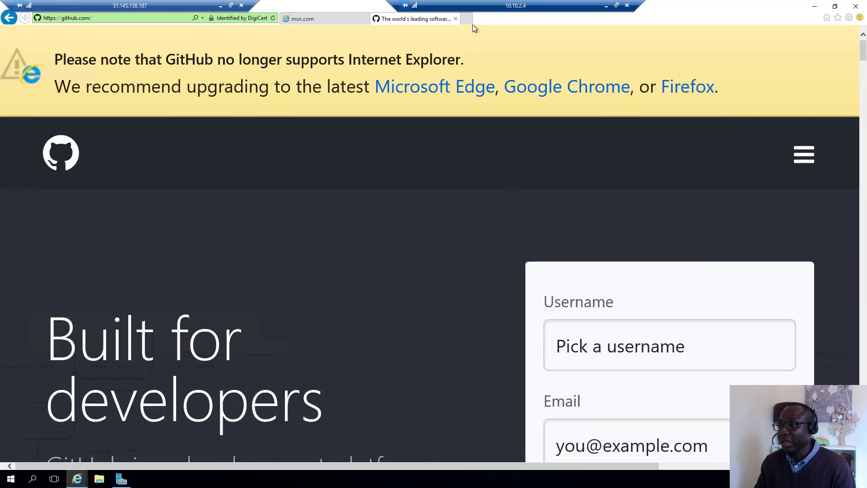
click(467, 19)
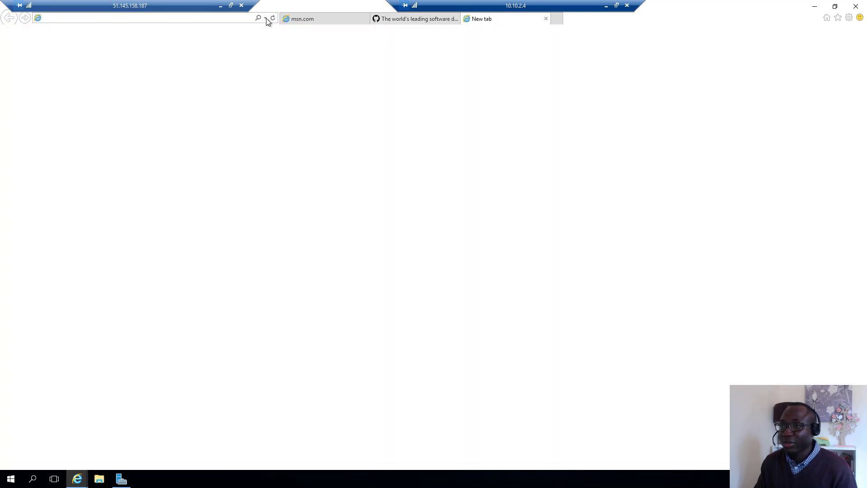
click(240, 20)
text(http)
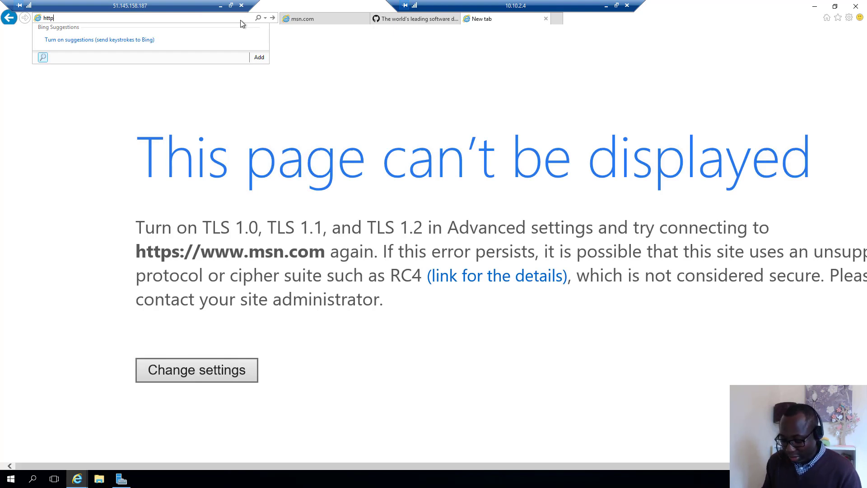
text(://yahoo.com)
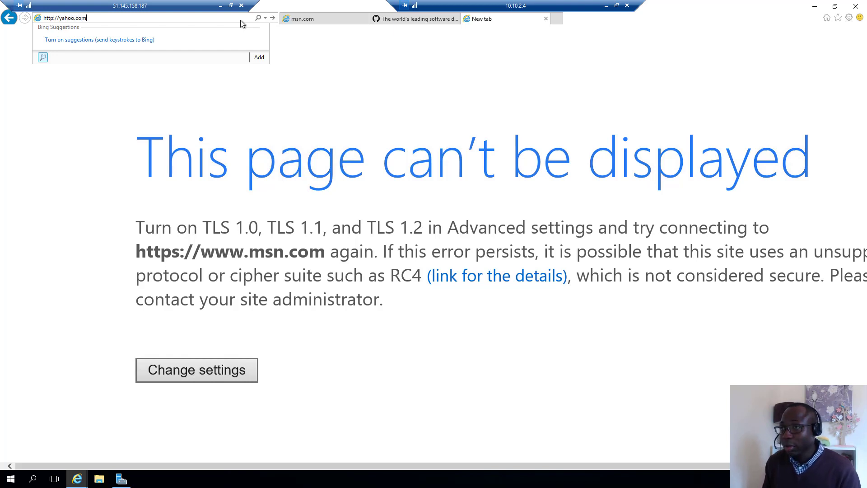
key(Return)
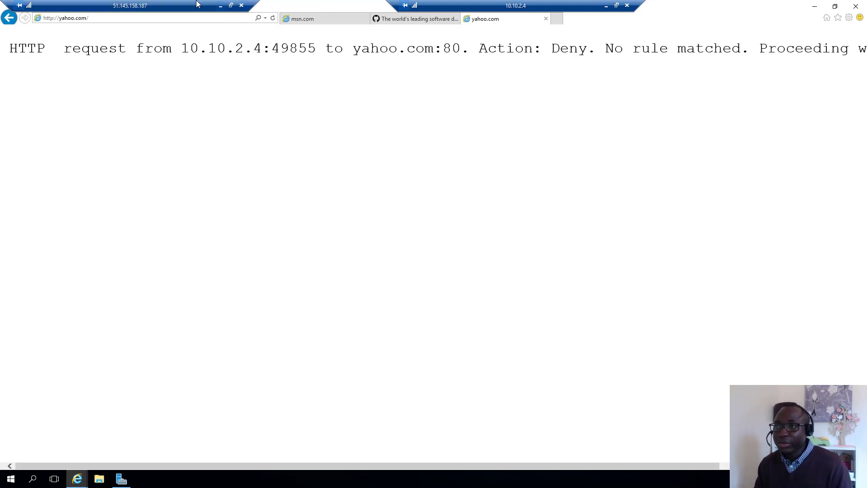
Leave the remote session for the Azure Firewall Review article in Chrome and examine its closing thoughts, limitations, pricing and preview features.
click(221, 6)
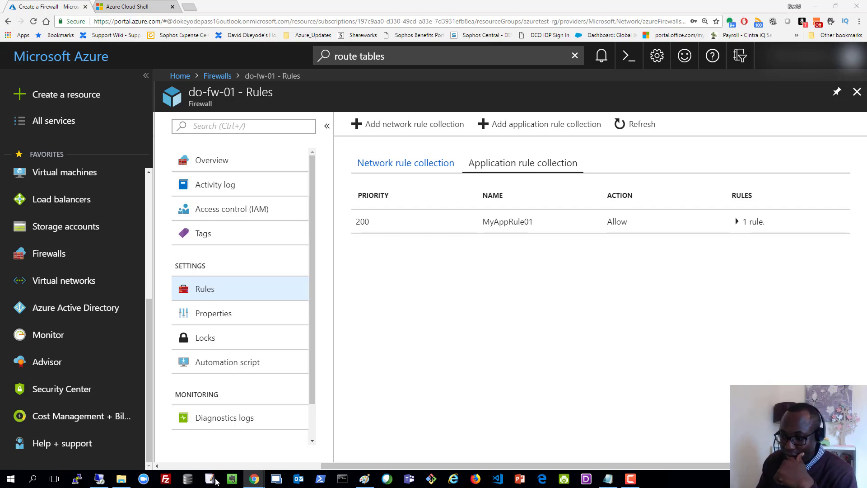
click(253, 480)
click(371, 443)
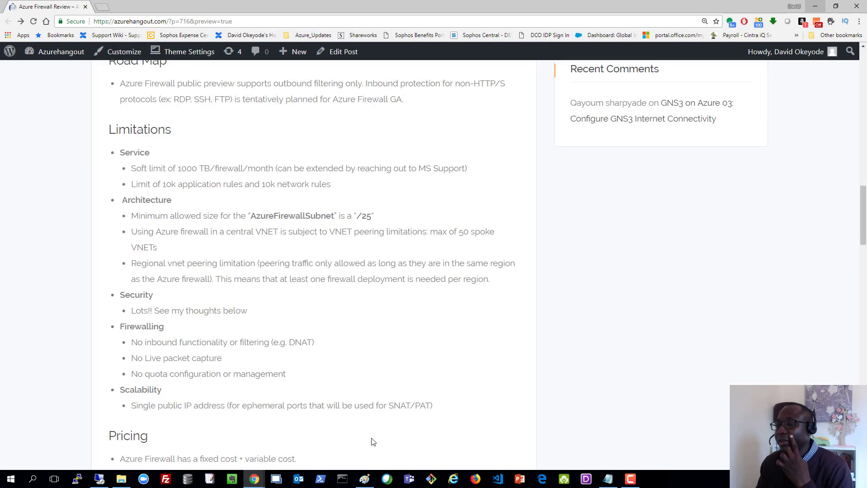
scroll(325, 351, down, 13)
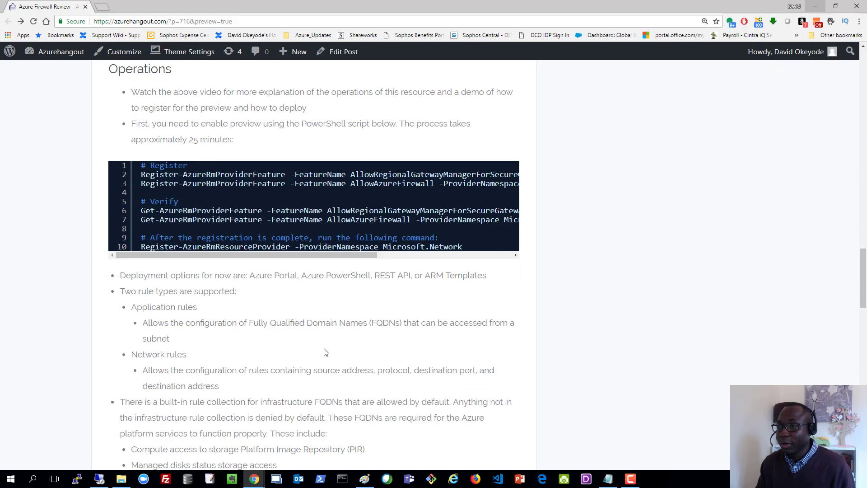
scroll(324, 351, down, 13)
scroll(322, 343, up, 4)
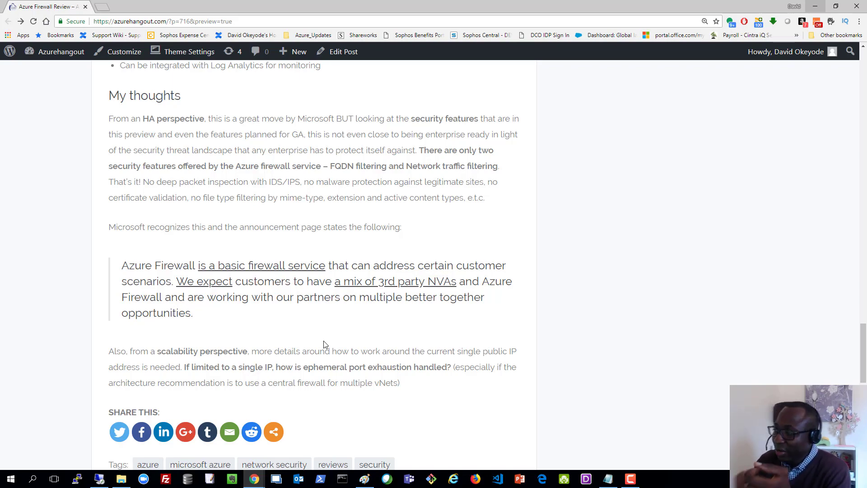
scroll(174, 222, up, 20)
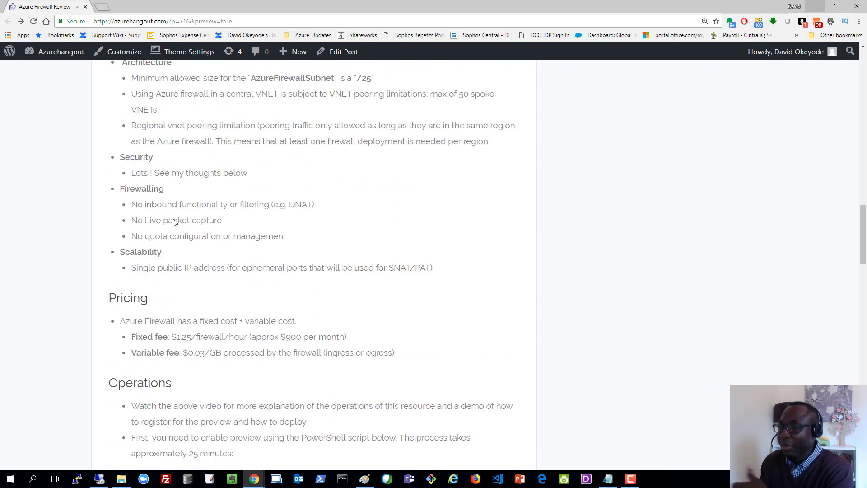
scroll(176, 222, up, 10)
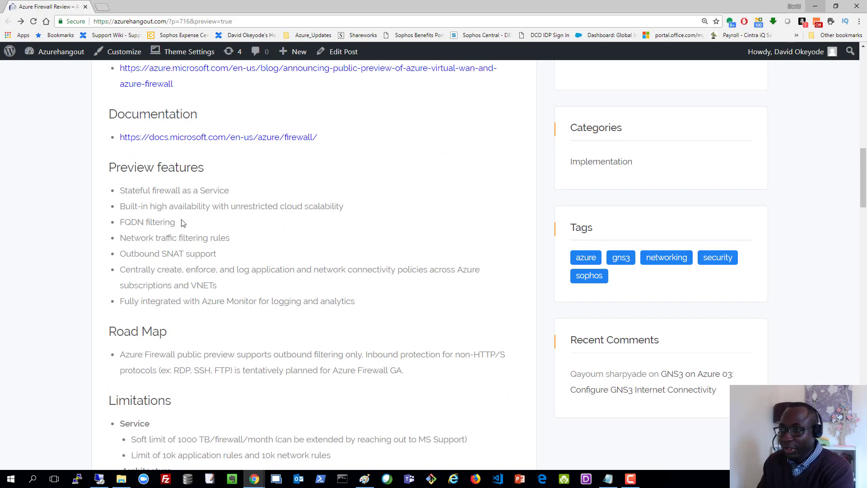
Read the article from the preview features down to the My thoughts section on security features and scalability.
scroll(183, 223, up, 4)
scroll(181, 222, down, 4)
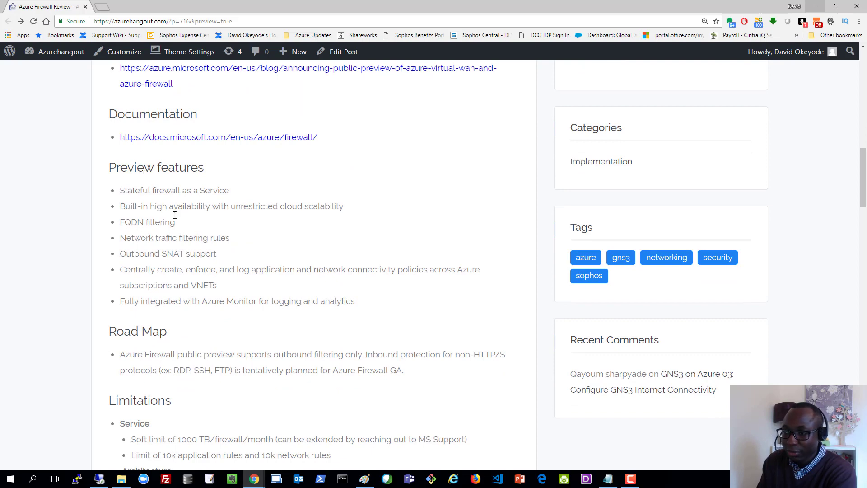
scroll(173, 225, down, 7)
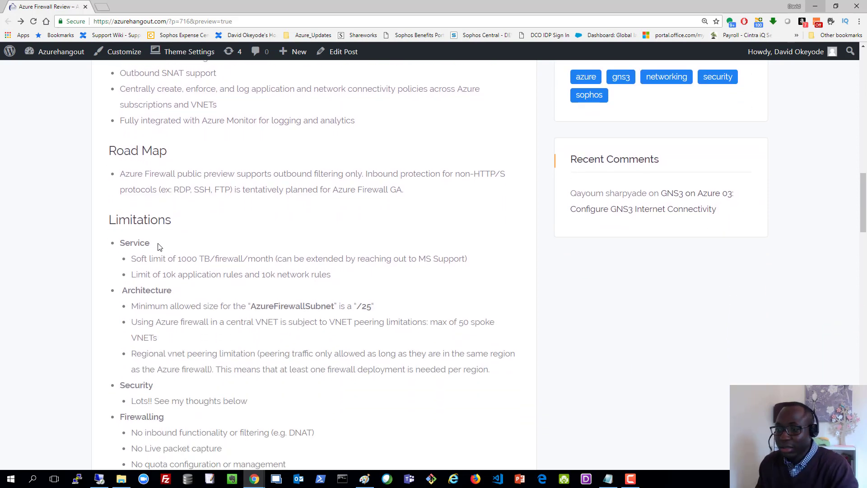
scroll(159, 247, down, 18)
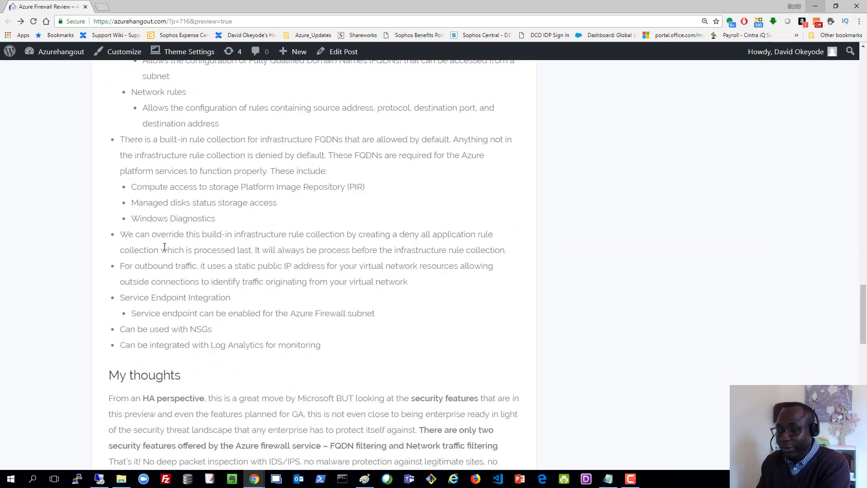
scroll(167, 244, down, 1)
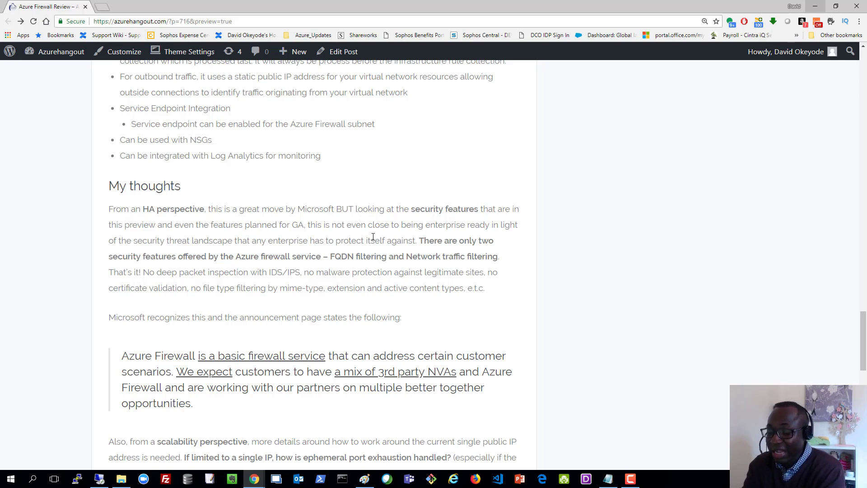
scroll(286, 277, down, 2)
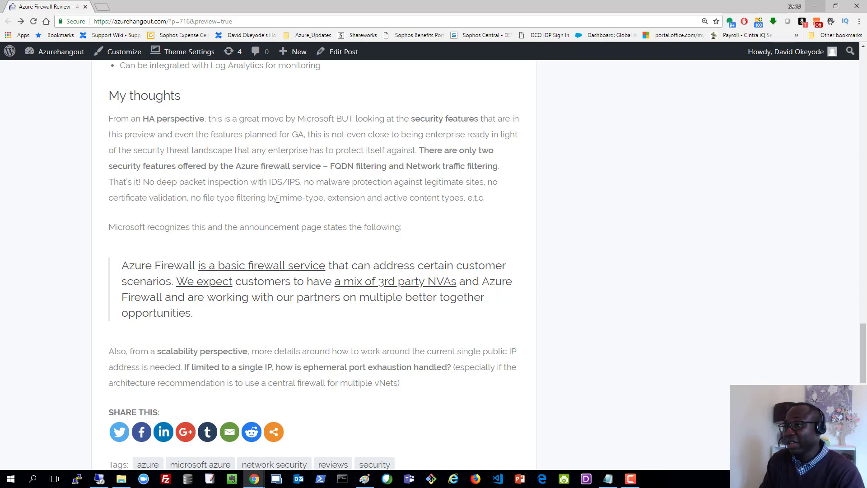
Return to the article's Limitations section and review the service, architecture, firewalling and scalability limits along with the pricing.
scroll(264, 126, up, 9)
scroll(262, 129, up, 13)
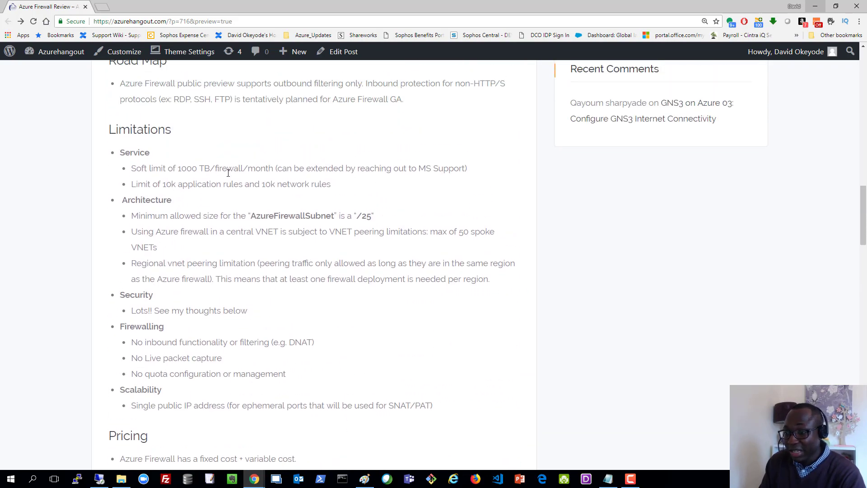
scroll(226, 181, down, 2)
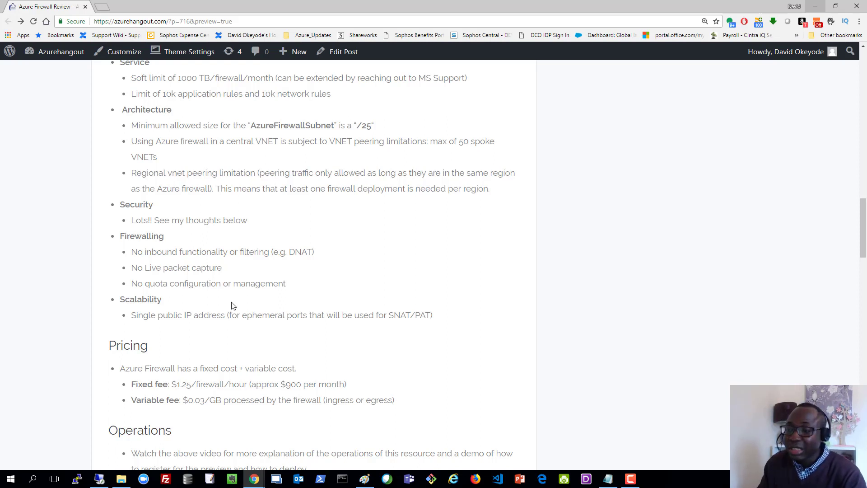
scroll(213, 309, up, 2)
scroll(214, 310, up, 2)
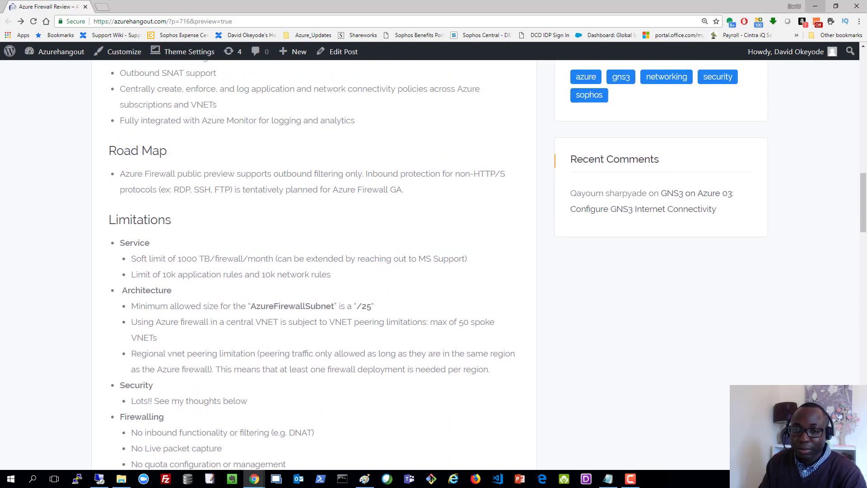
key(F10)
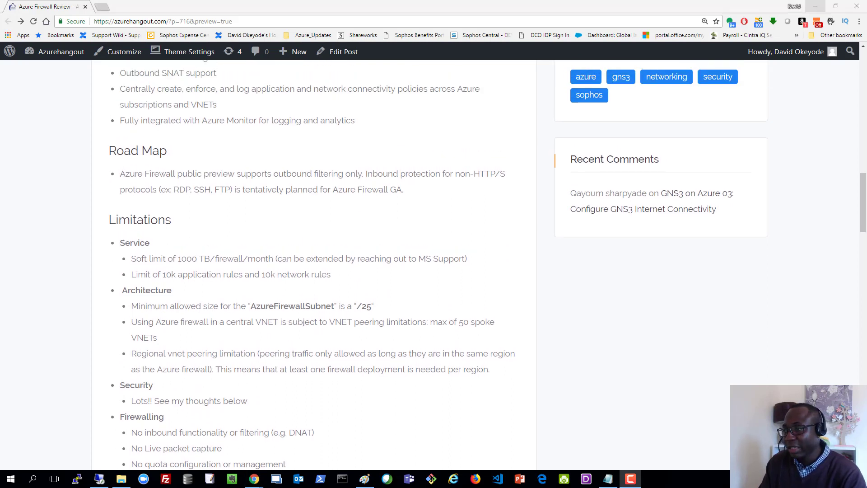